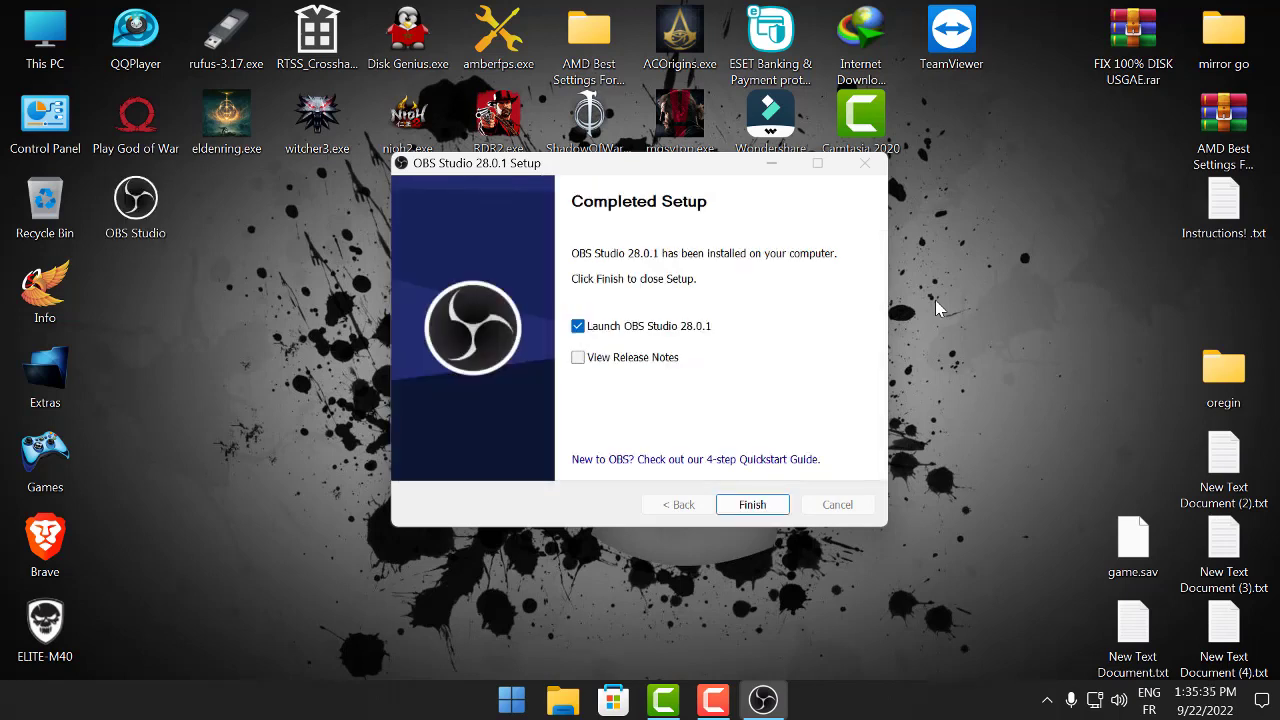
Move the OBS Studio desktop shortcut beneath TeamViewer and finish the setup with OBS Studio 28.0.1 launching.
left_click_drag(135, 200, 975, 145)
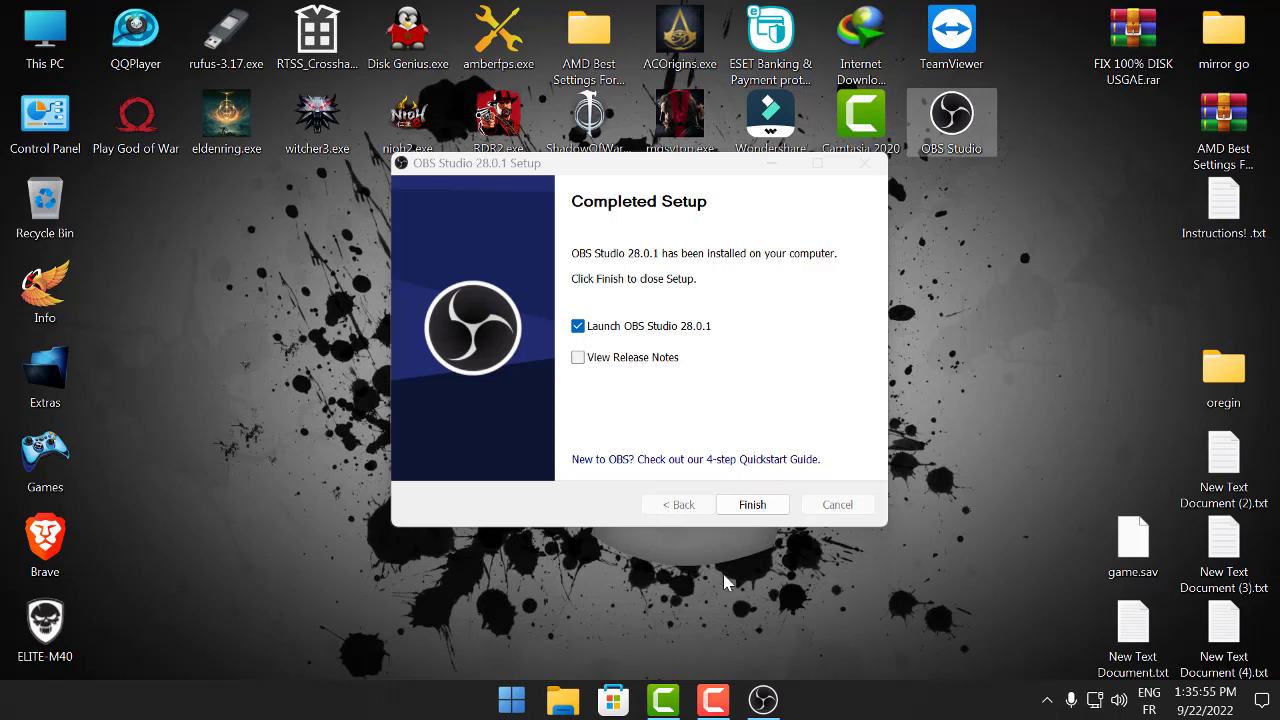
left_click(756, 510)
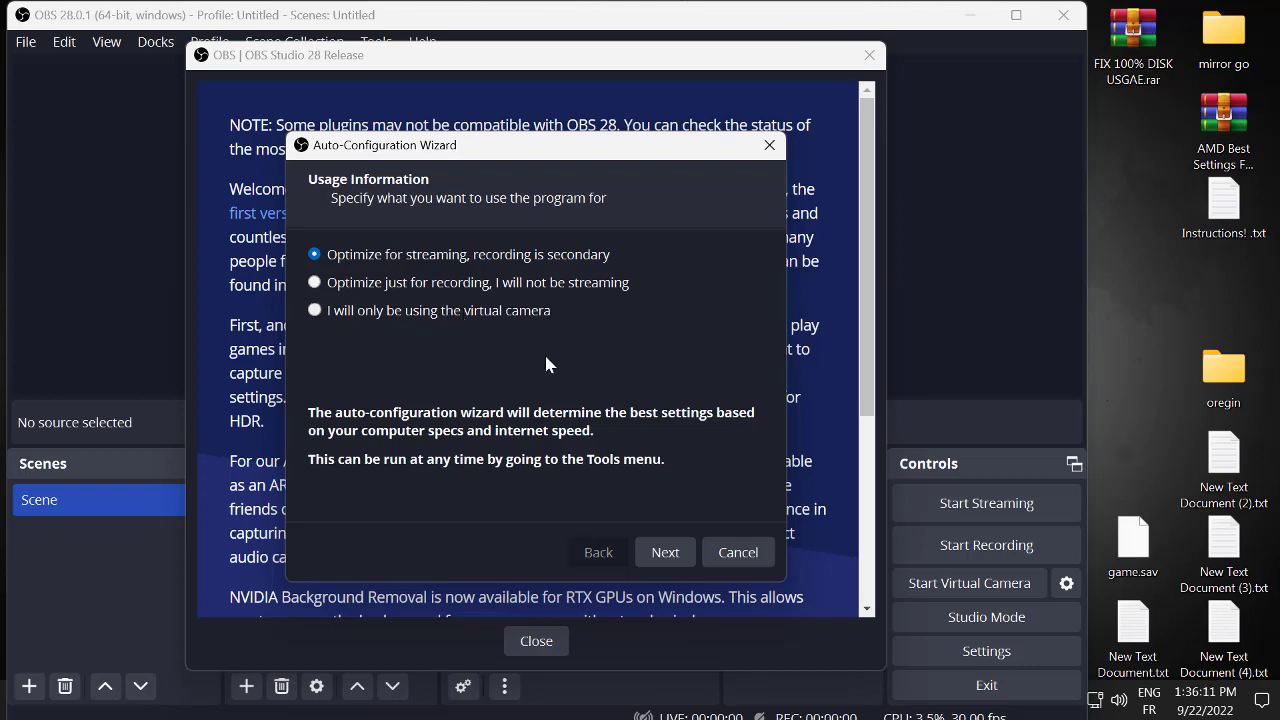
Complete the auto-configuration wizard optimized just for recording, with FPS "Either 60 or 30, but prefer high resolution", and apply its settings.
left_click(372, 287)
left_click(666, 555)
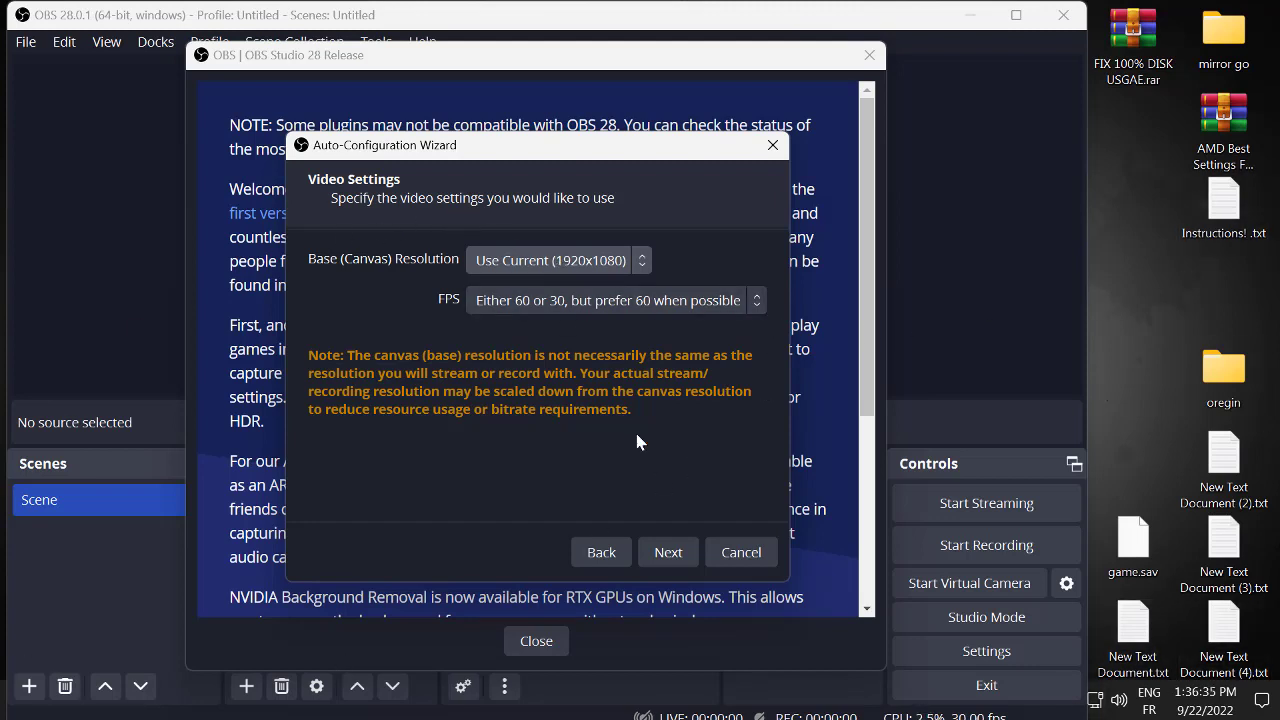
left_click(690, 299)
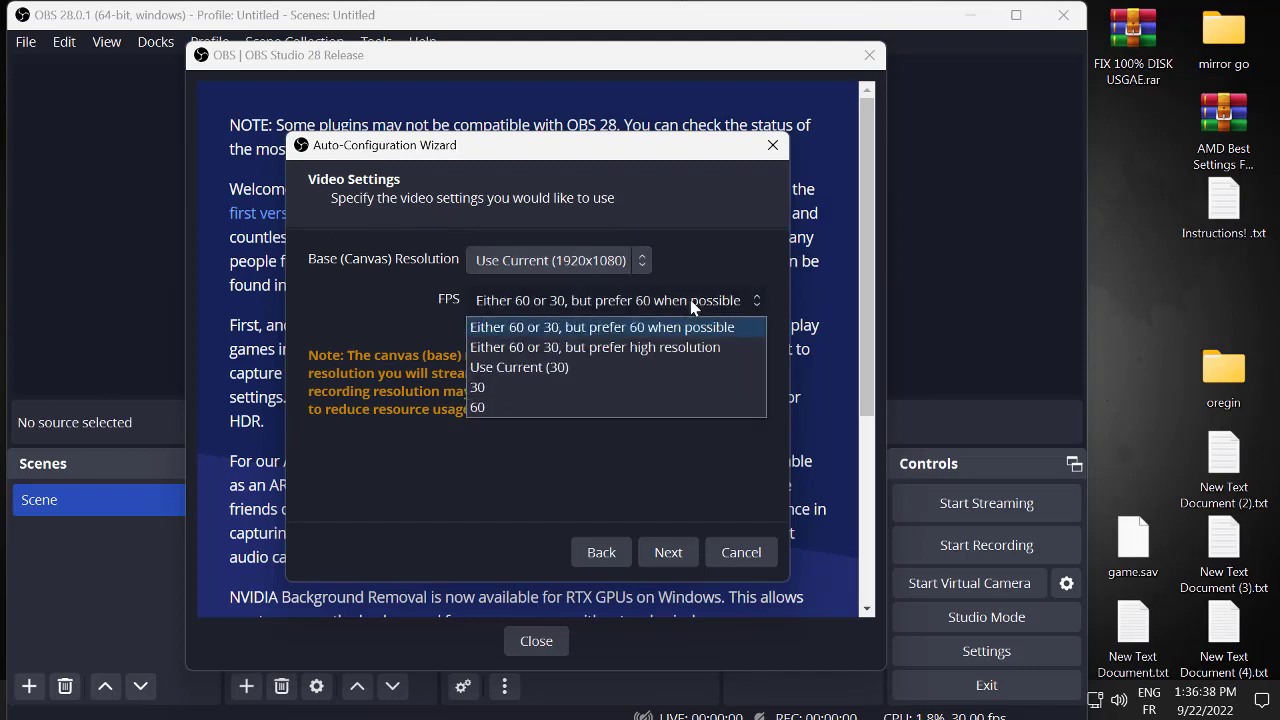
left_click(576, 347)
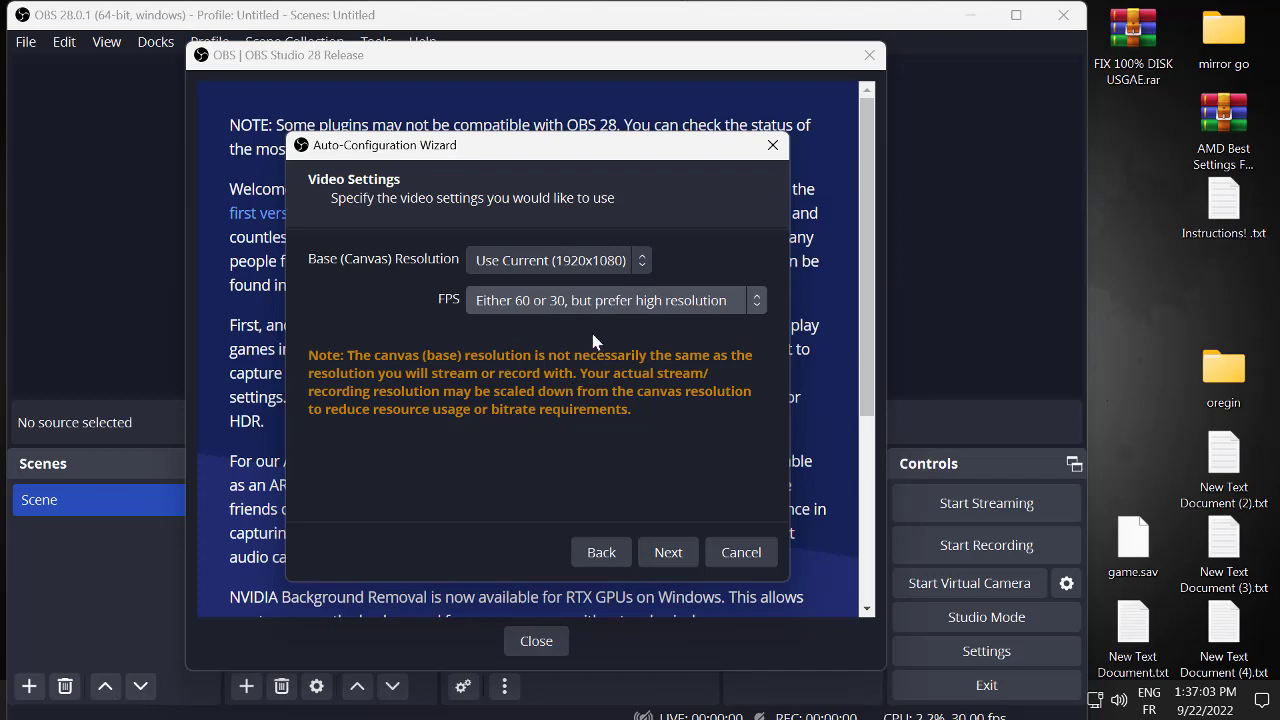
left_click(680, 562)
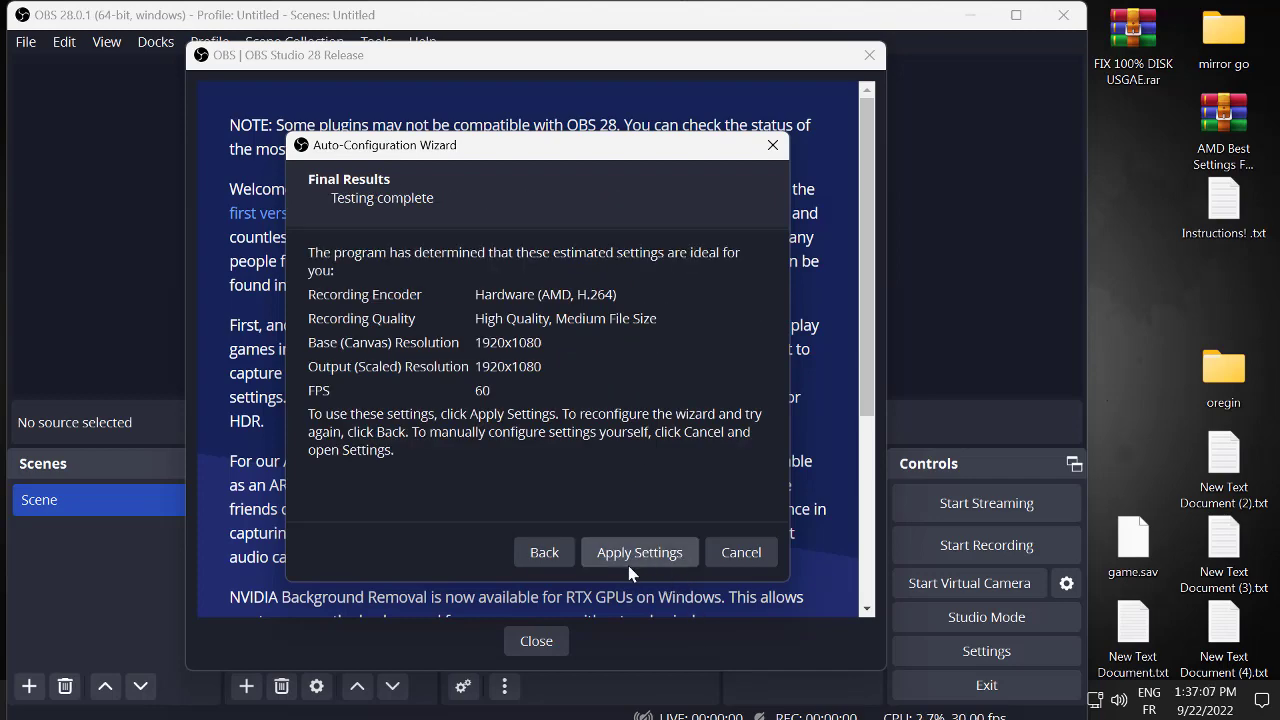
left_click(629, 570)
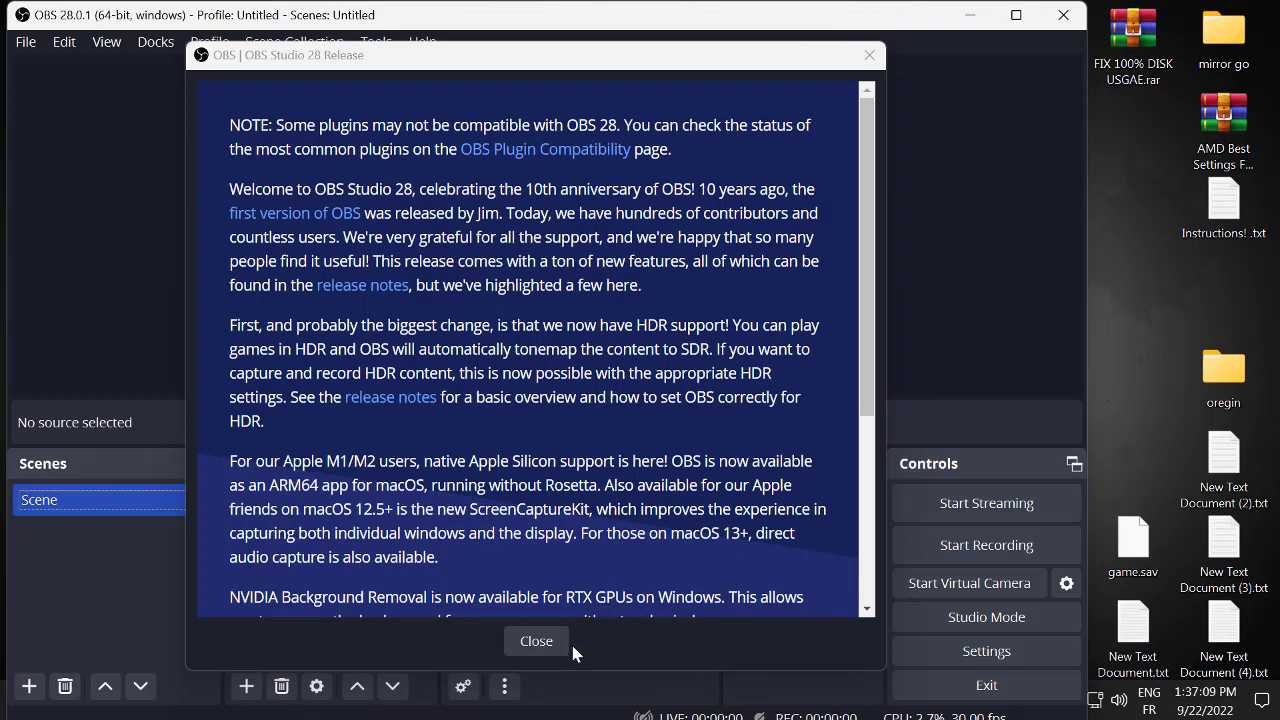
Read through the release notes, close them and maximize the main OBS window.
scroll(498, 589, "down", 5)
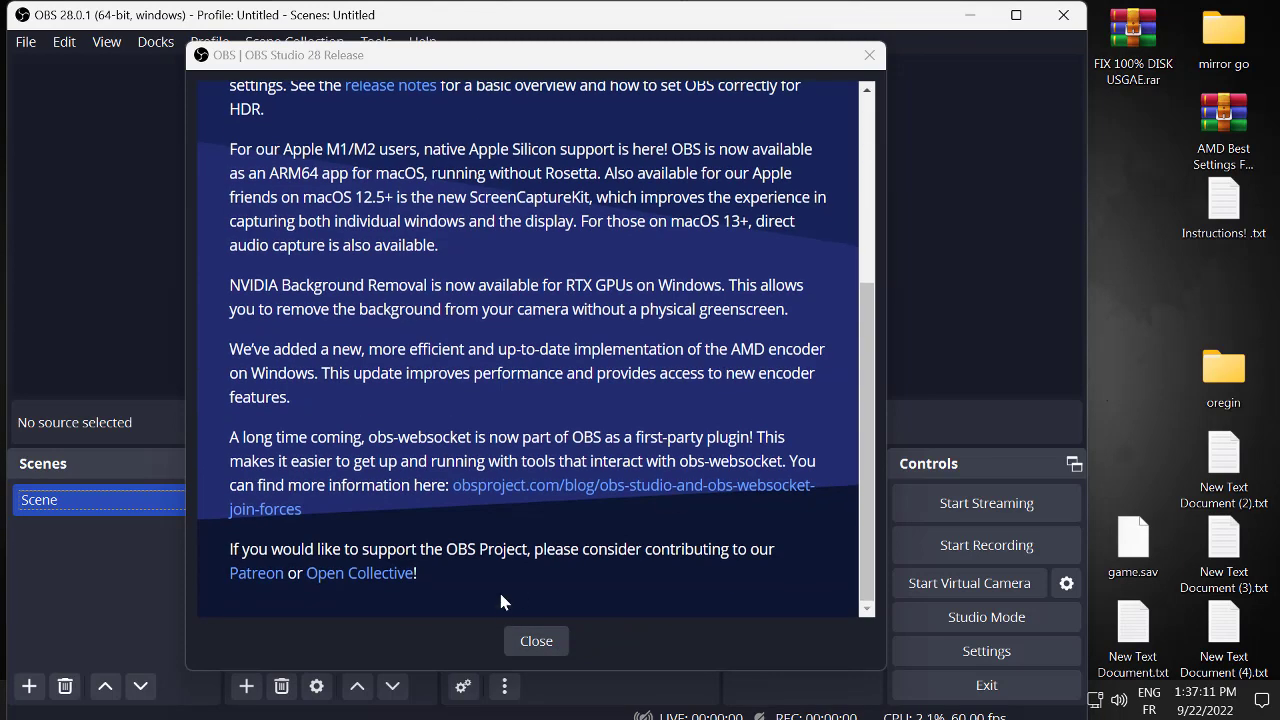
left_click(534, 643)
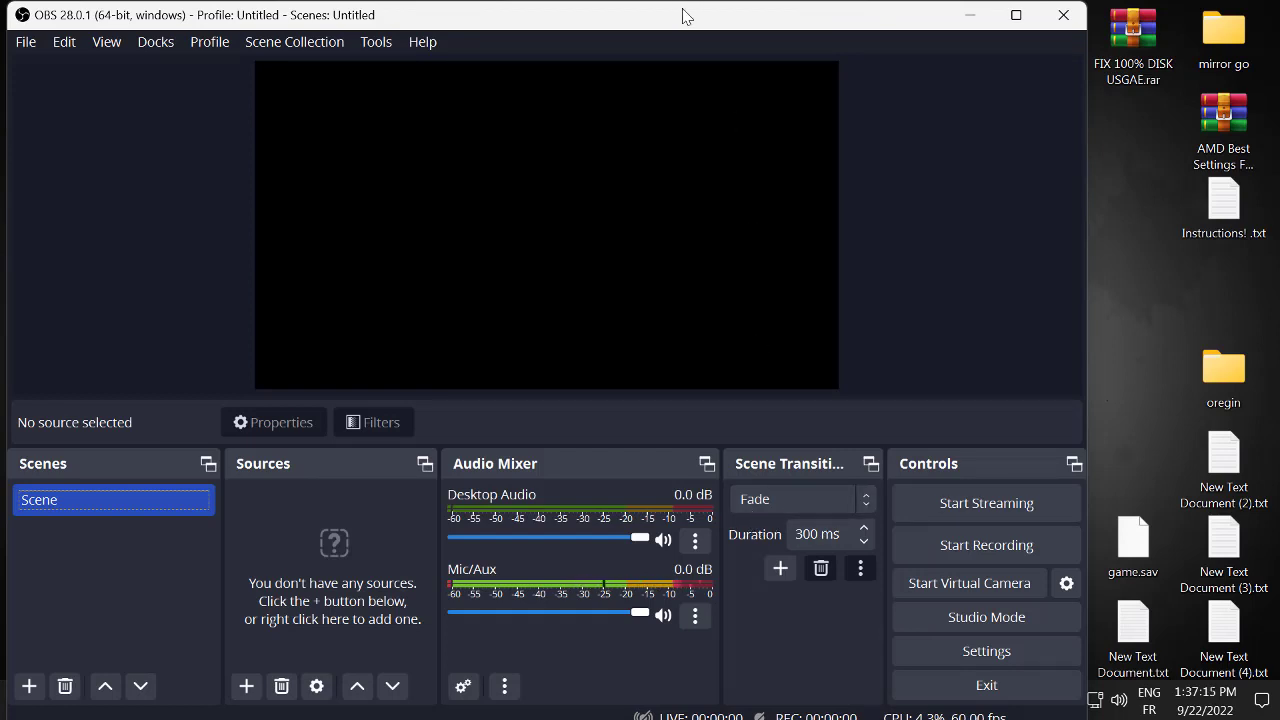
mouse_move(687, 14)
left_mouse_down()
mouse_move(728, 6)
mouse_move(700, 3)
left_mouse_up()
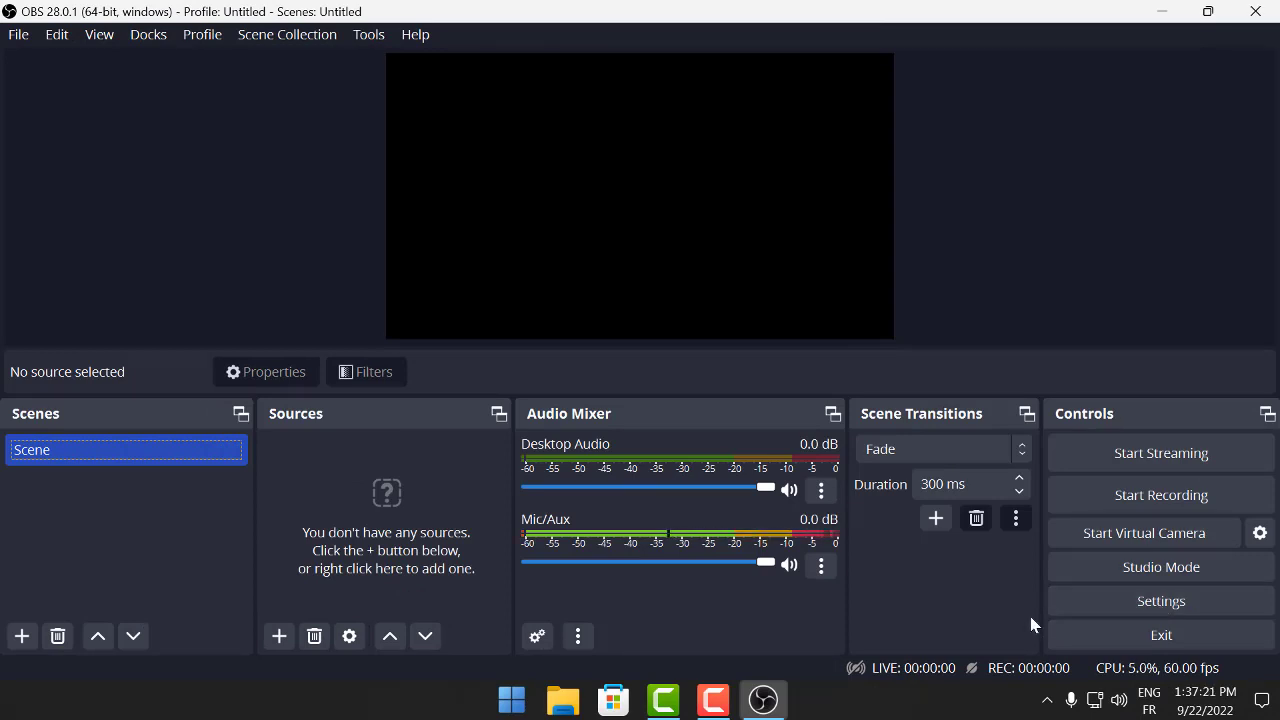
Open the OBS settings and look through the available interface languages.
left_click(1149, 611)
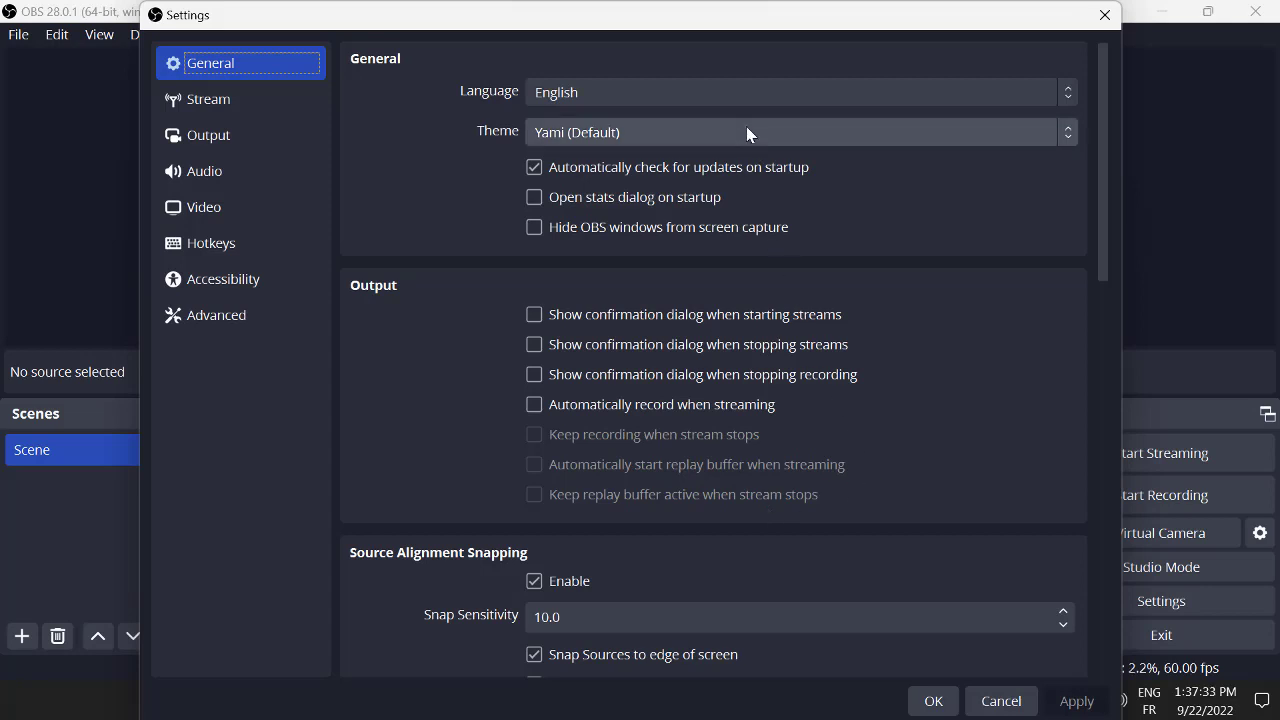
left_click(684, 92)
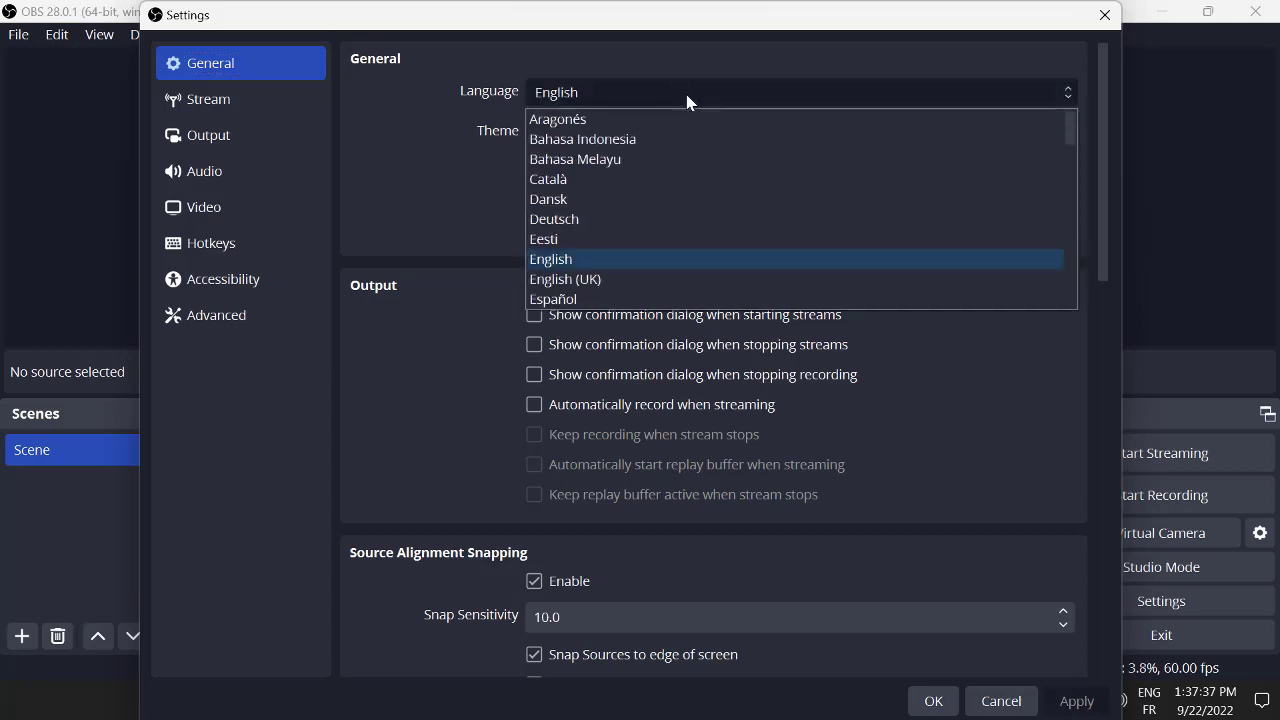
scroll(740, 240, "down", 12)
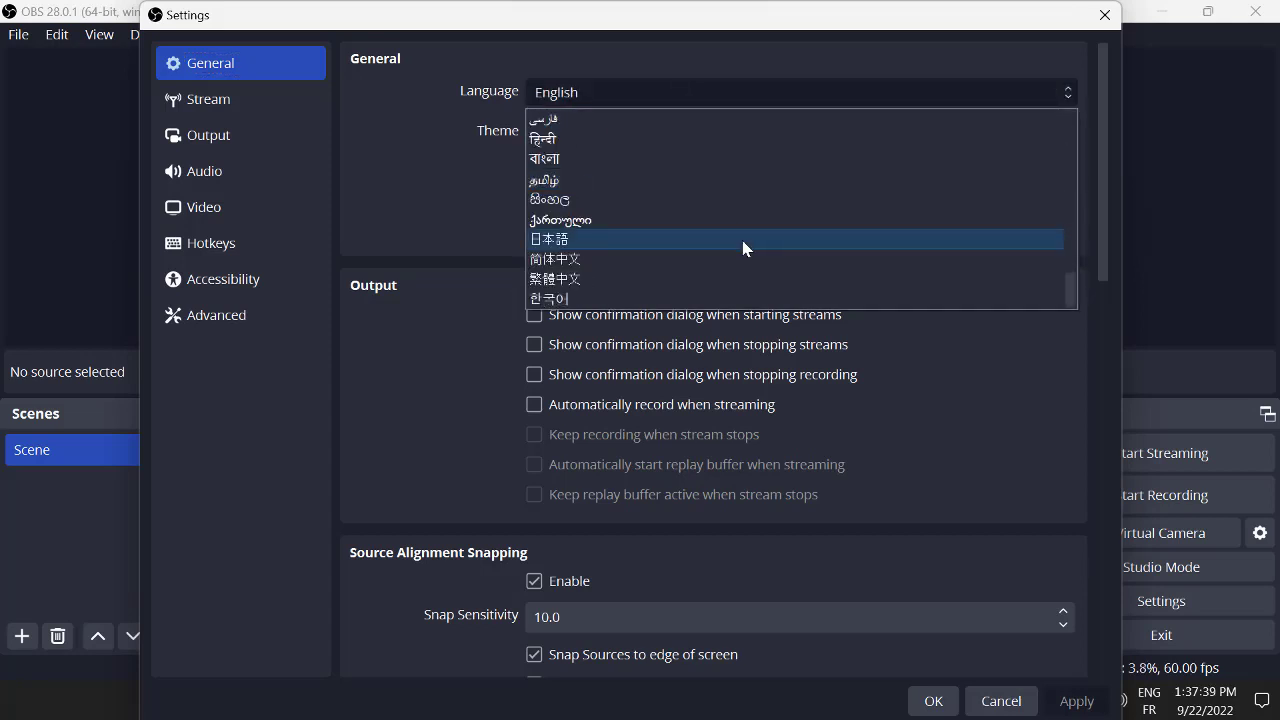
scroll(742, 245, "up", 6)
scroll(700, 180, "up", 6)
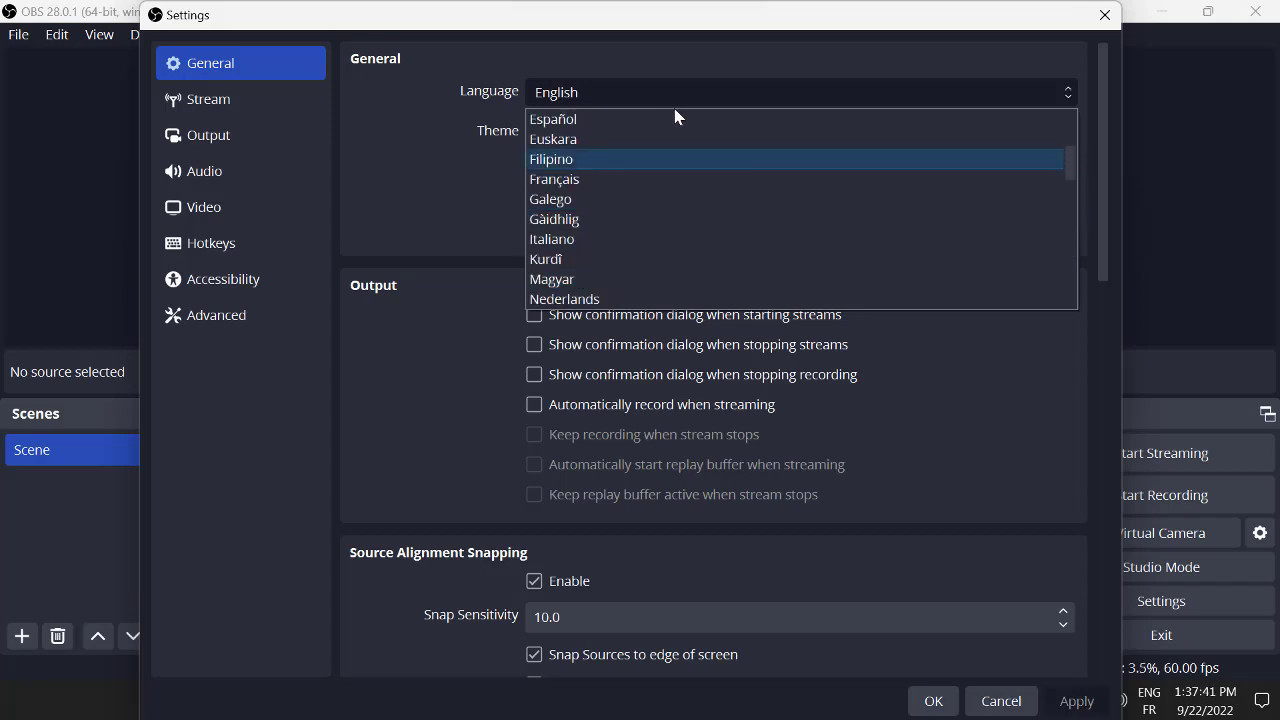
left_click(628, 136)
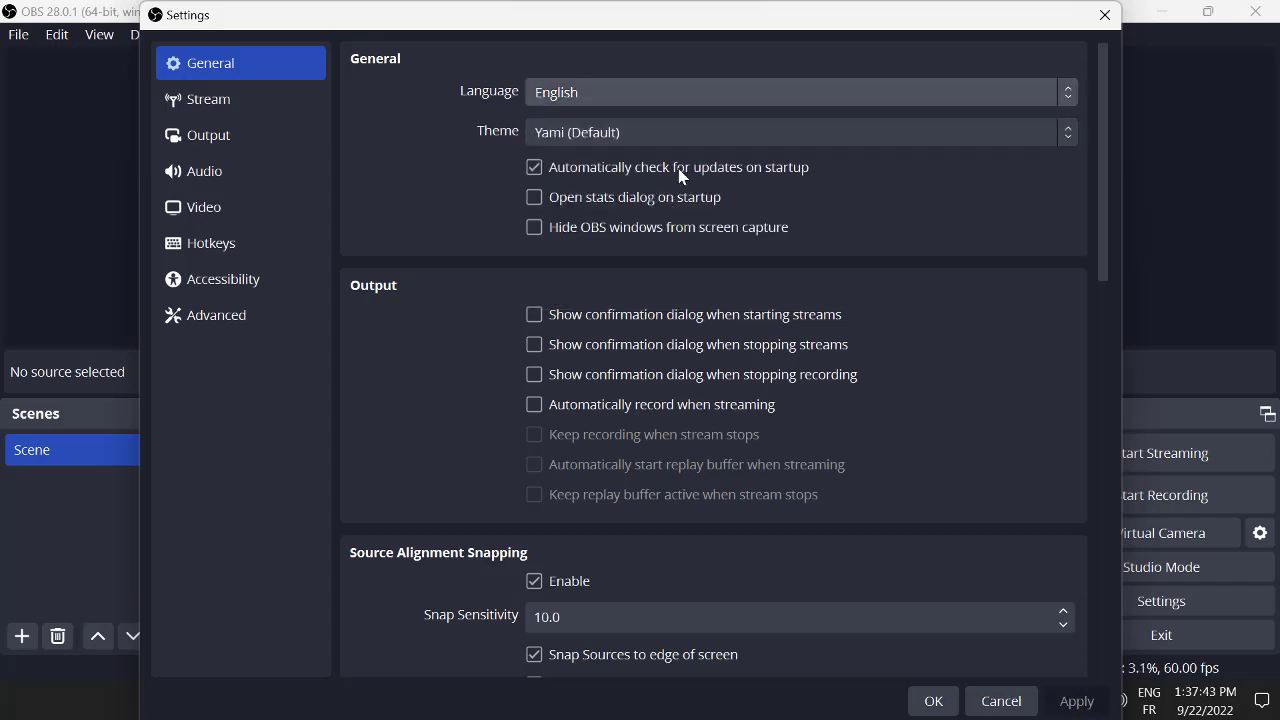
Try the Dark, Grey and Rachni themes, and set the theme back to Yami (Default).
left_click(706, 142)
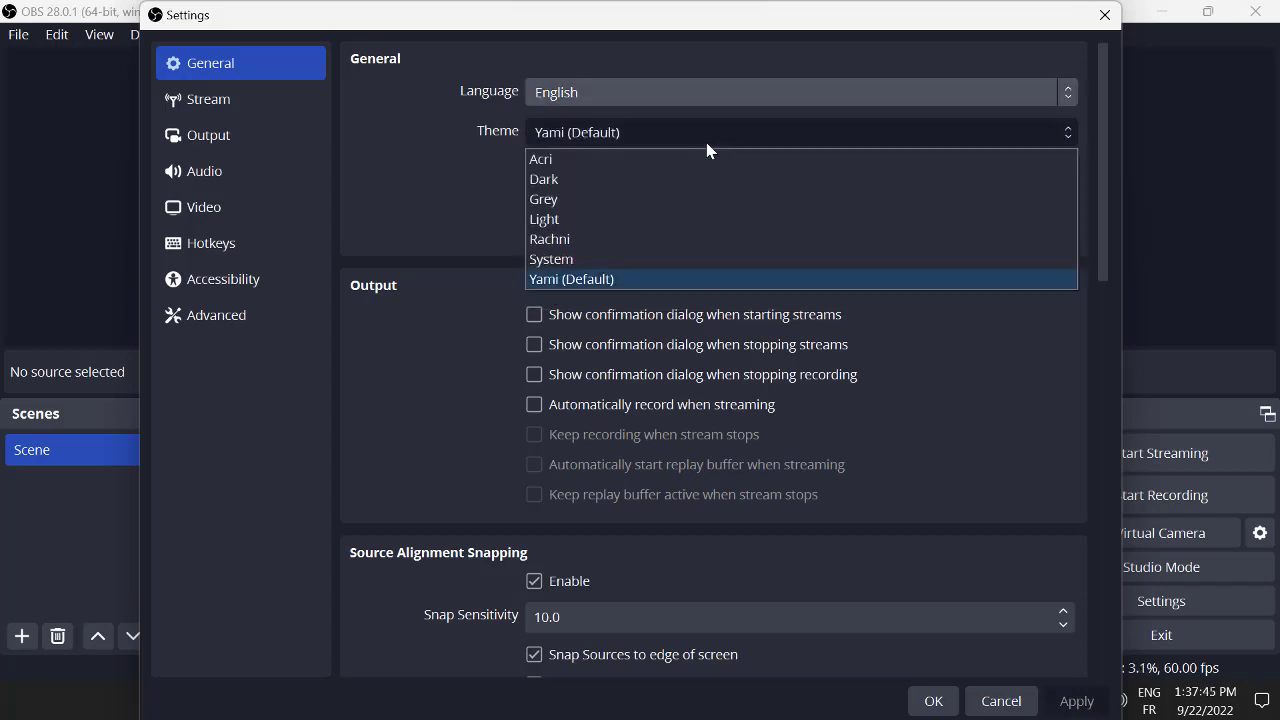
key("Escape")
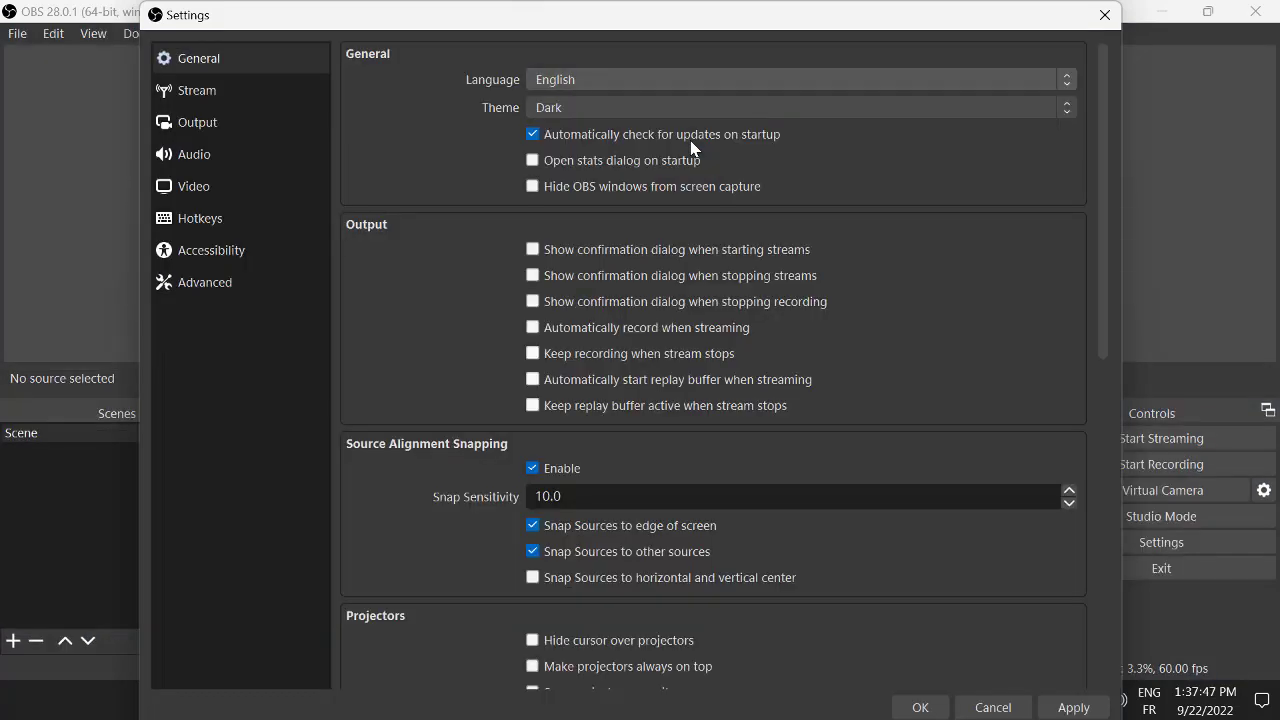
left_click(747, 122)
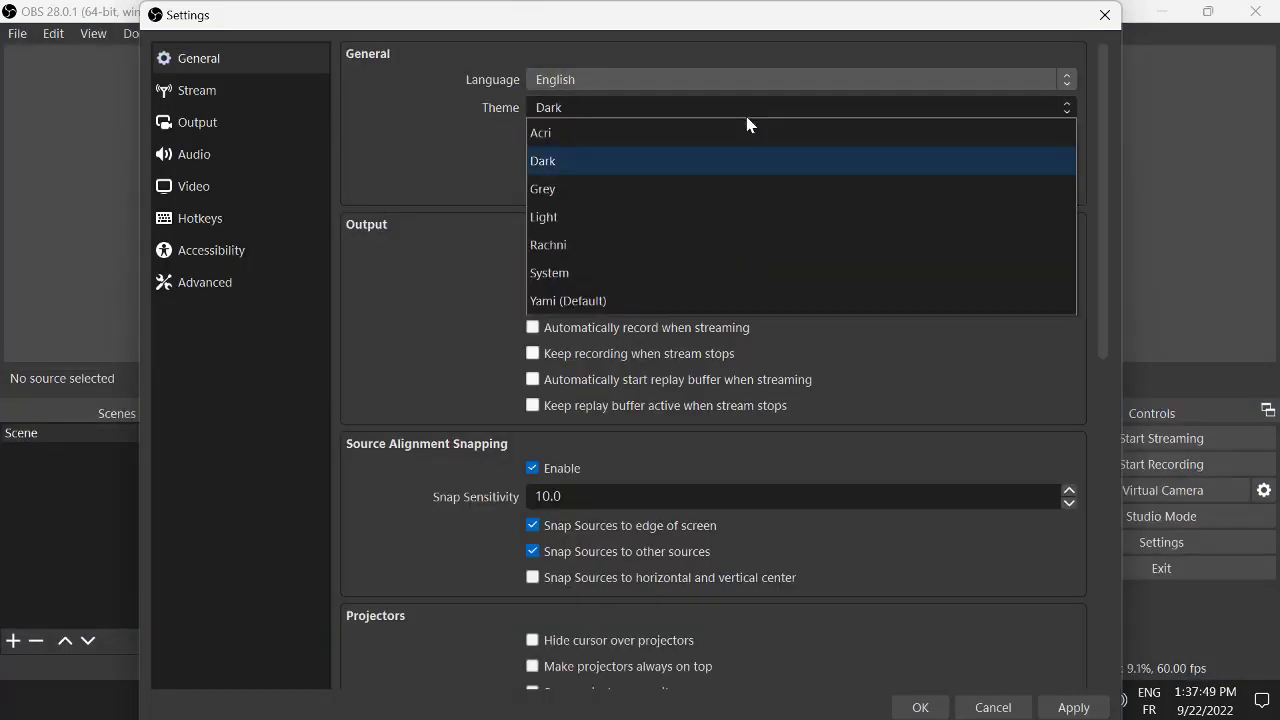
left_click(731, 190)
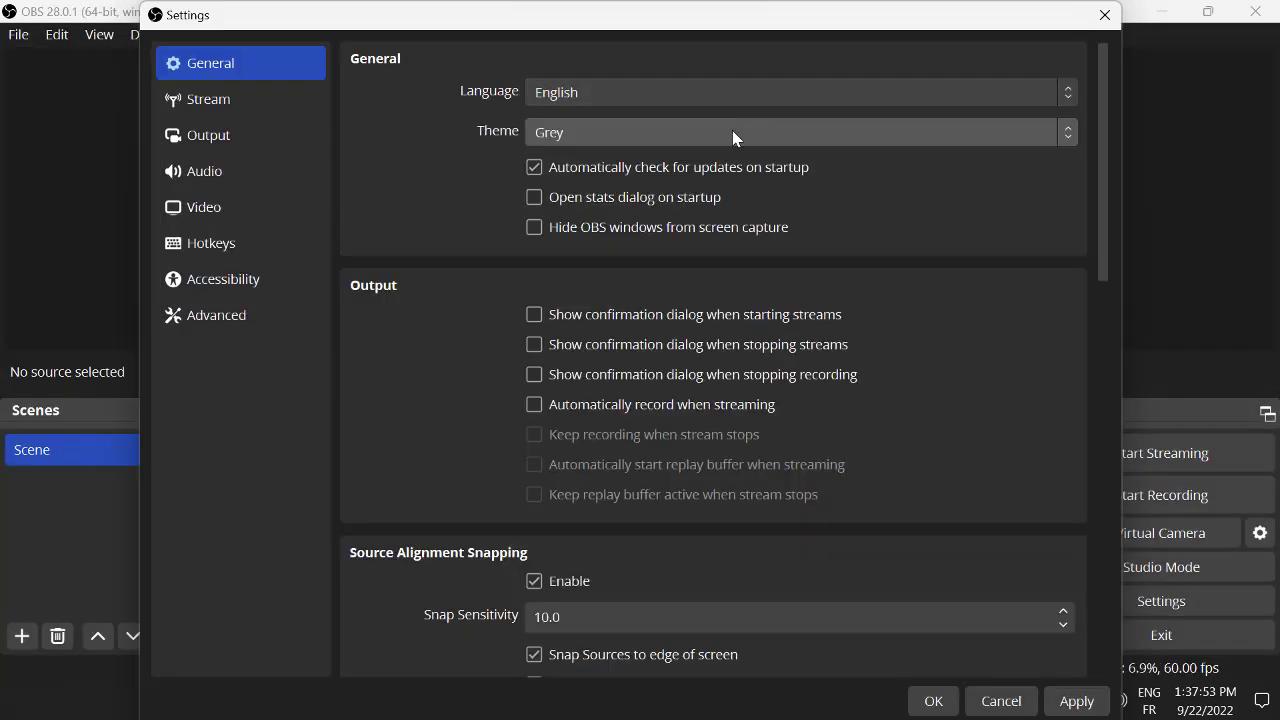
left_click(722, 138)
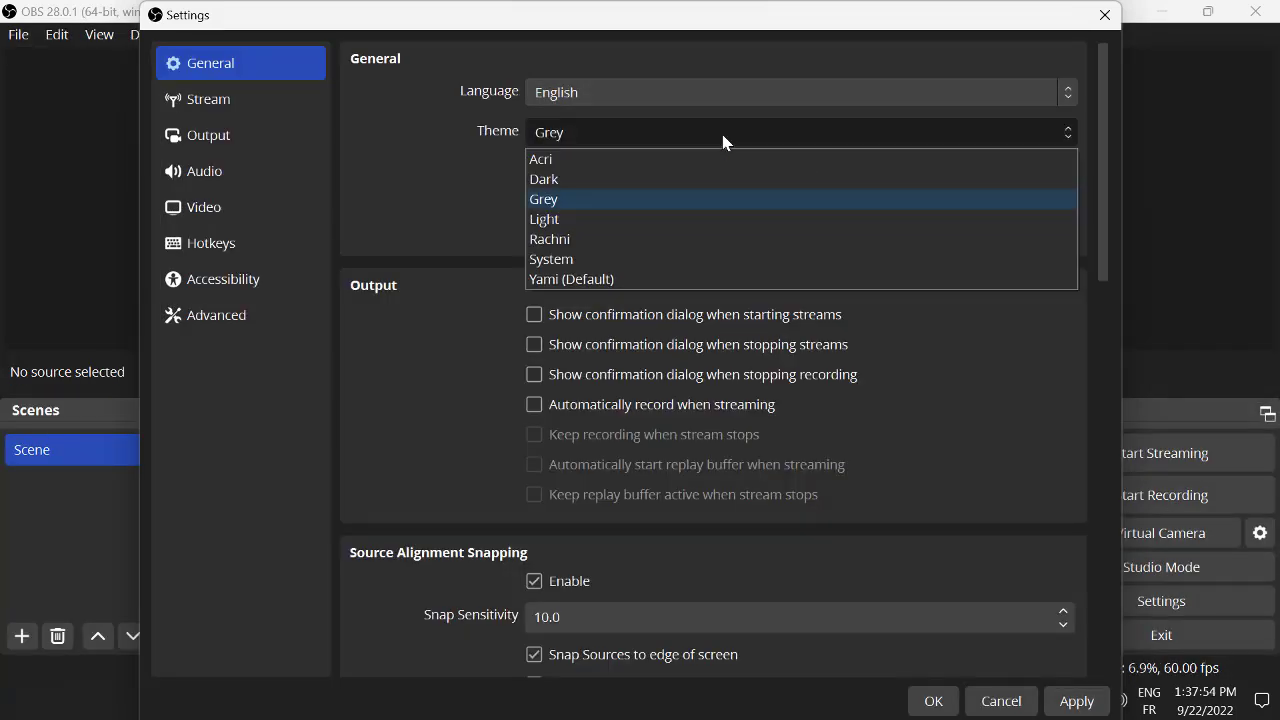
left_click(708, 239)
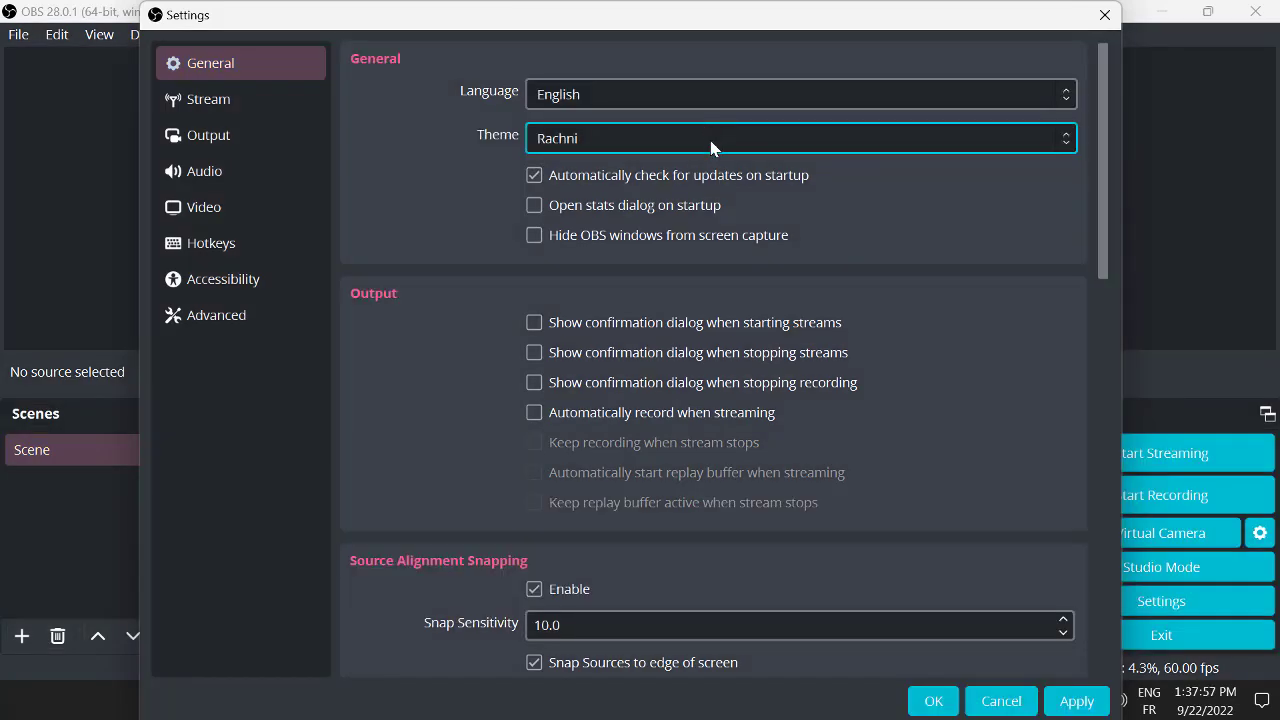
left_click(714, 145)
left_click(698, 285)
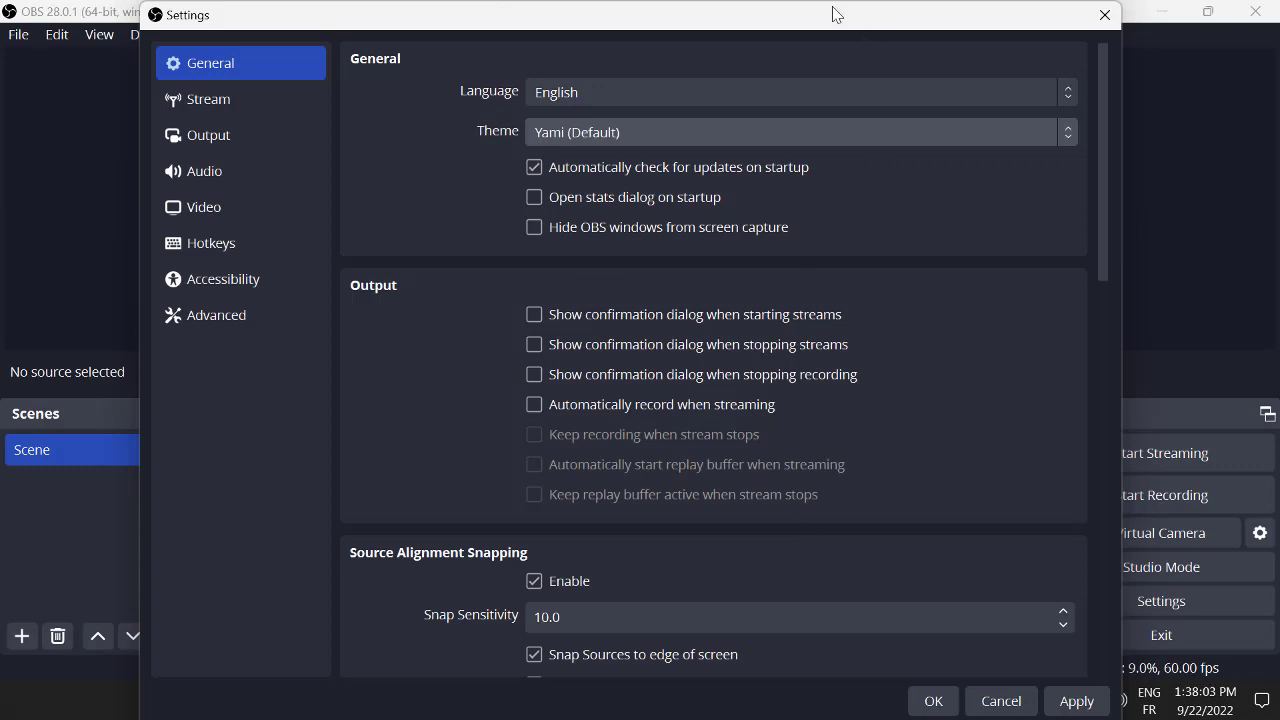
Fit the settings window on the screen, review the remaining General options and apply the settings.
left_click_drag(830, 5, 836, 82)
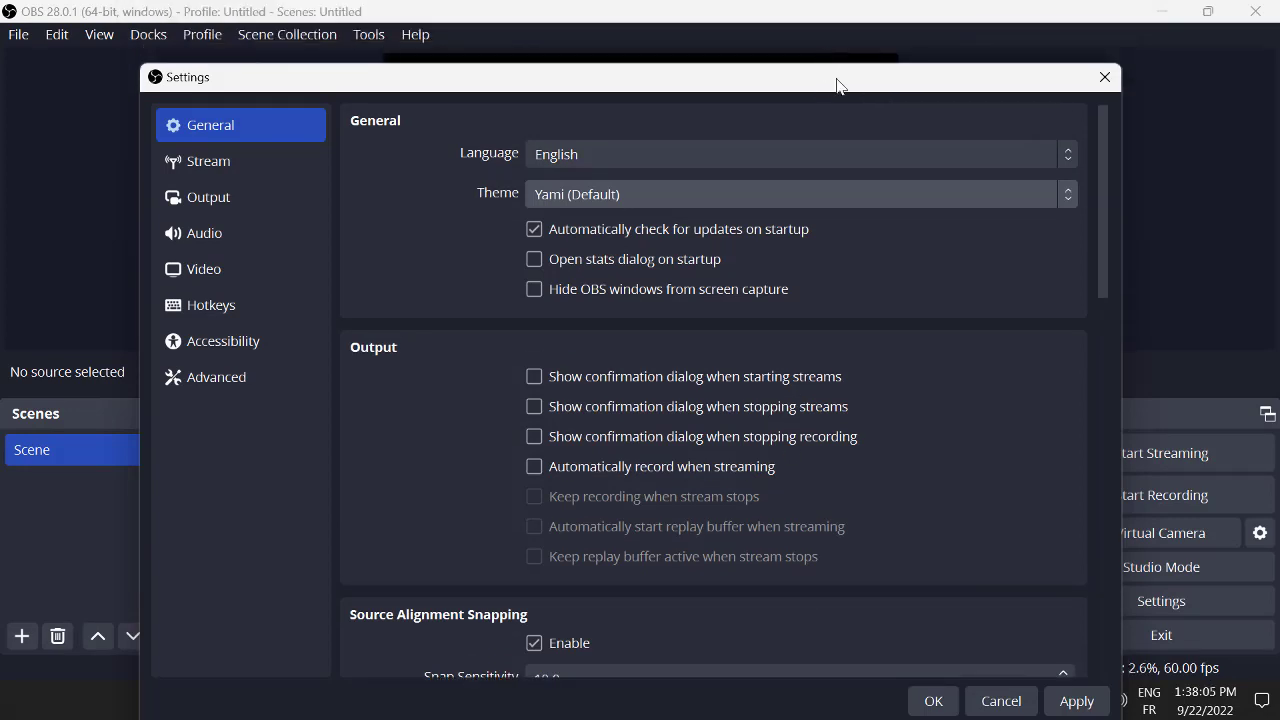
scroll(1036, 431, "down", 12)
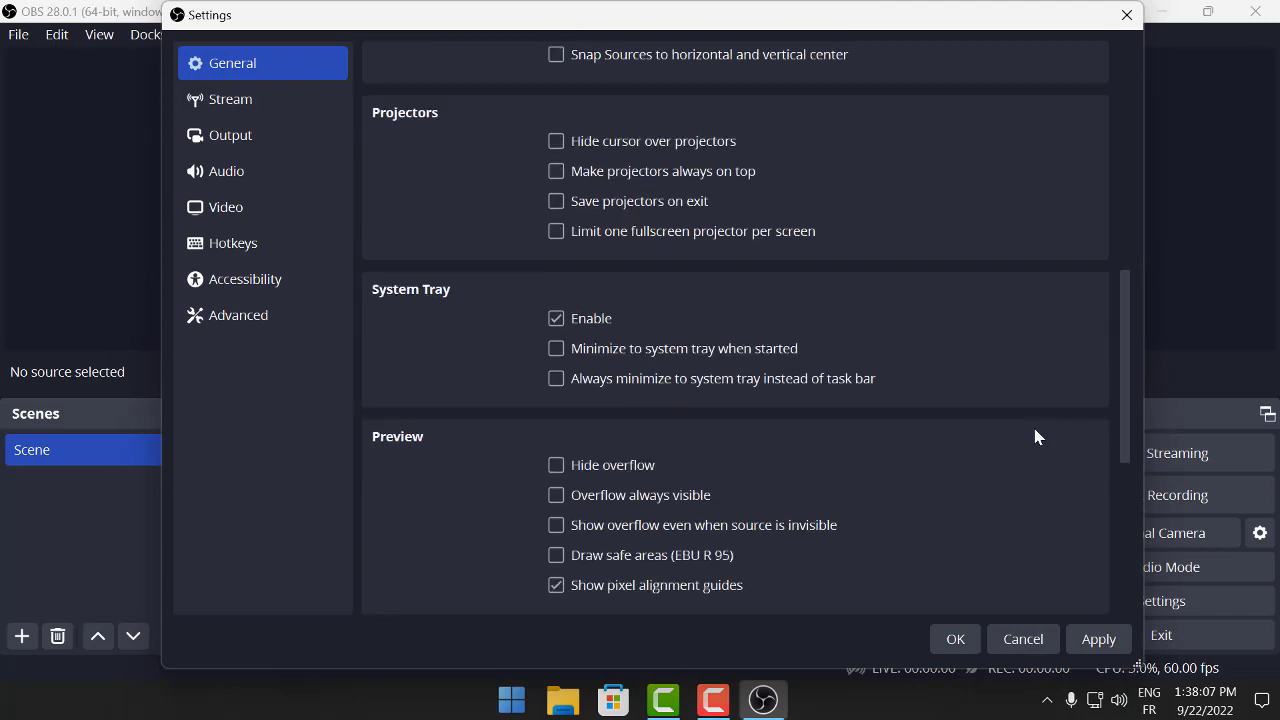
scroll(752, 503, "down", 3)
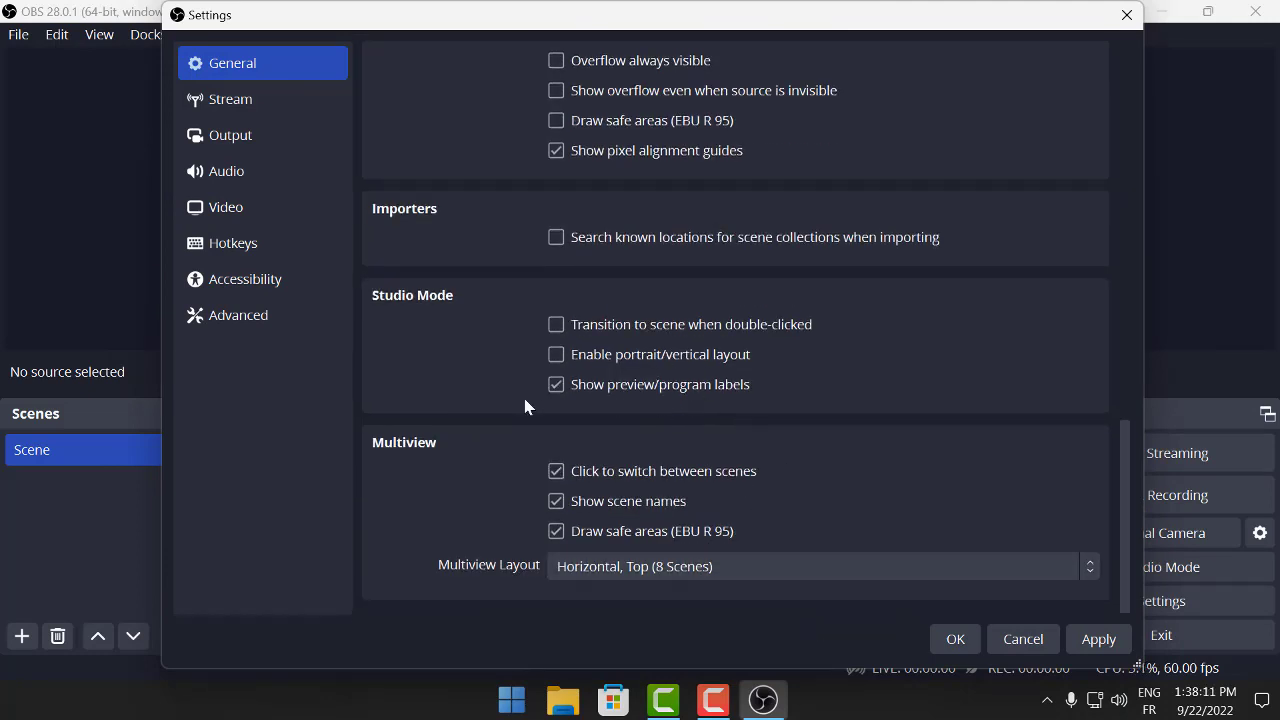
left_click(1104, 642)
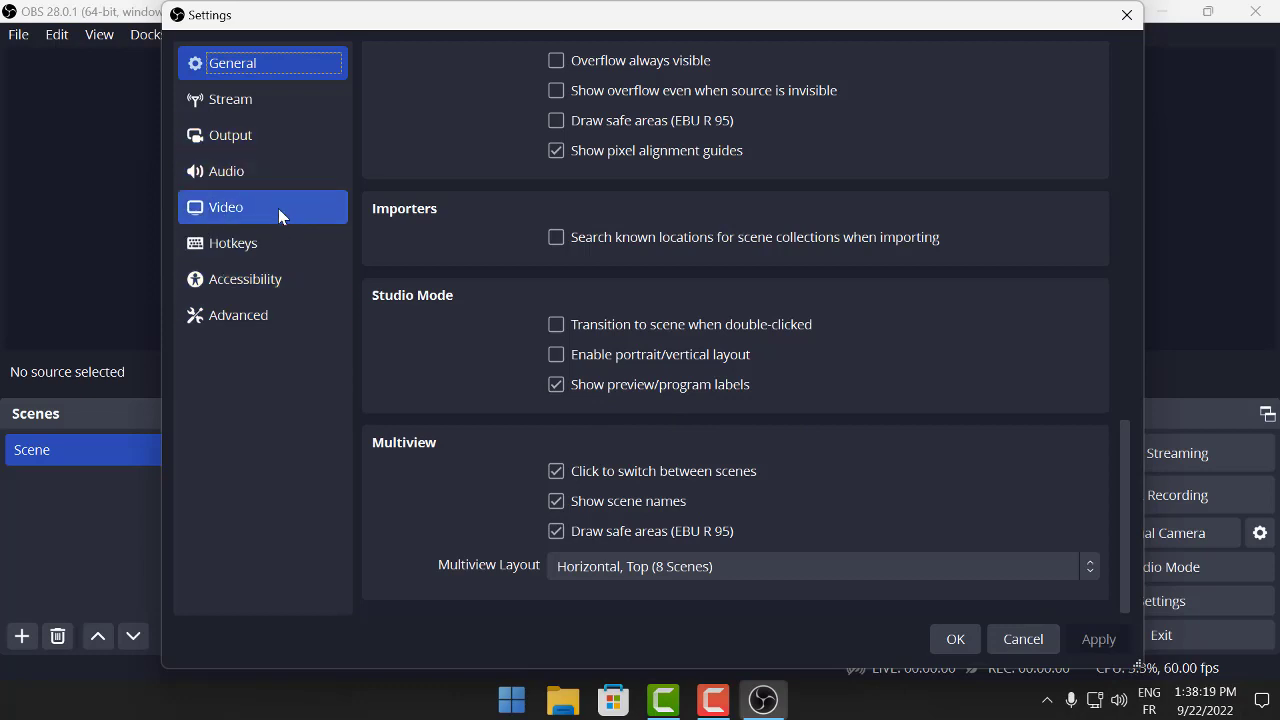
Check the Stream settings and set the base (canvas) resolution to 1920x1080 in the Video settings.
left_click(238, 112)
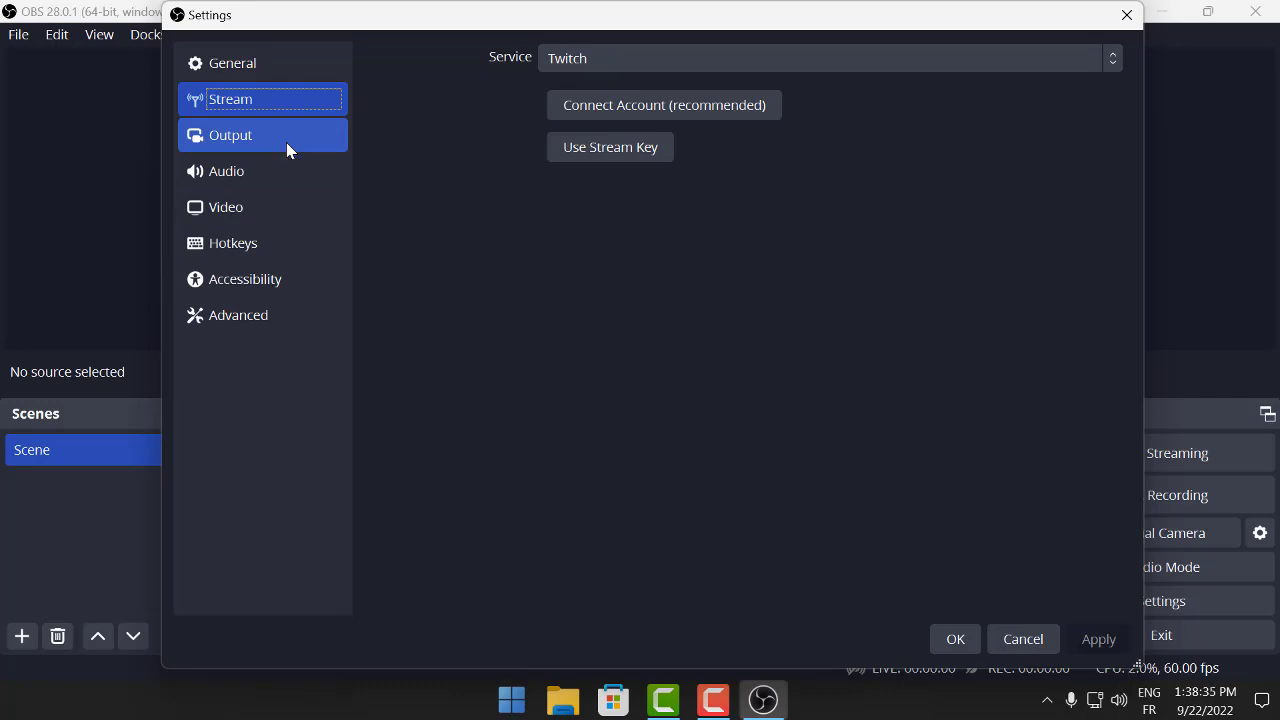
left_click(269, 208)
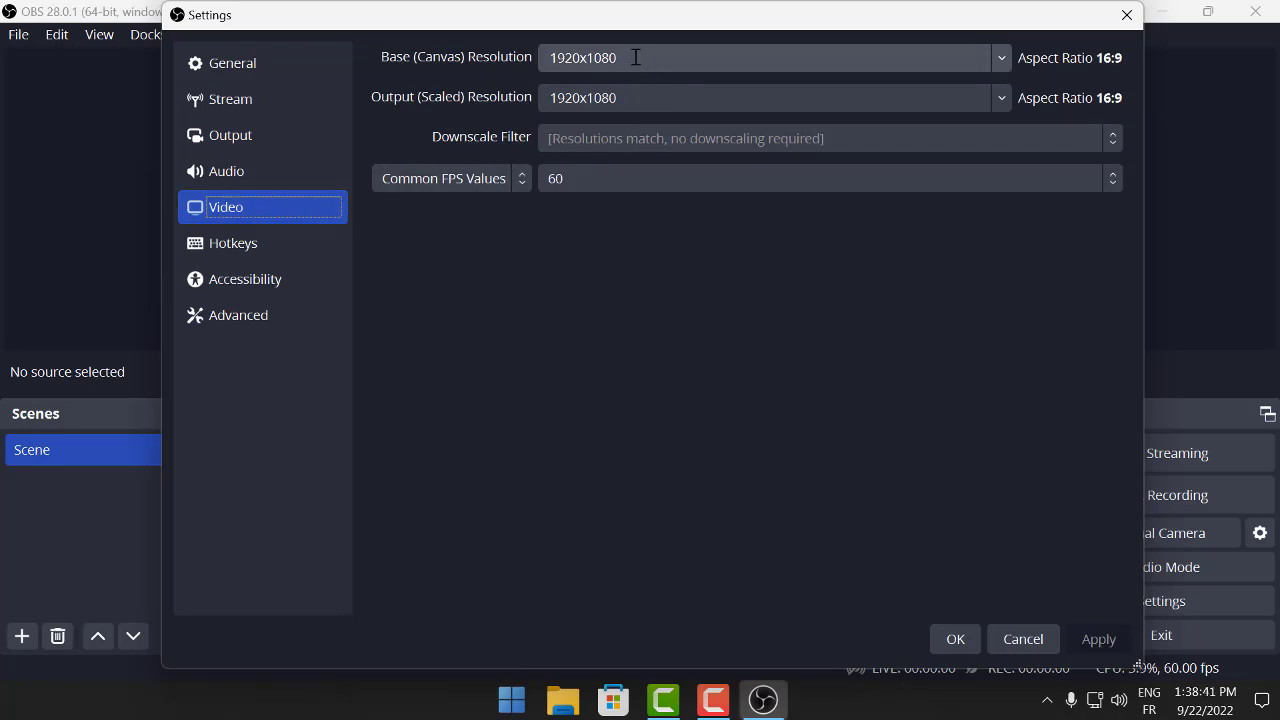
left_click_drag(636, 57, 550, 57)
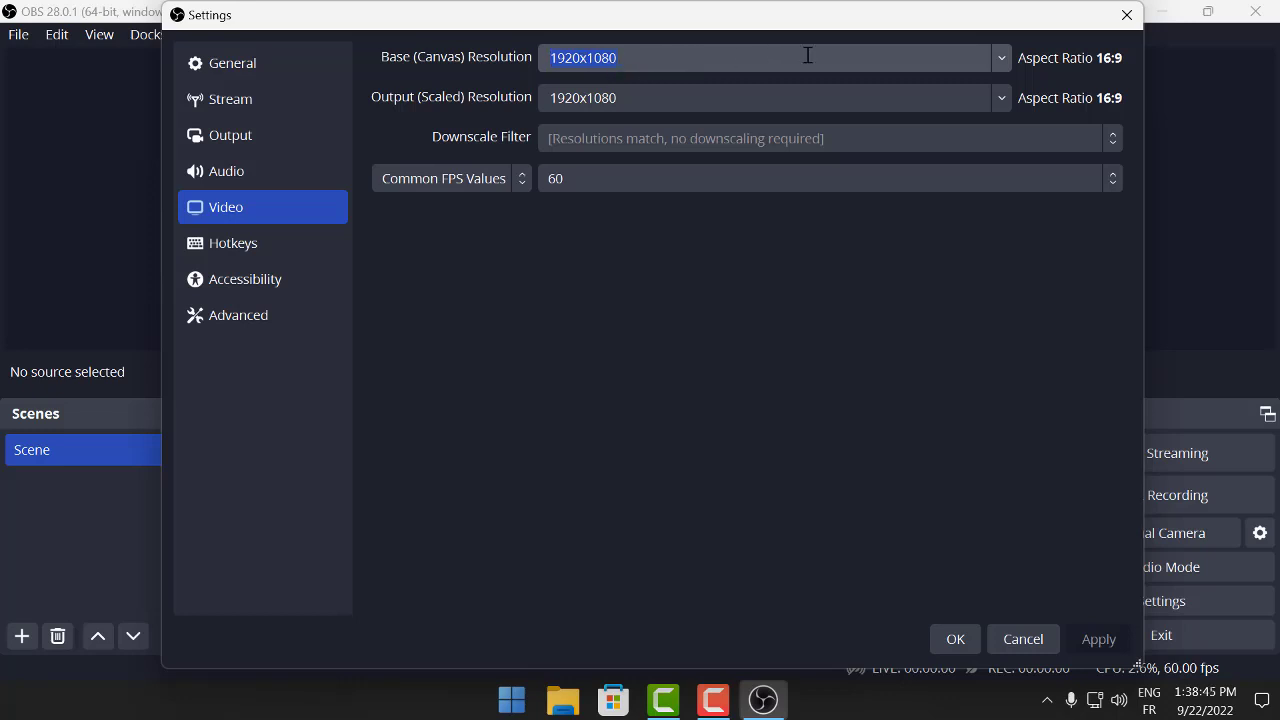
left_click(1004, 59)
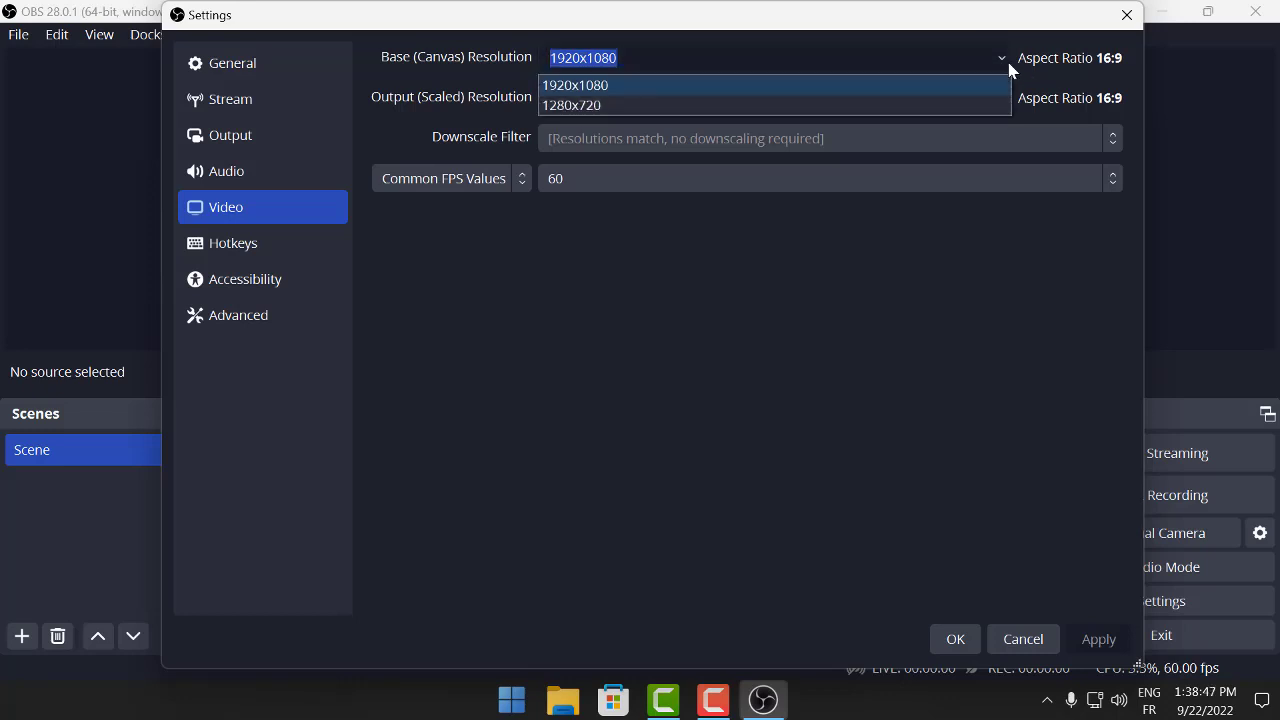
left_click(906, 86)
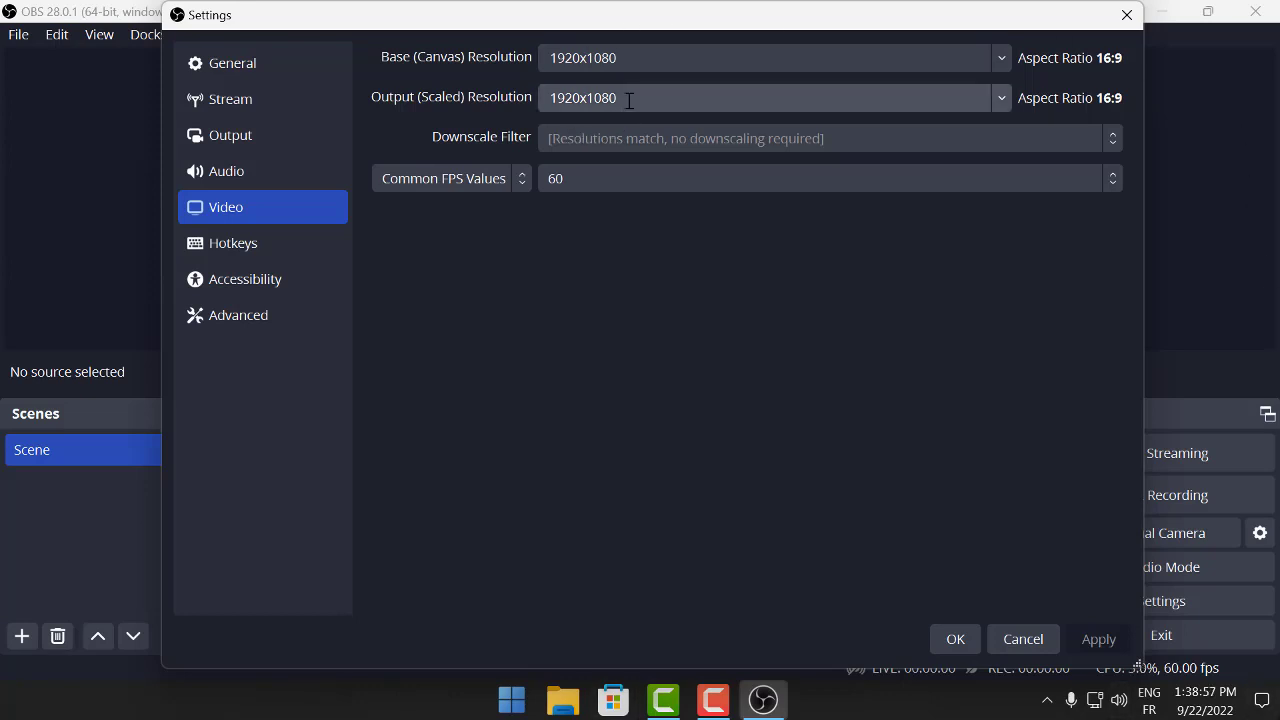
Set the output (scaled) resolution to 1280x720.
left_click(1000, 98)
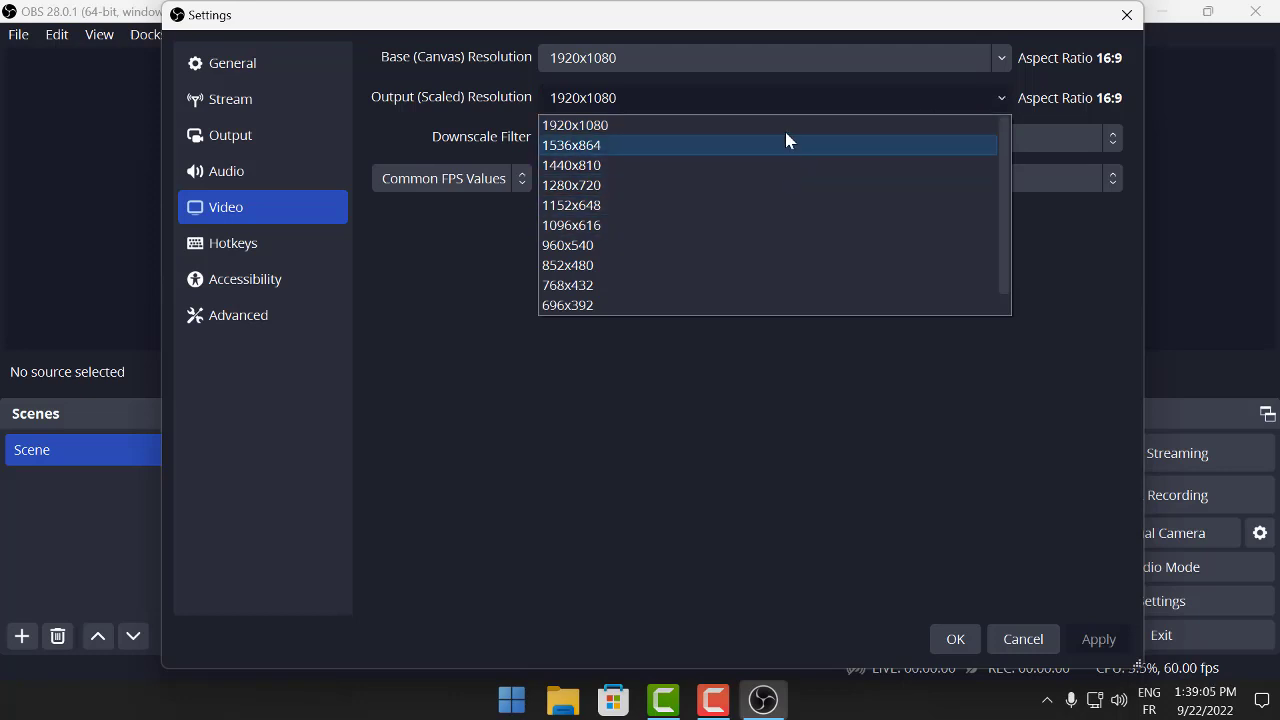
left_click(708, 42)
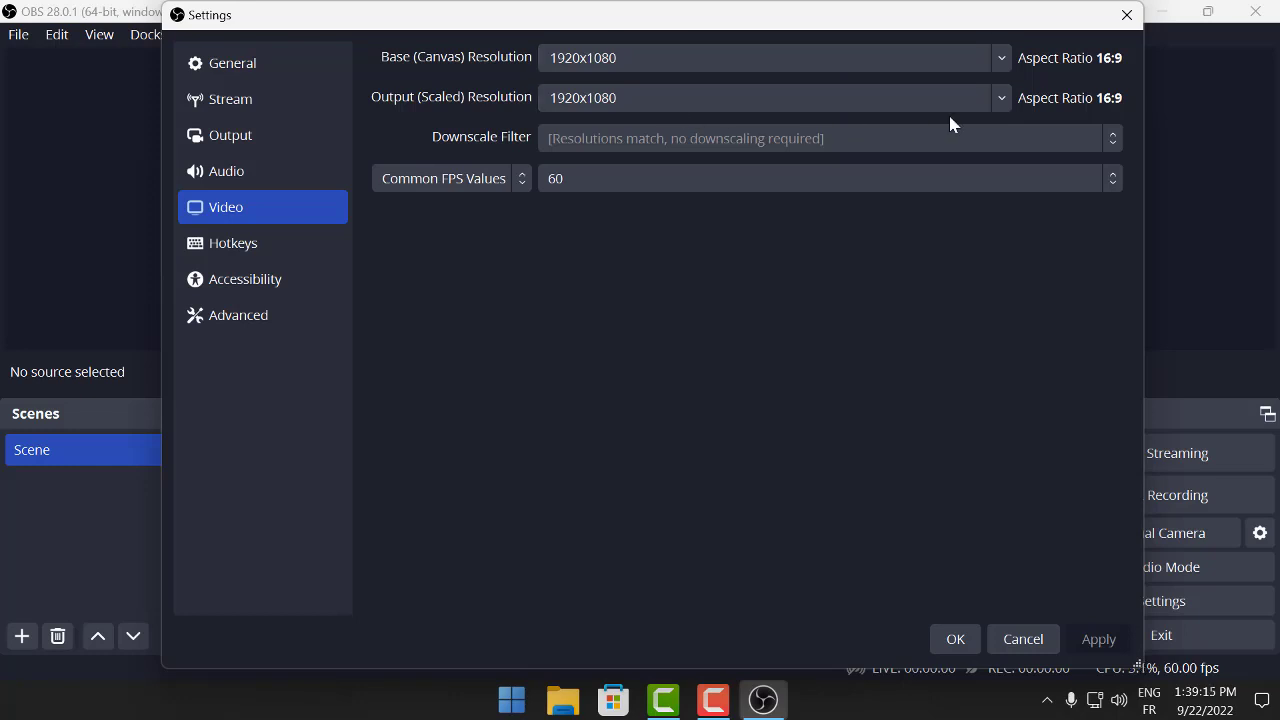
left_click(1002, 106)
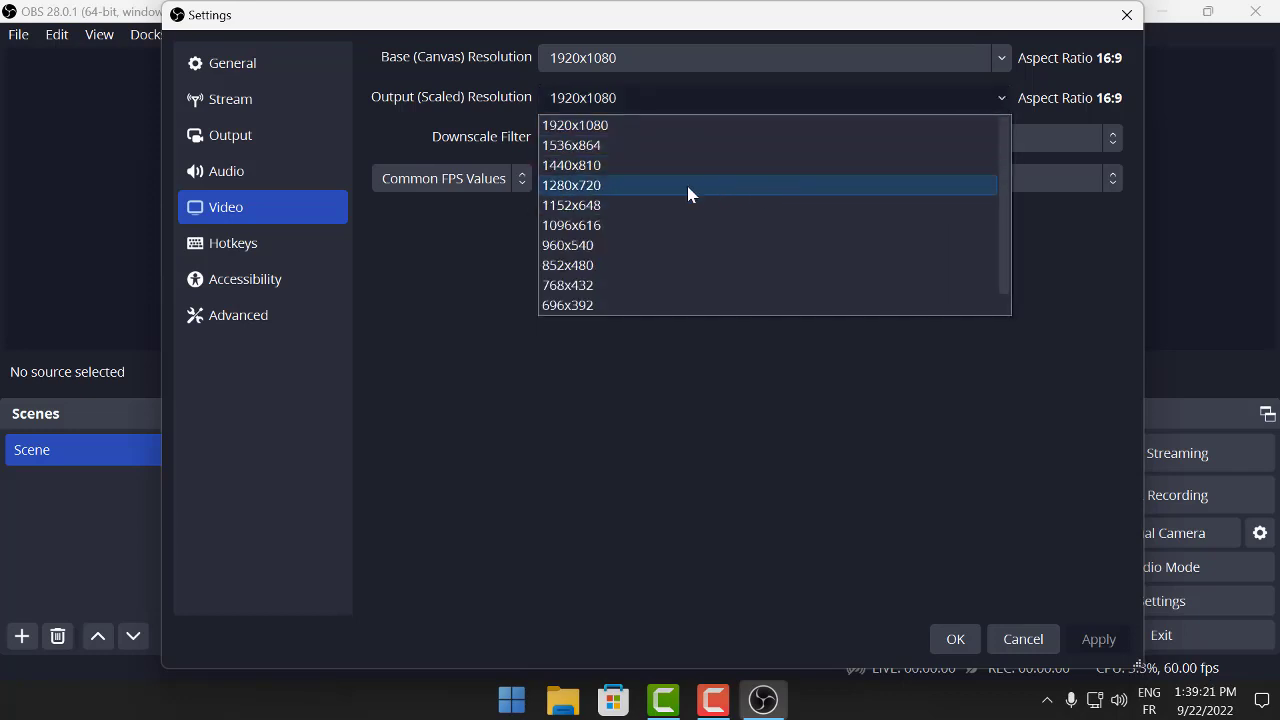
left_click(604, 188)
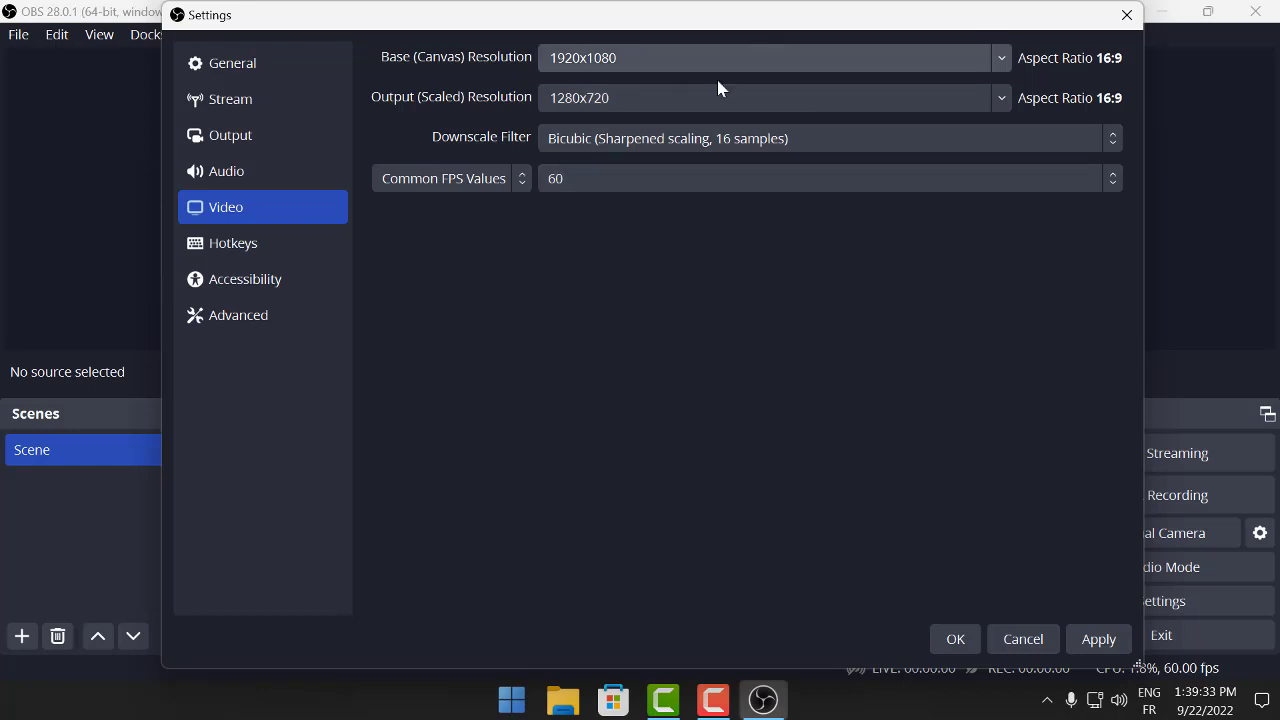
Keep 60 as the common FPS value and Bicubic (Sharpened scaling, 16 samples) as the downscale filter, and apply the video settings.
left_click(607, 182)
left_click(607, 182)
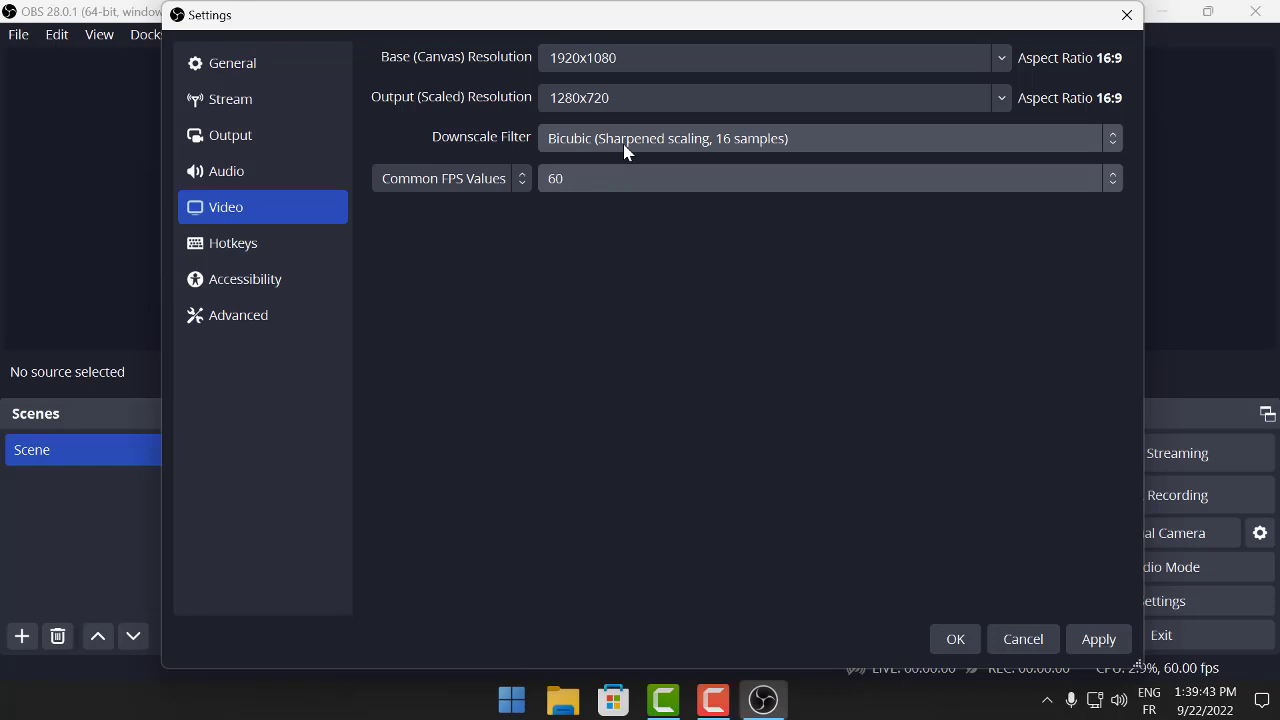
left_click(624, 150)
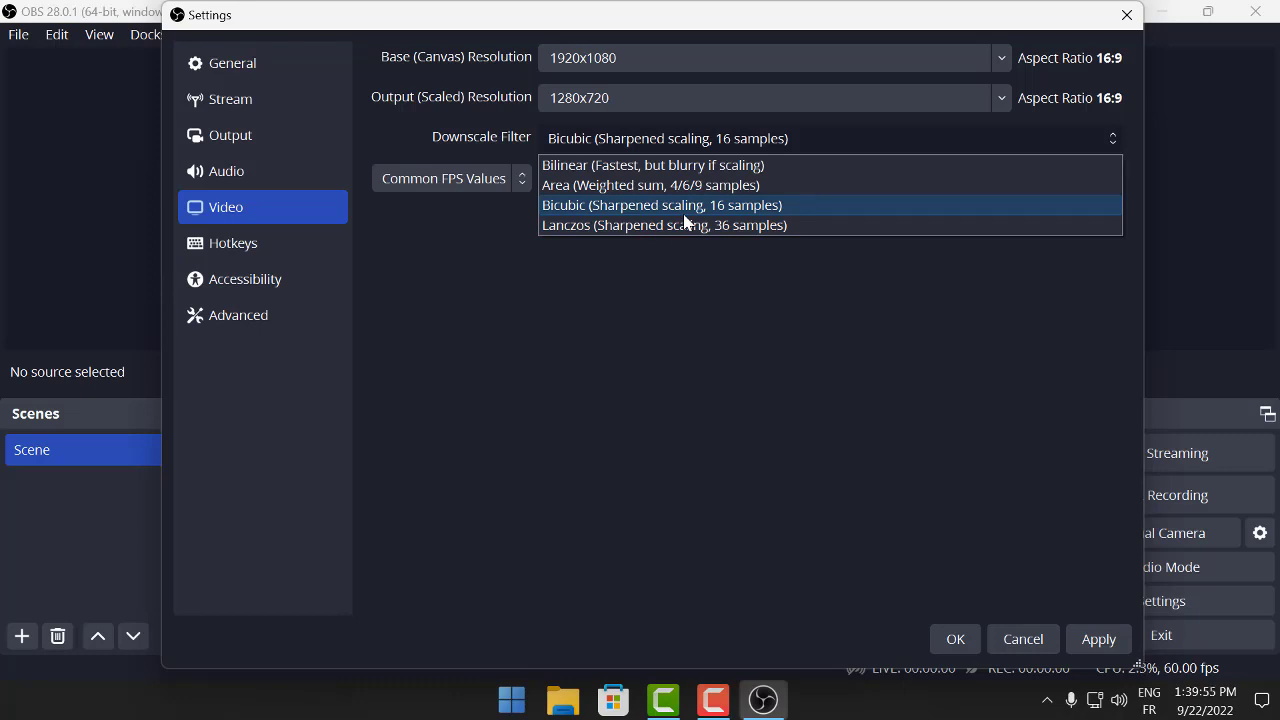
left_click(684, 212)
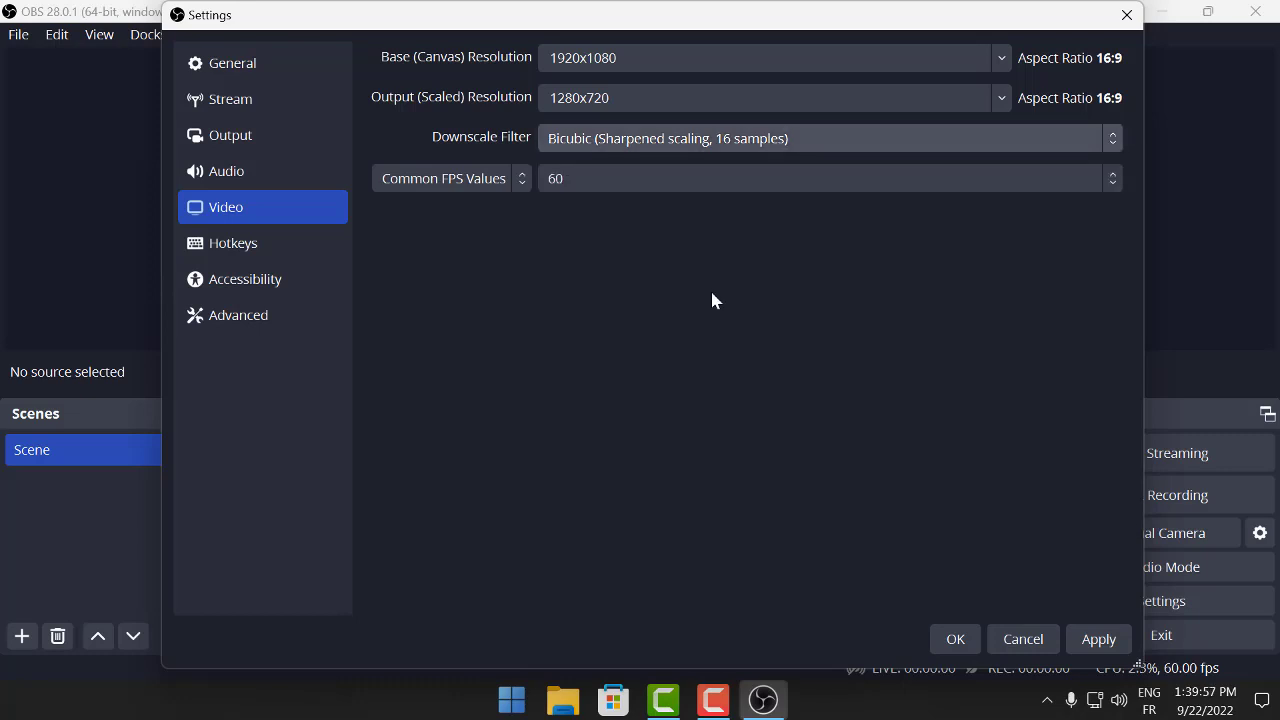
left_click(1100, 645)
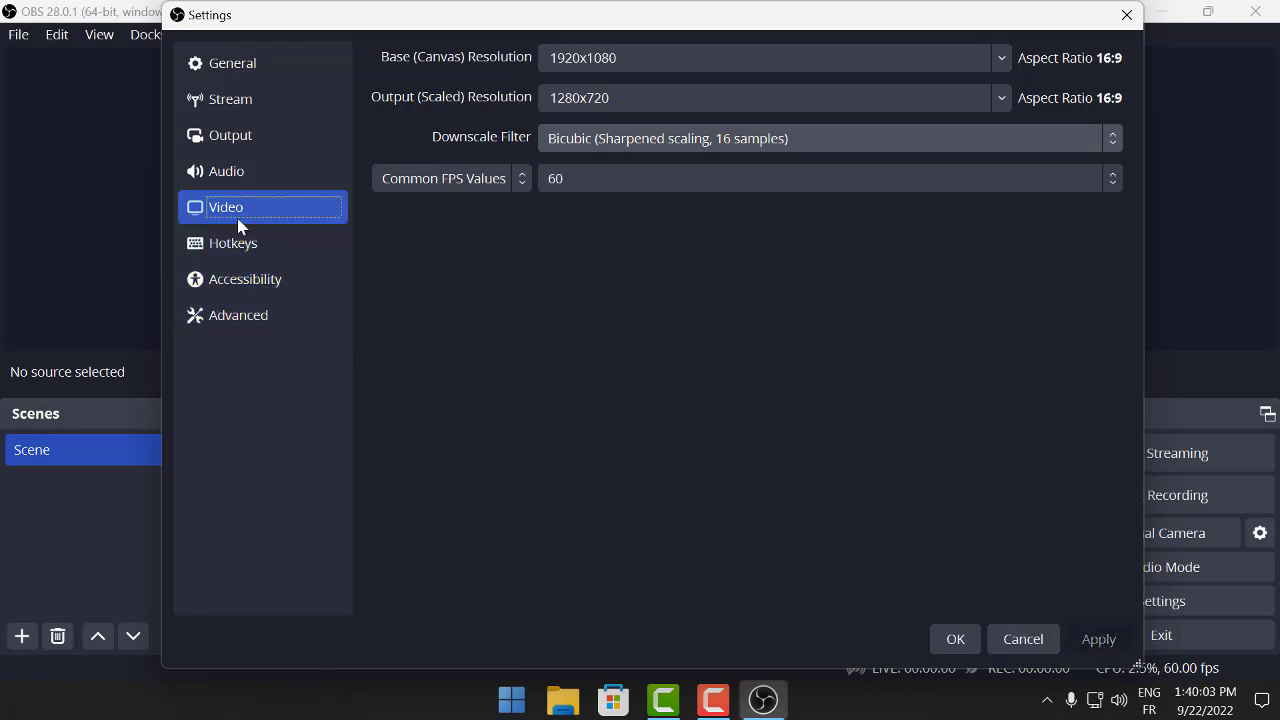
Try 4 - TV (AMD High Definition Audio Device) for Desktop Audio in the Audio settings, and set it back to Default.
left_click(241, 184)
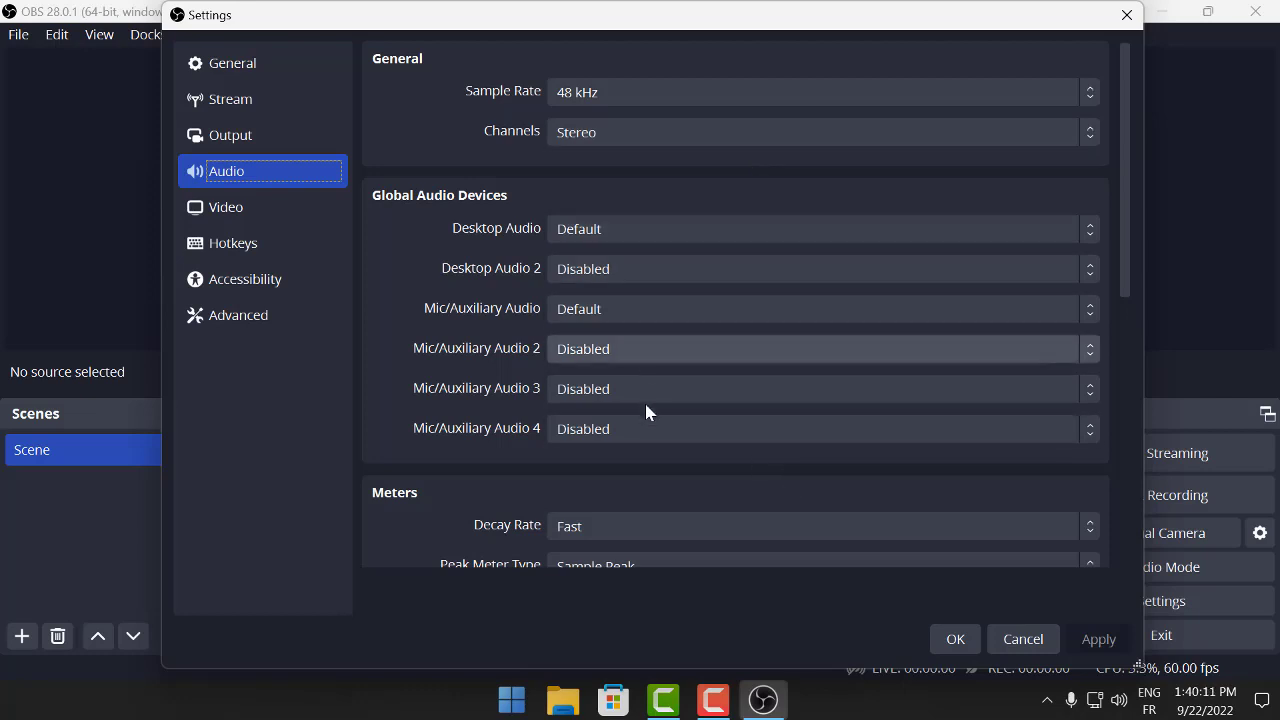
left_click(846, 247)
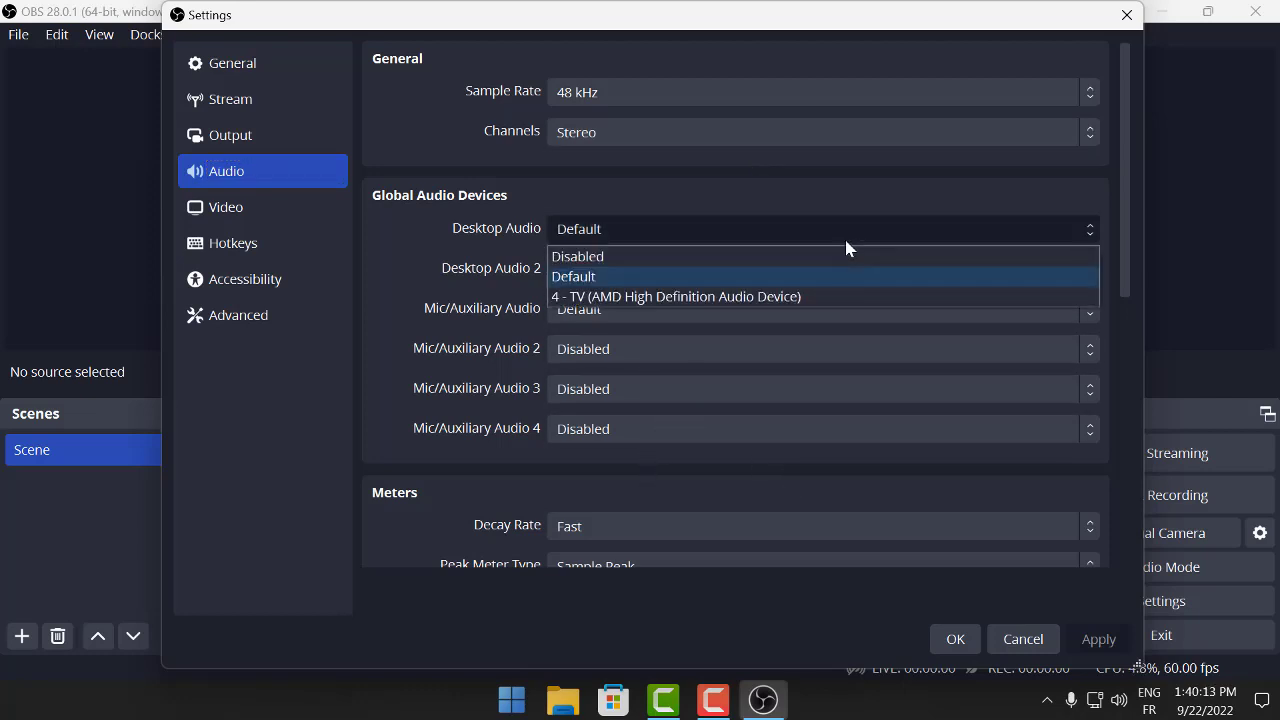
left_click(788, 297)
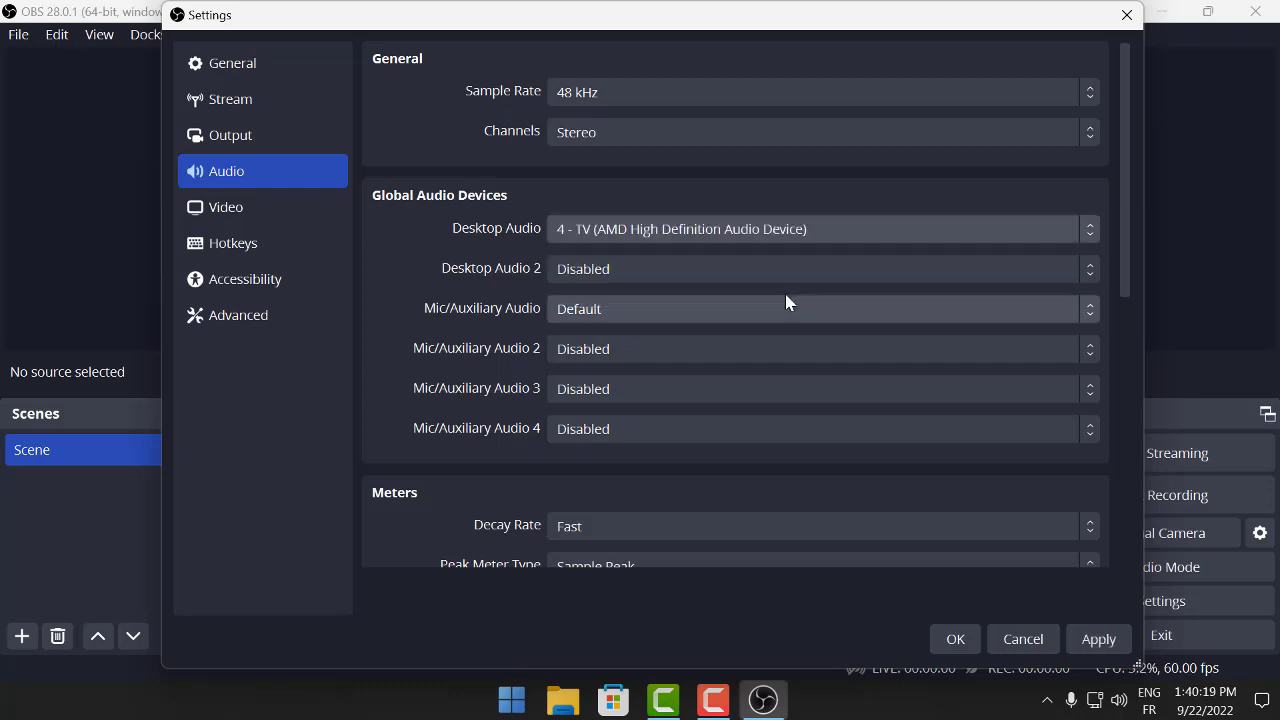
left_click(757, 229)
left_click(724, 276)
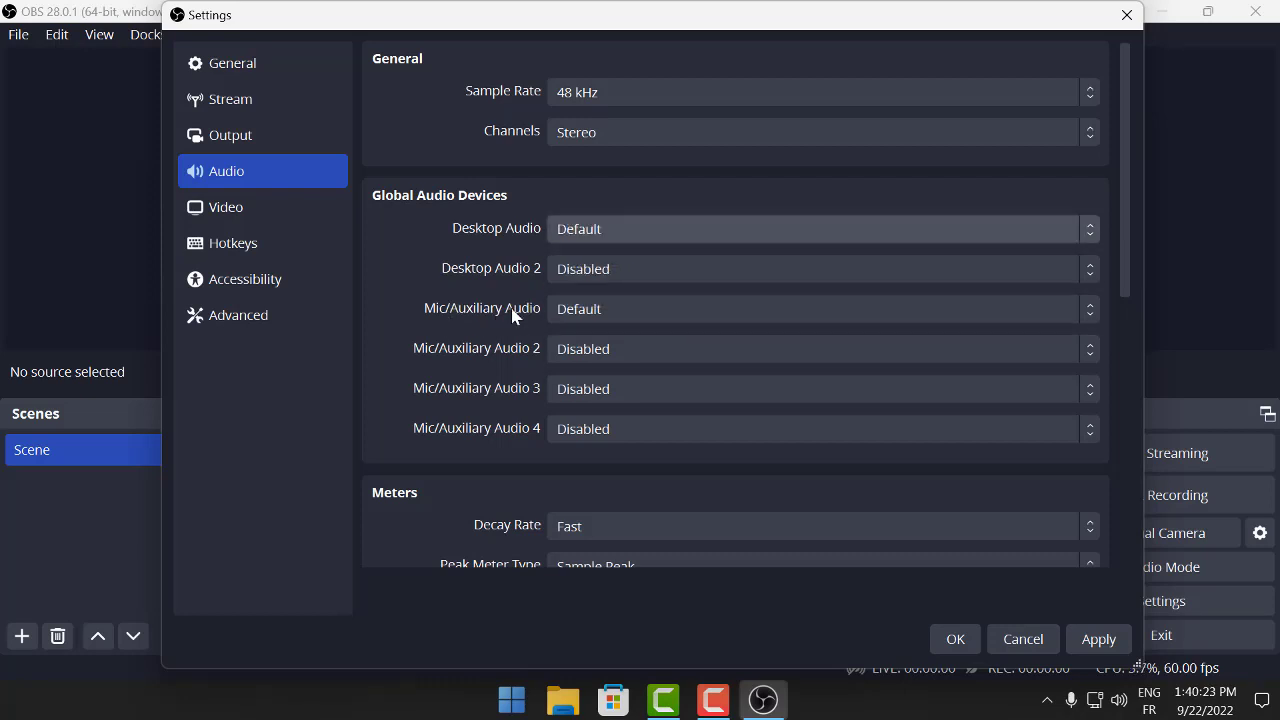
Try Microphone (Realtek(R) Audio) for Mic/Auxiliary Audio, and set it back to Default.
left_click(686, 316)
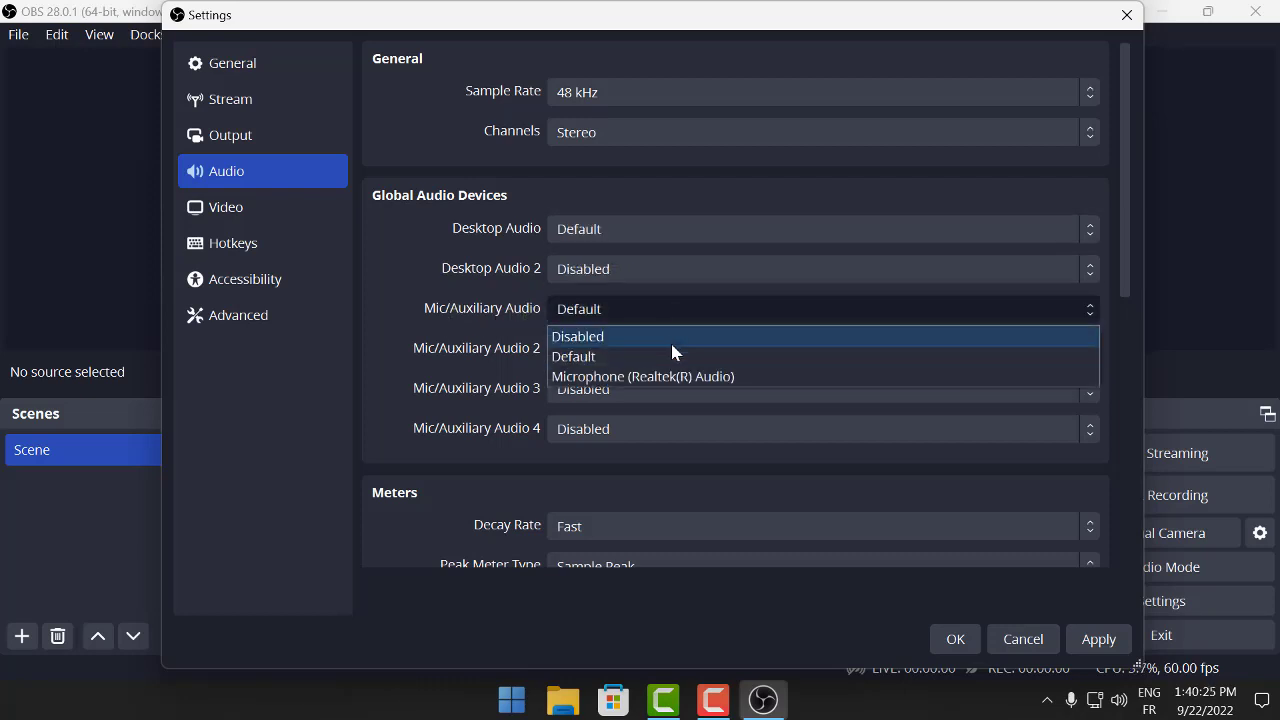
left_click(660, 380)
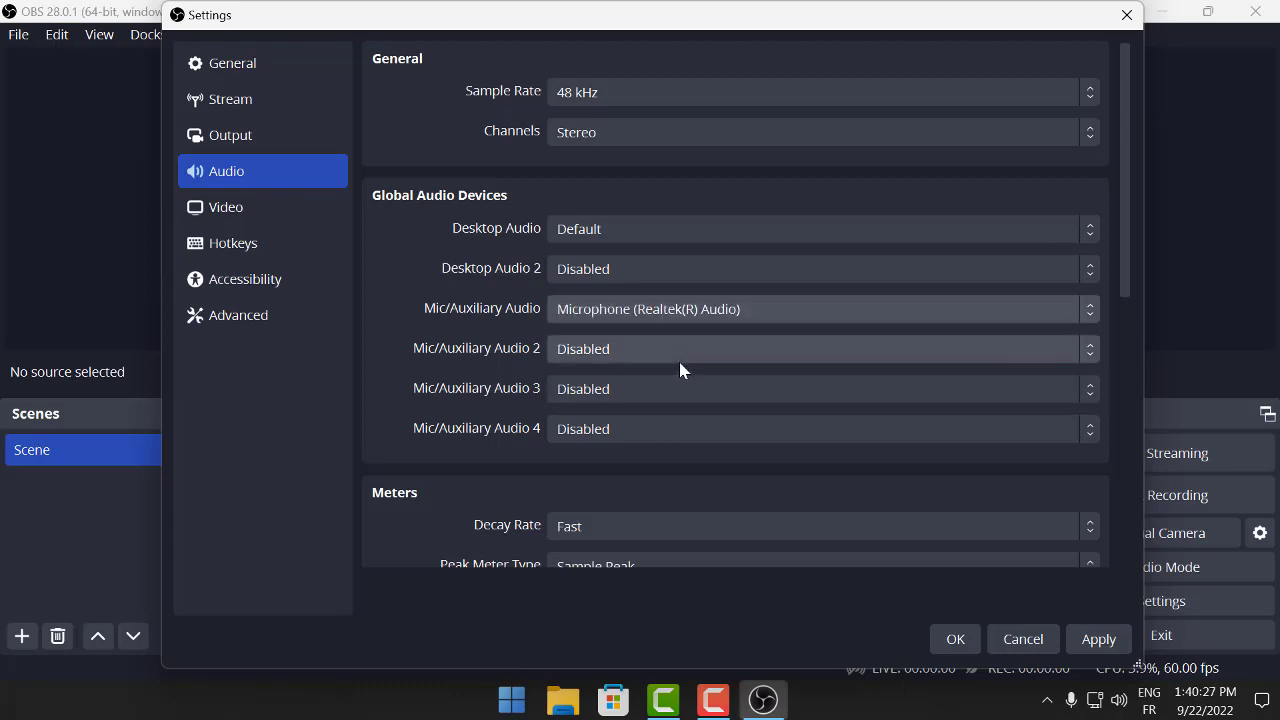
left_click(686, 312)
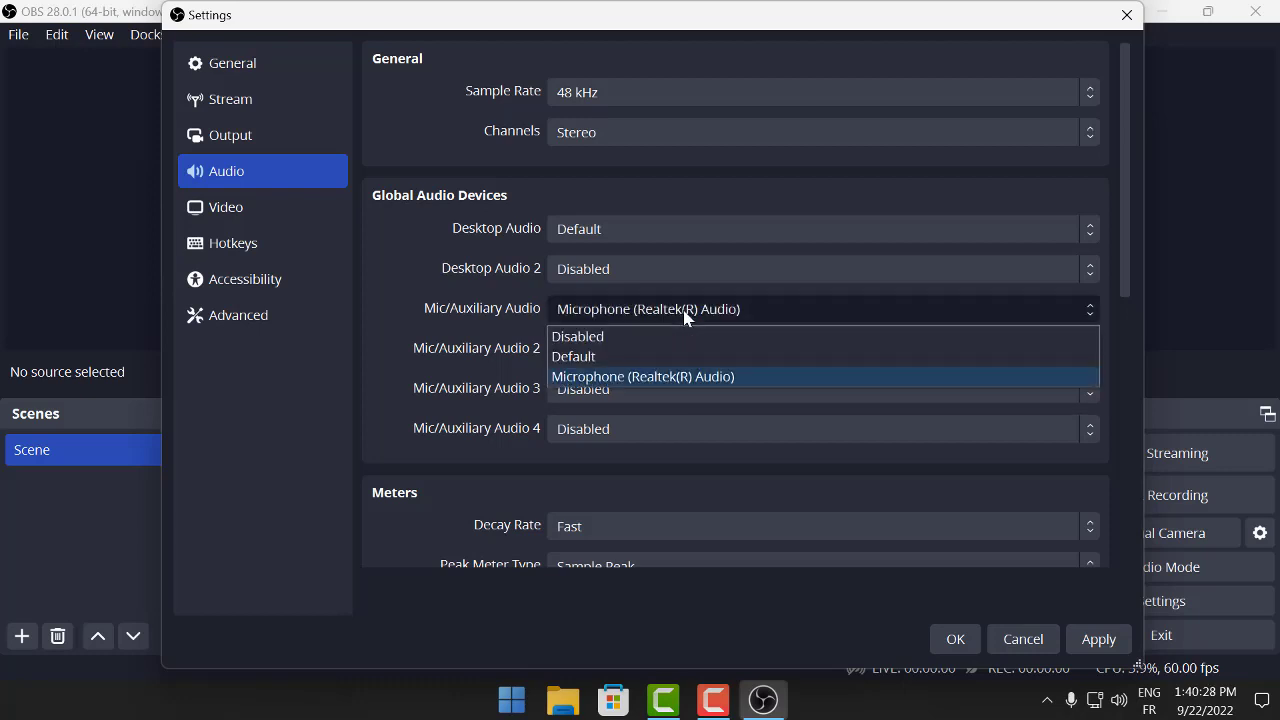
left_click(648, 356)
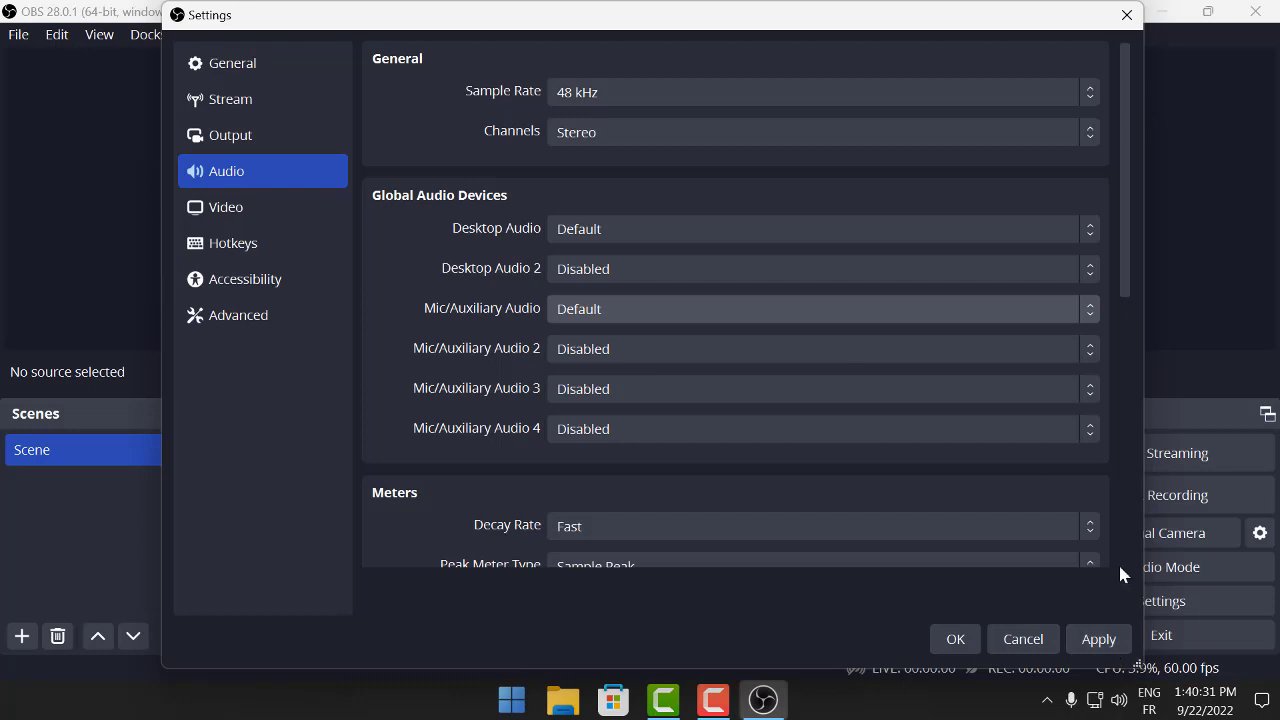
Review the remaining audio options down to the push-to-talk hotkeys and apply the audio settings.
scroll(1128, 357, "down", 2)
left_click_drag(1137, 350, 1118, 576)
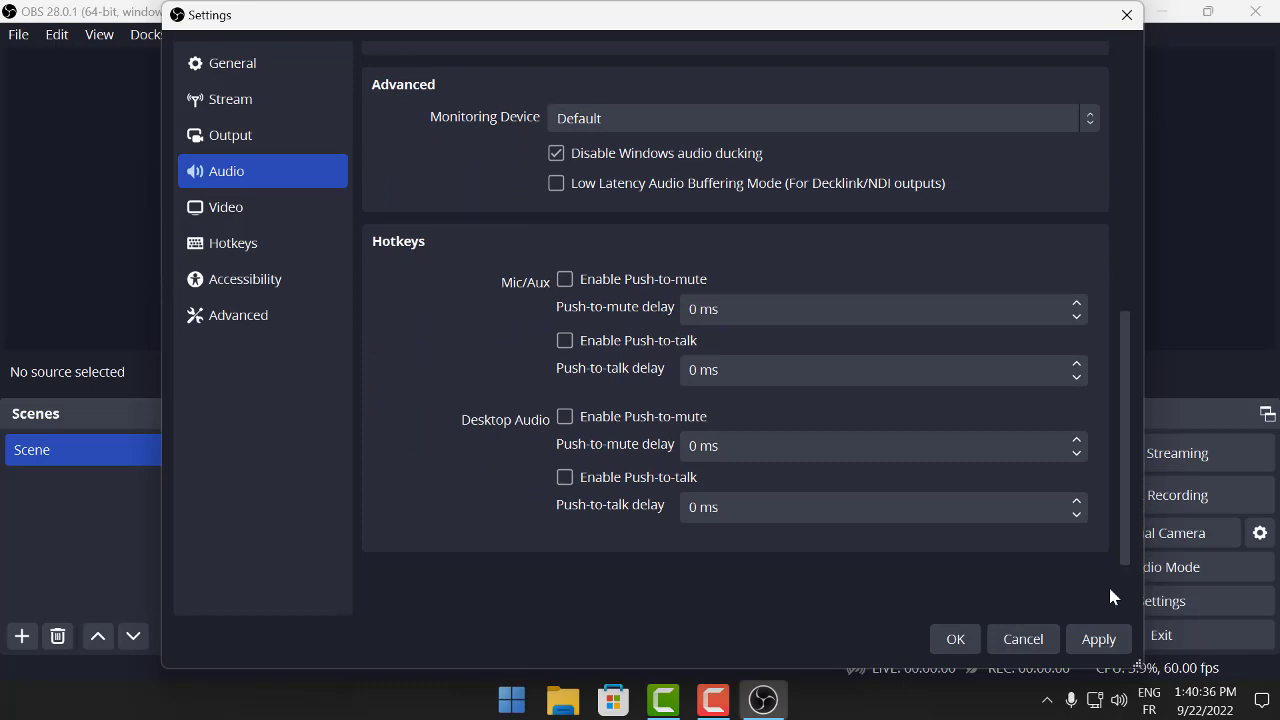
left_click(1094, 640)
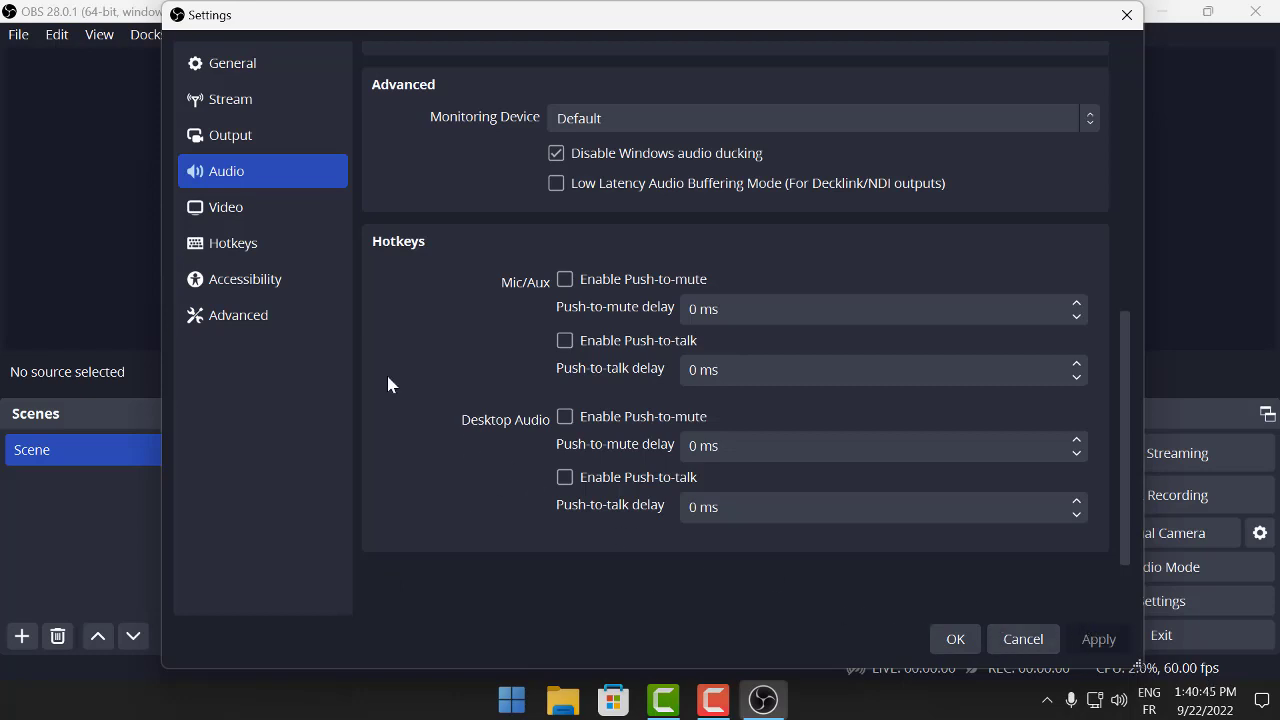
Switch the output mode to Advanced in the Output settings and open its recording options.
left_click(265, 136)
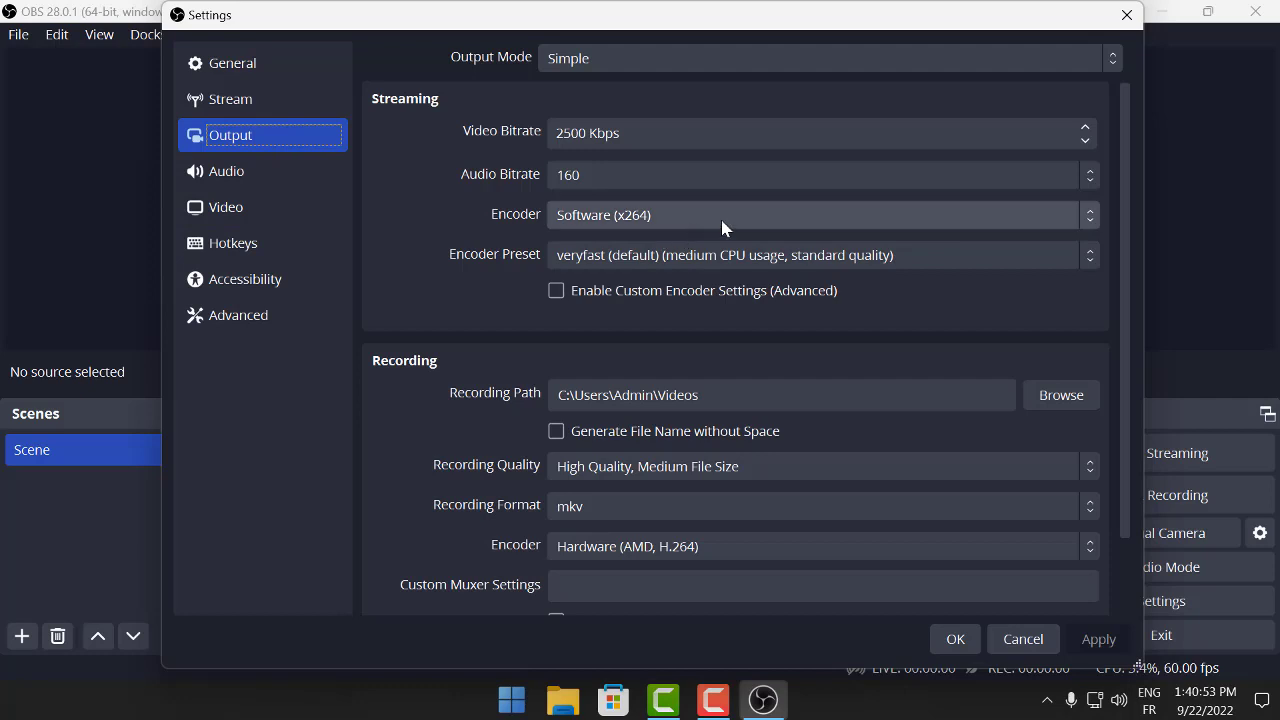
left_click(623, 67)
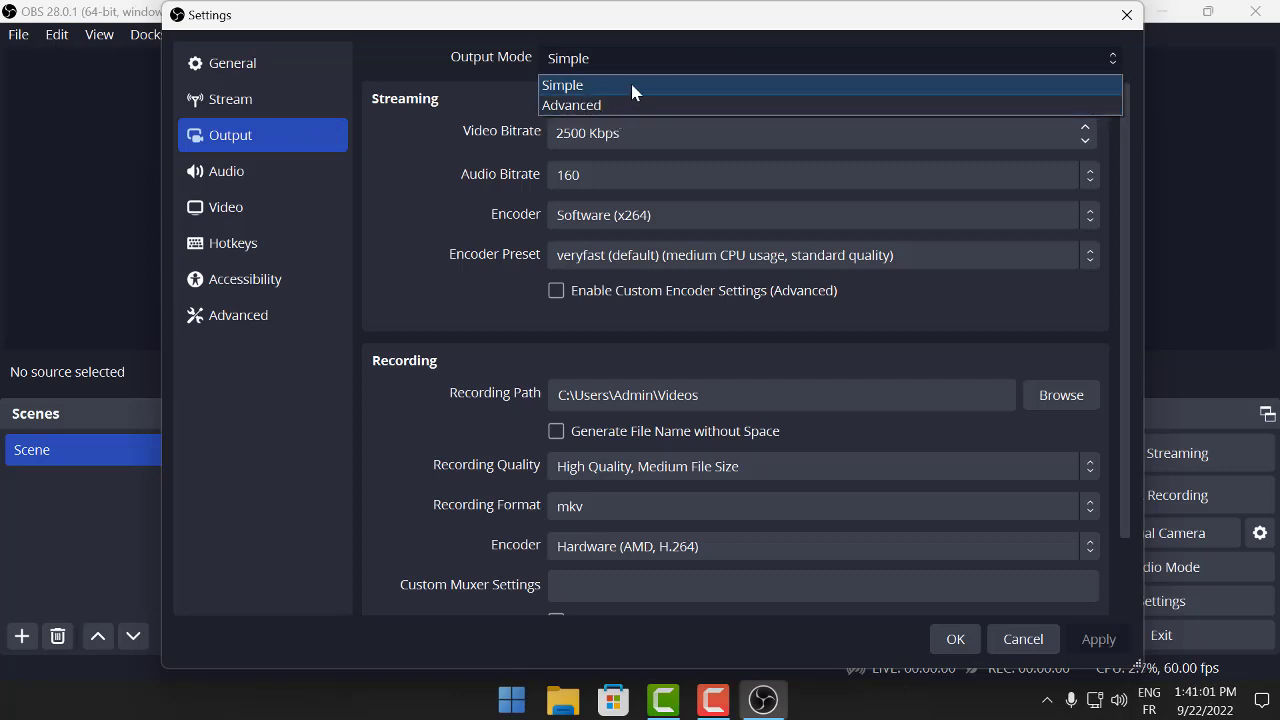
left_click(618, 106)
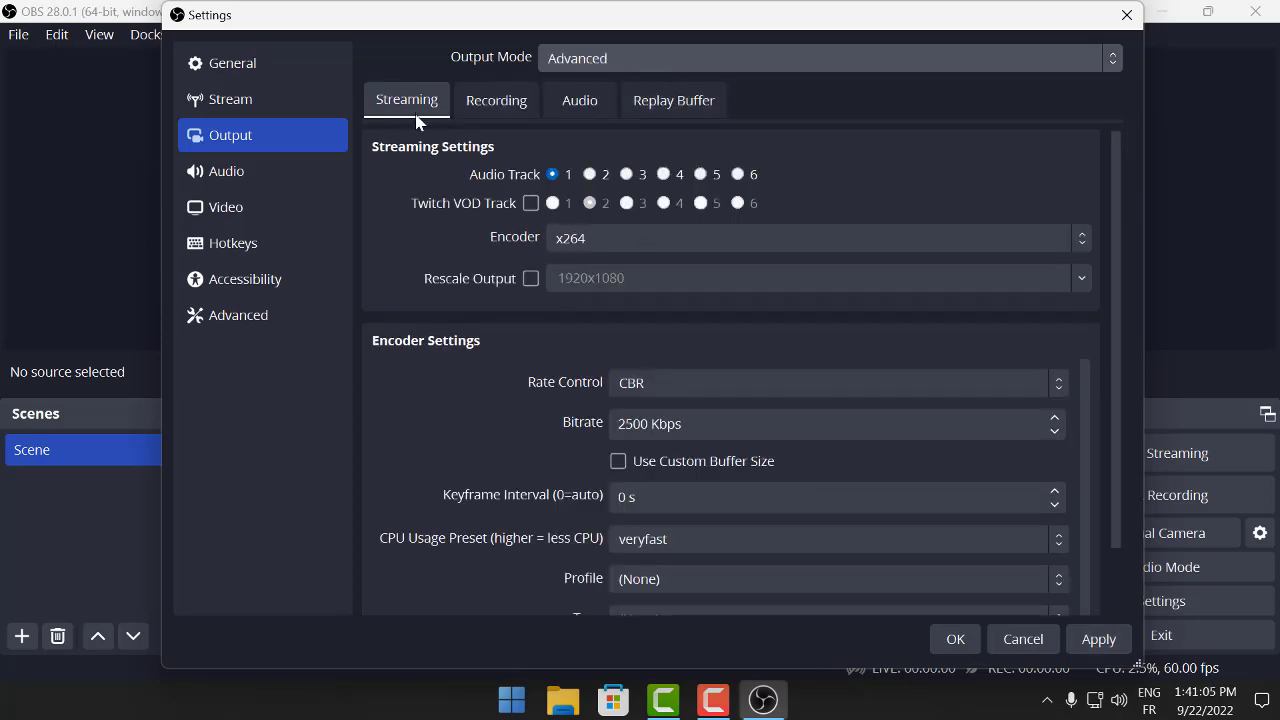
left_click(519, 113)
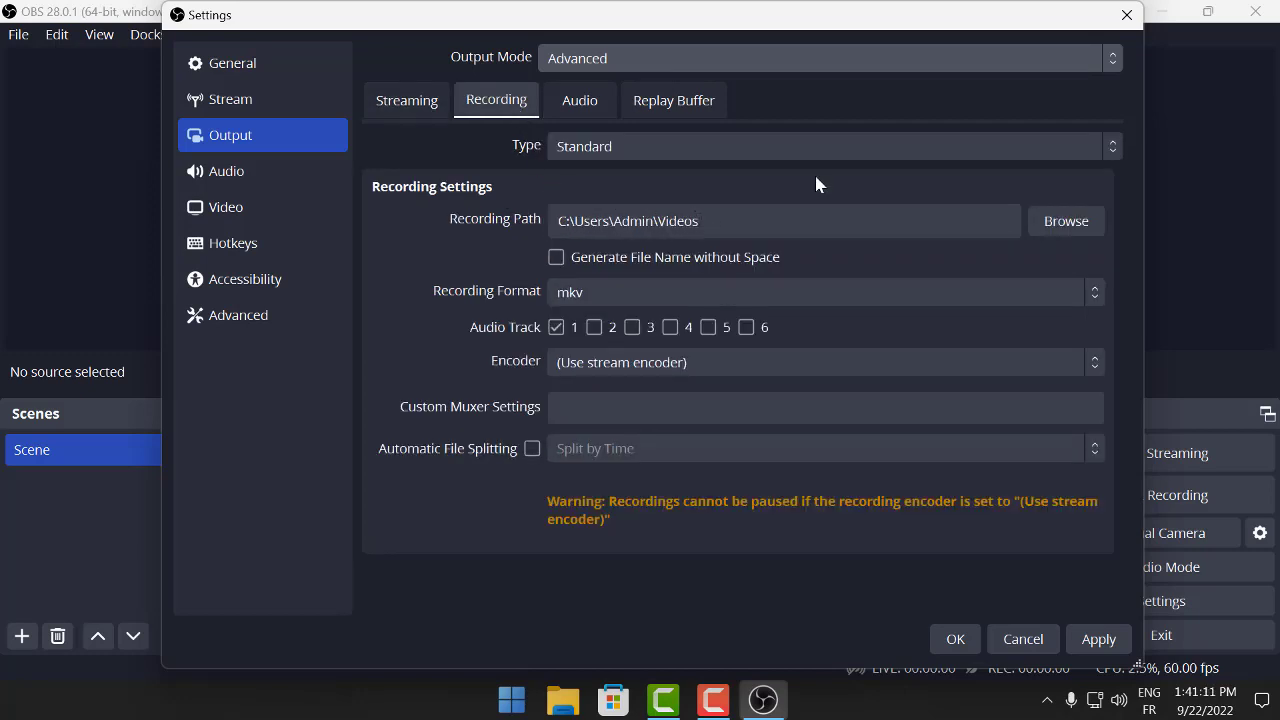
Select the Videos folder as the recording path and set the recording format to mp4.
left_click(1066, 222)
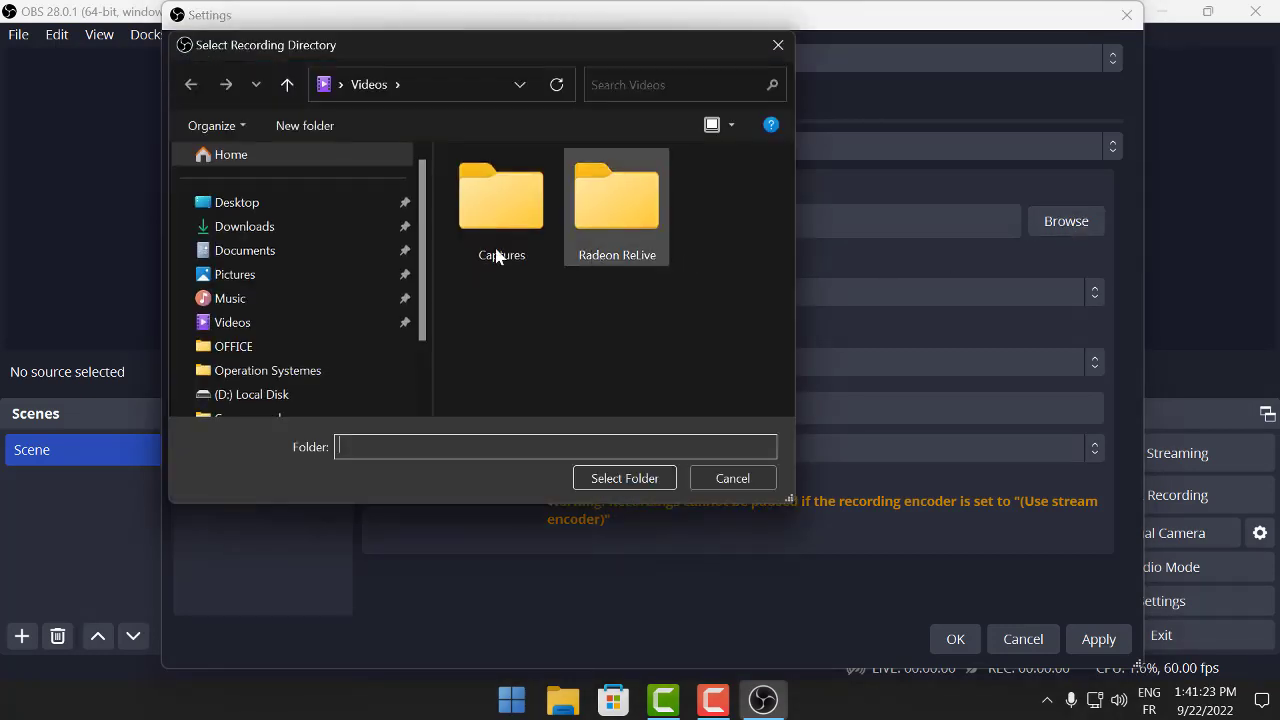
left_click(240, 325)
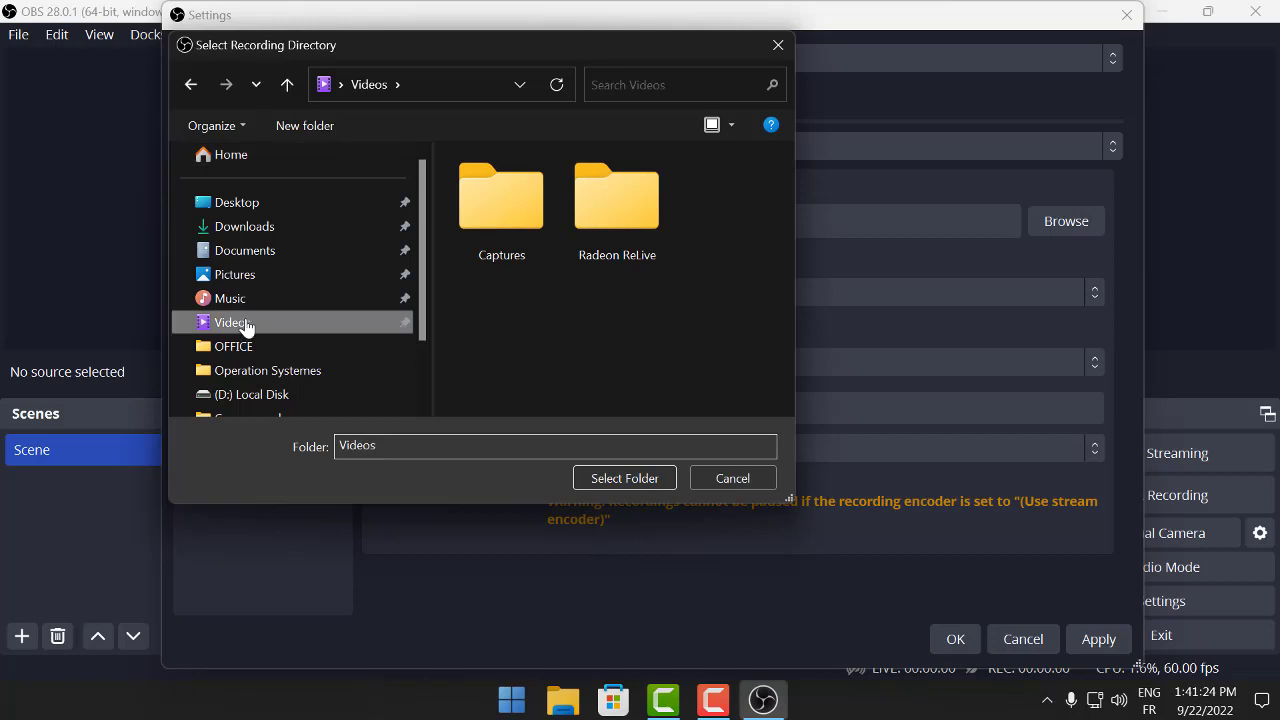
left_click(650, 481)
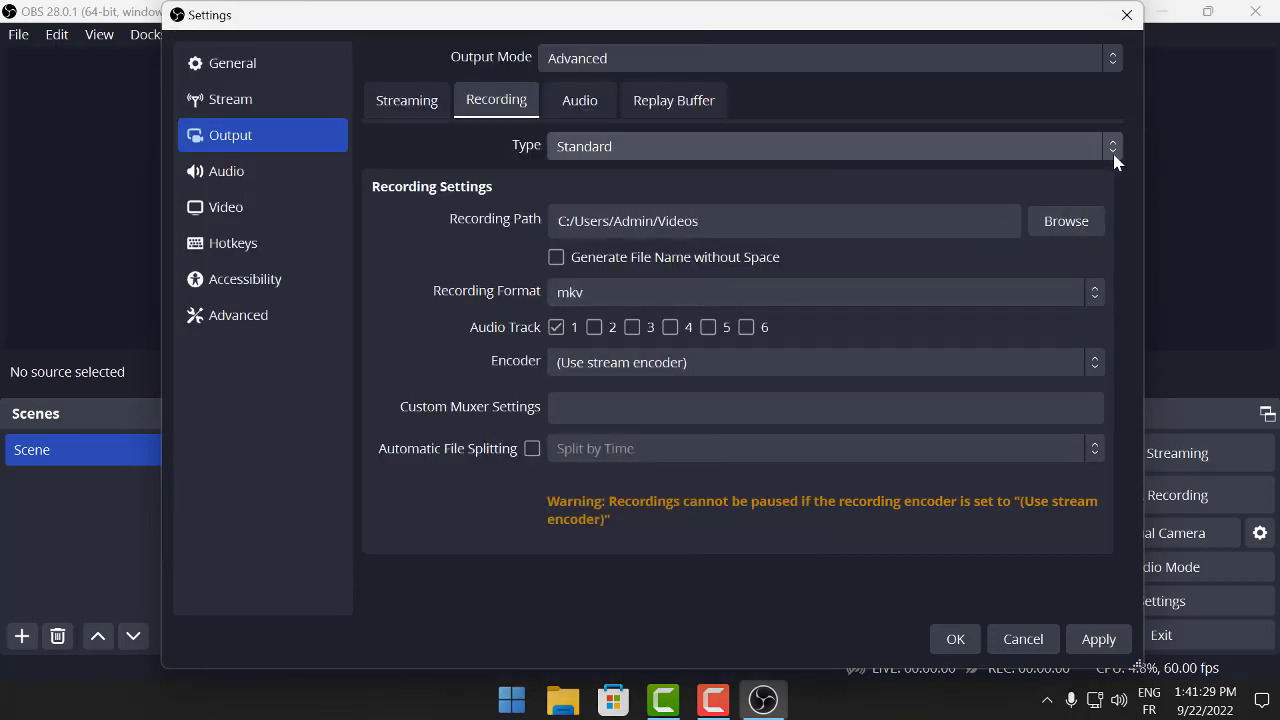
left_click(600, 295)
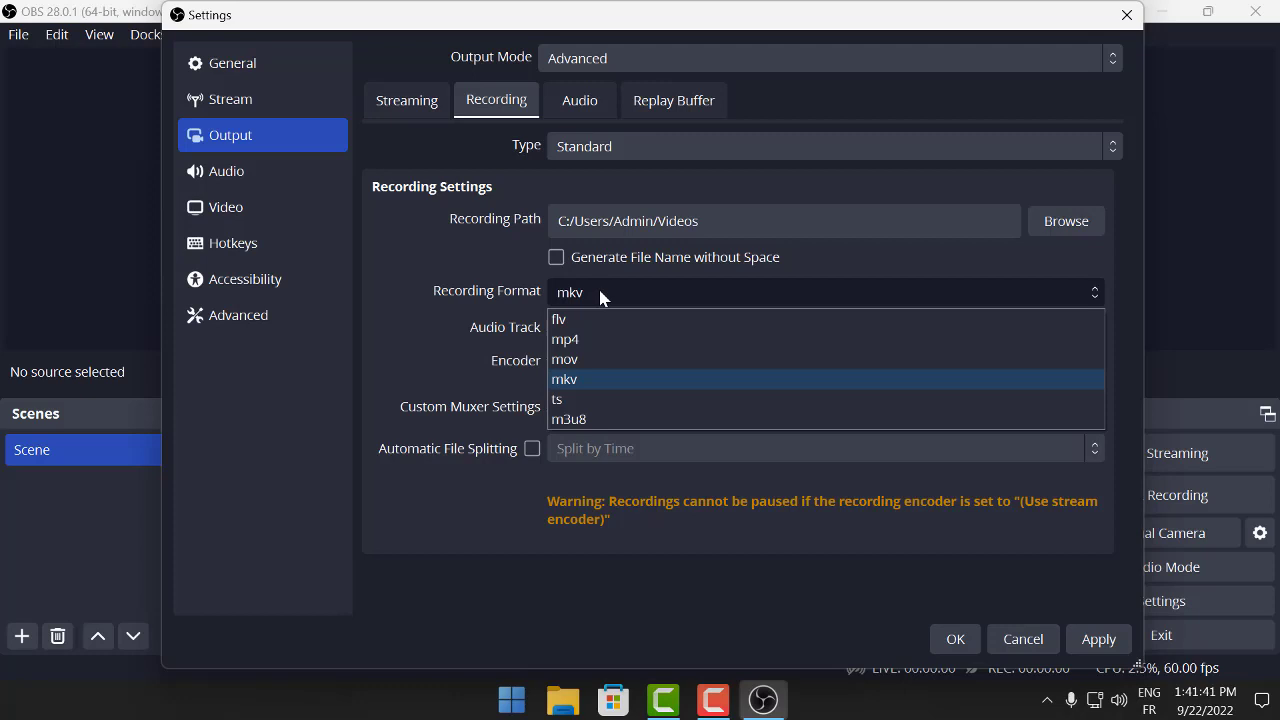
left_click(634, 340)
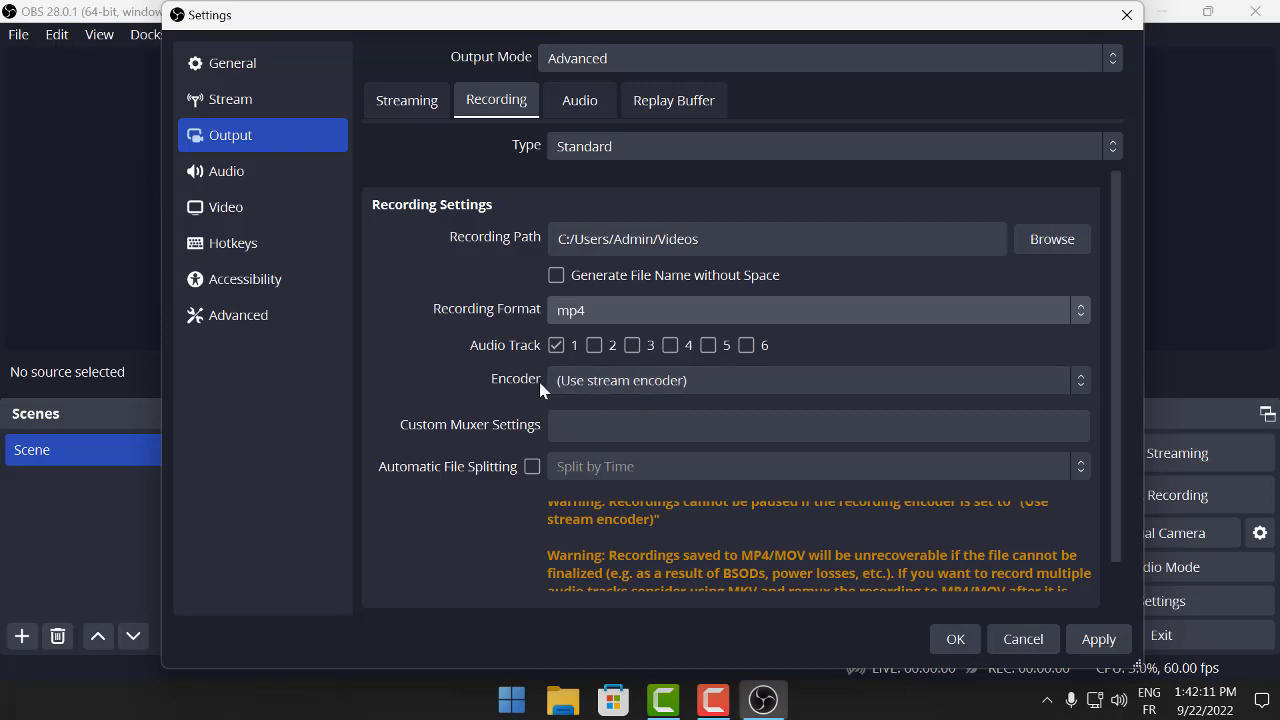
Try the x264 recording encoder, and set the recording encoder to AMD HW H.264.
left_click(638, 390)
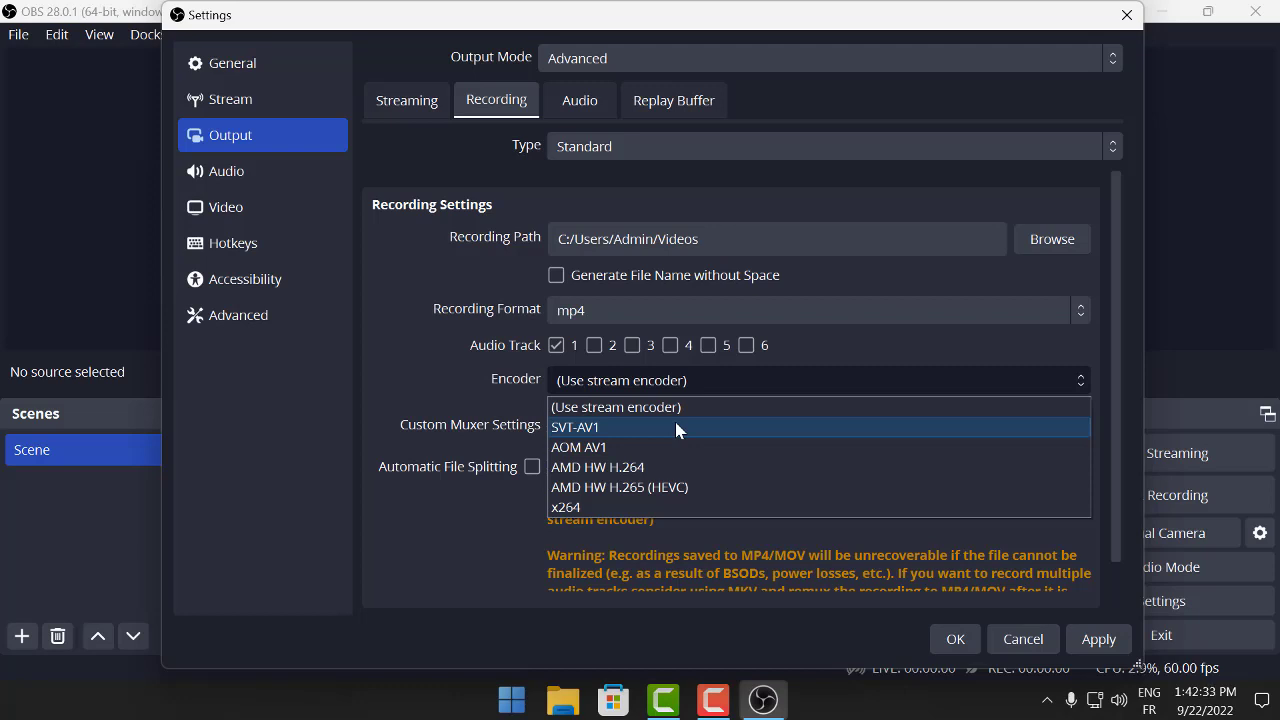
left_click(600, 510)
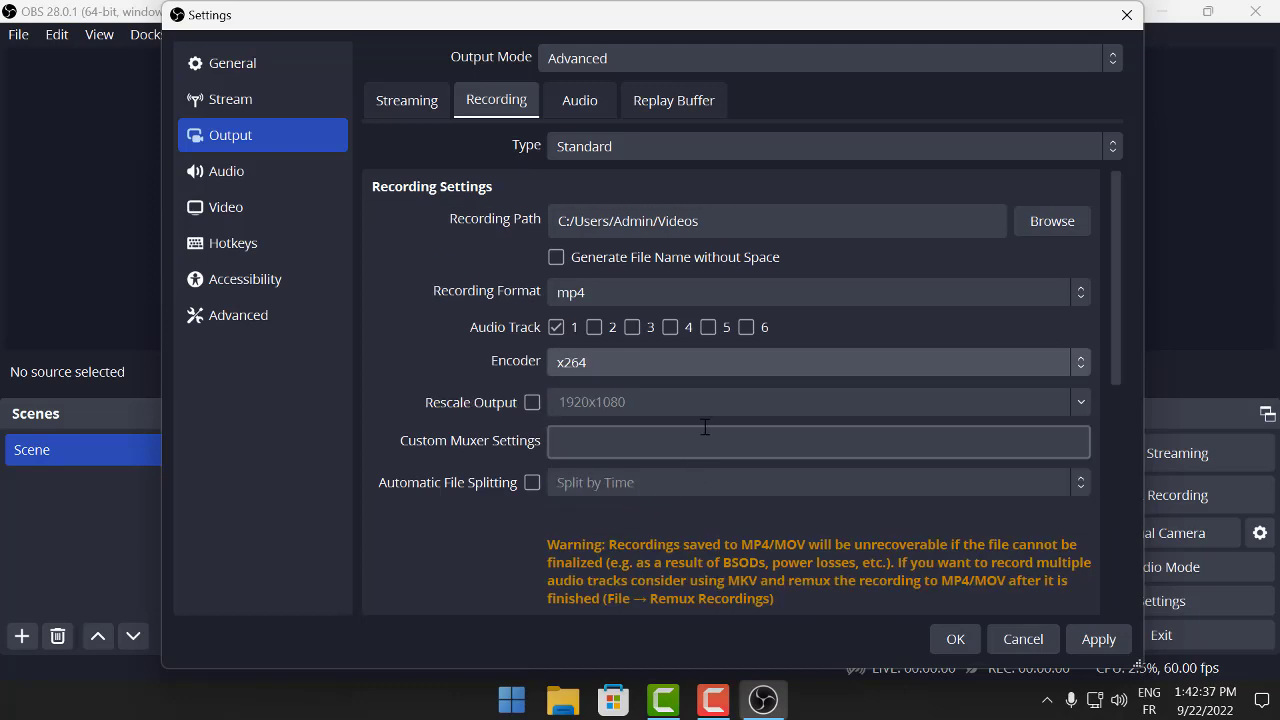
left_click(604, 358)
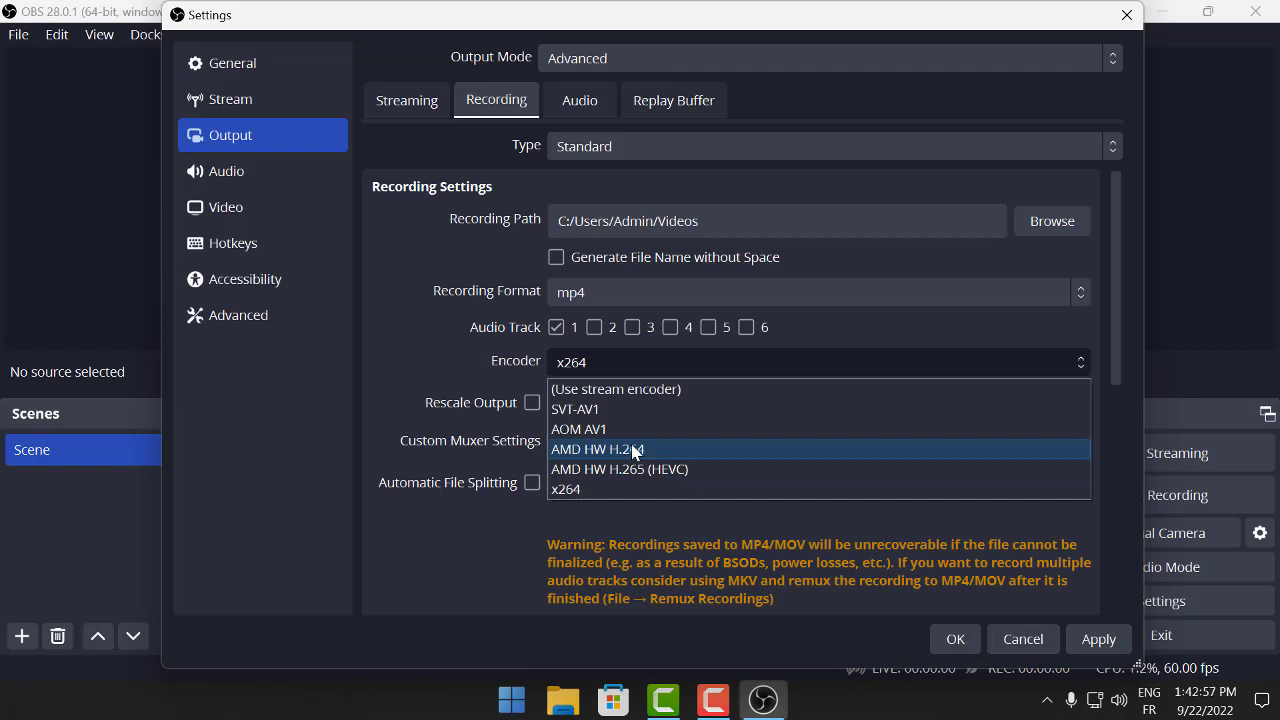
left_click(633, 450)
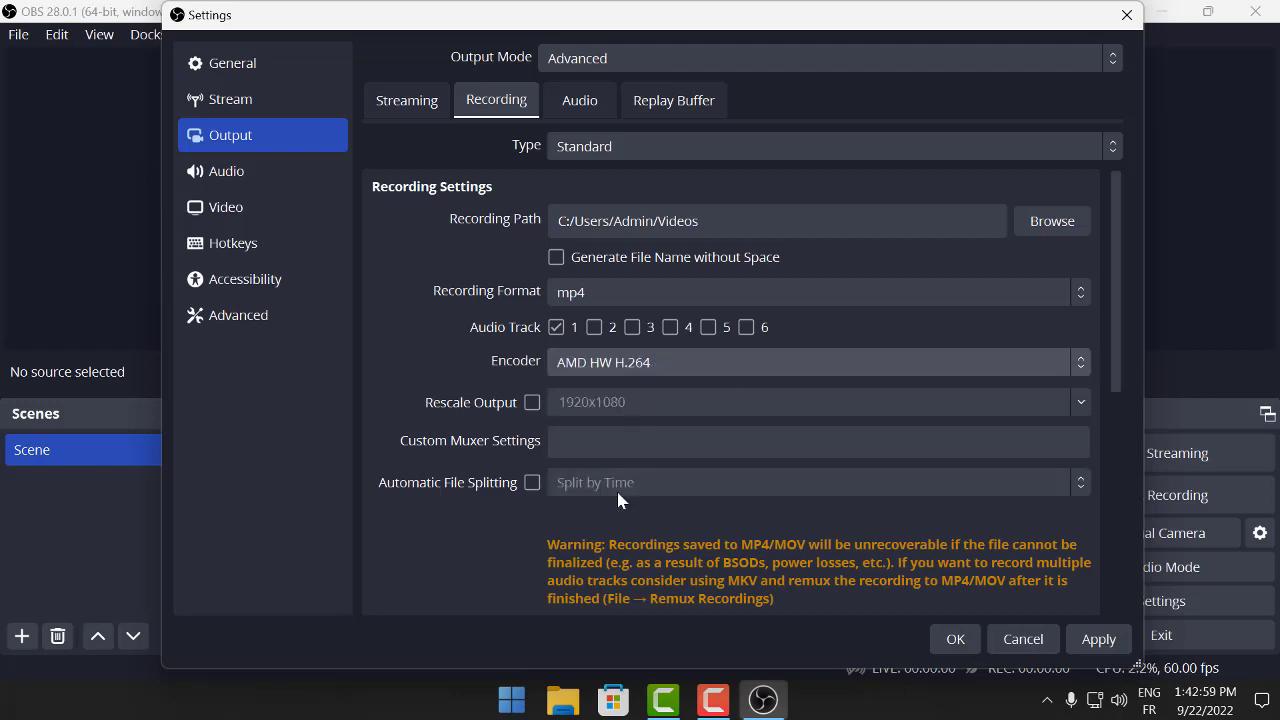
left_click(668, 365)
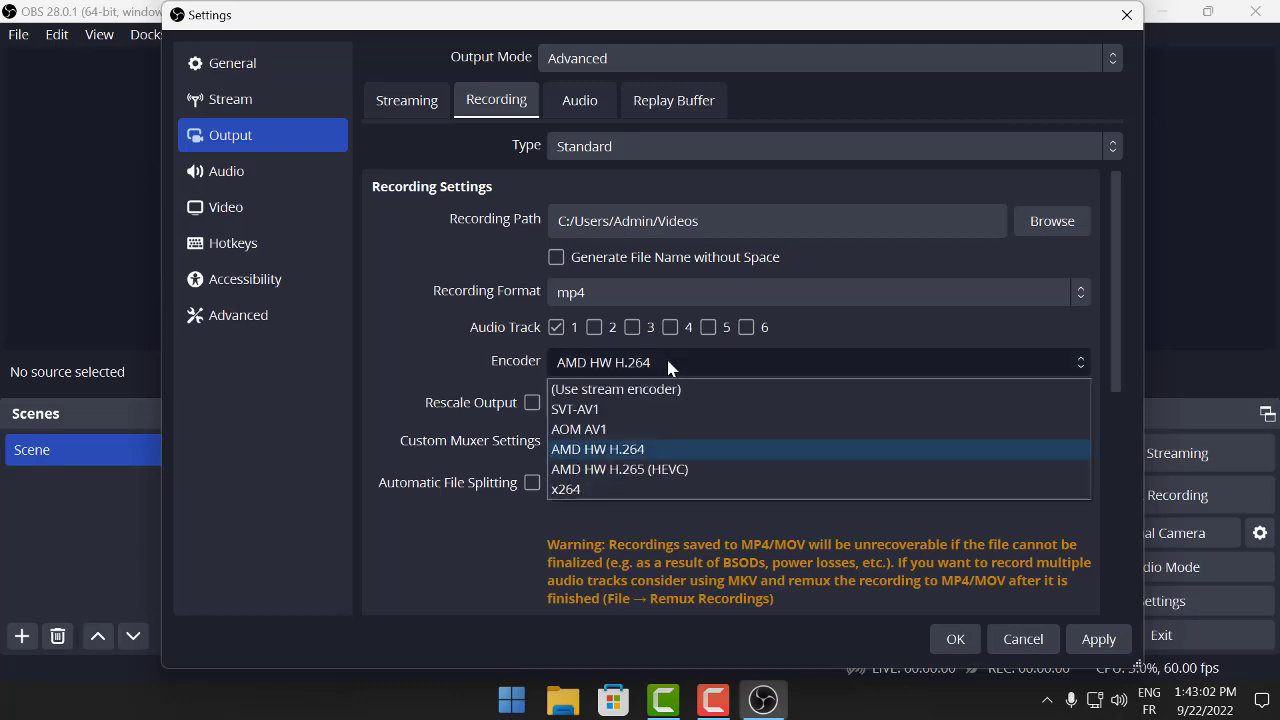
left_click(632, 449)
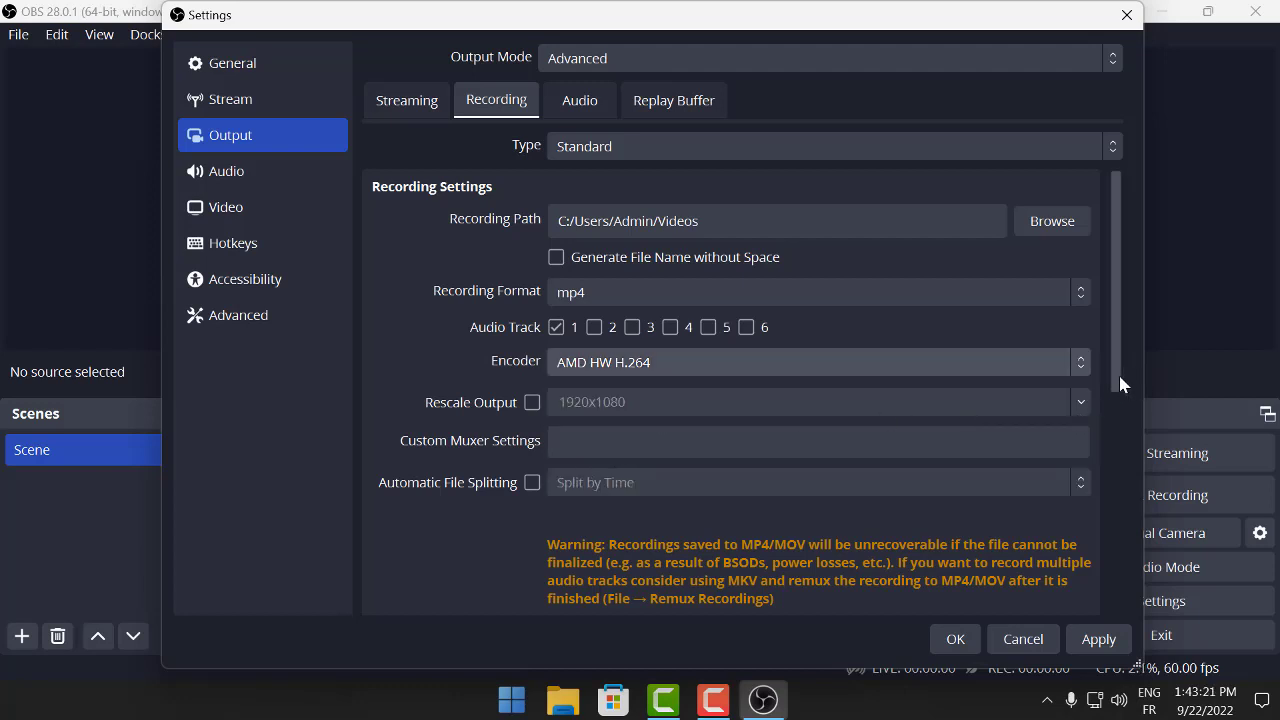
Examine the remaining recording options, including the custom muxer settings, and the encoder settings.
left_click_drag(1117, 380, 1110, 424)
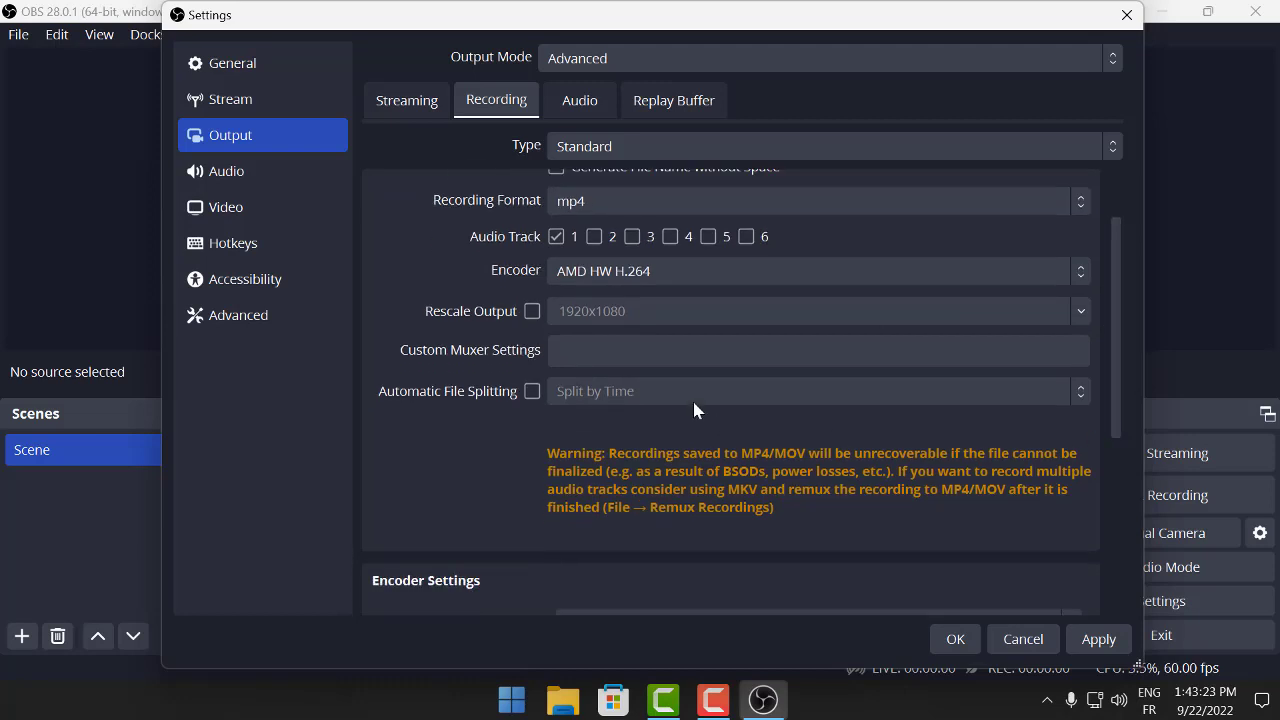
left_click(559, 350)
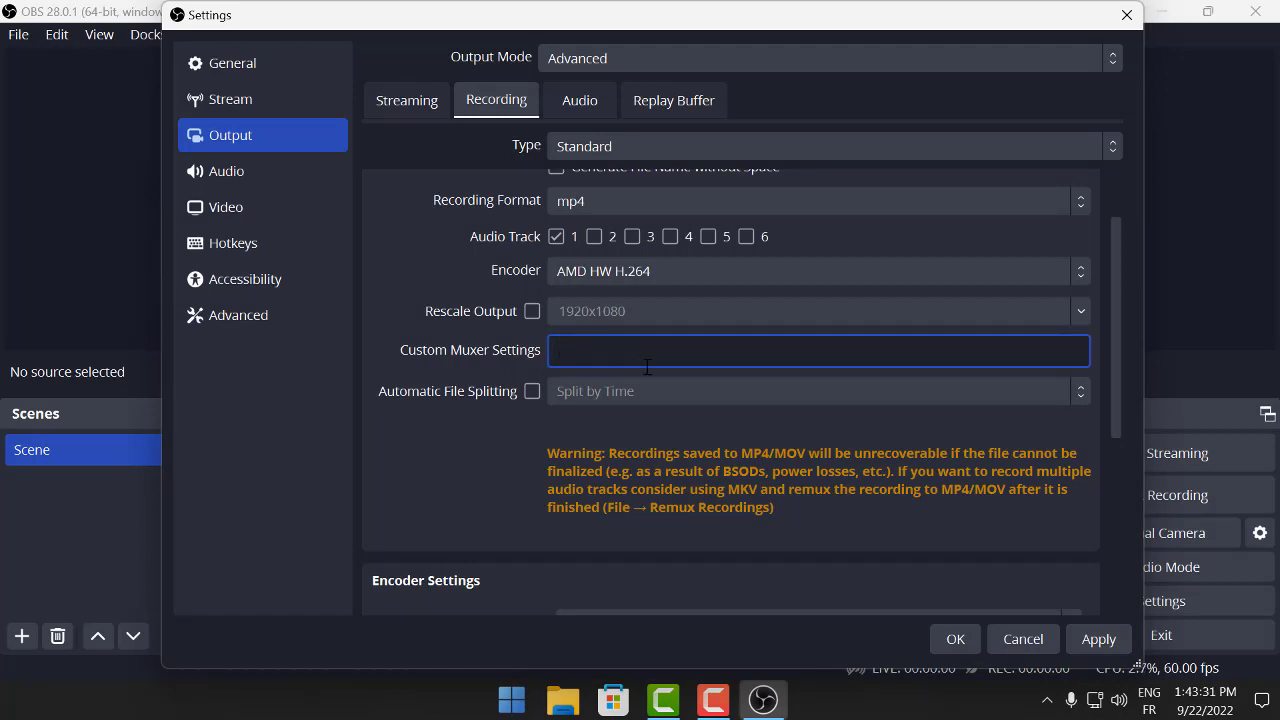
scroll(828, 390, "up", 2)
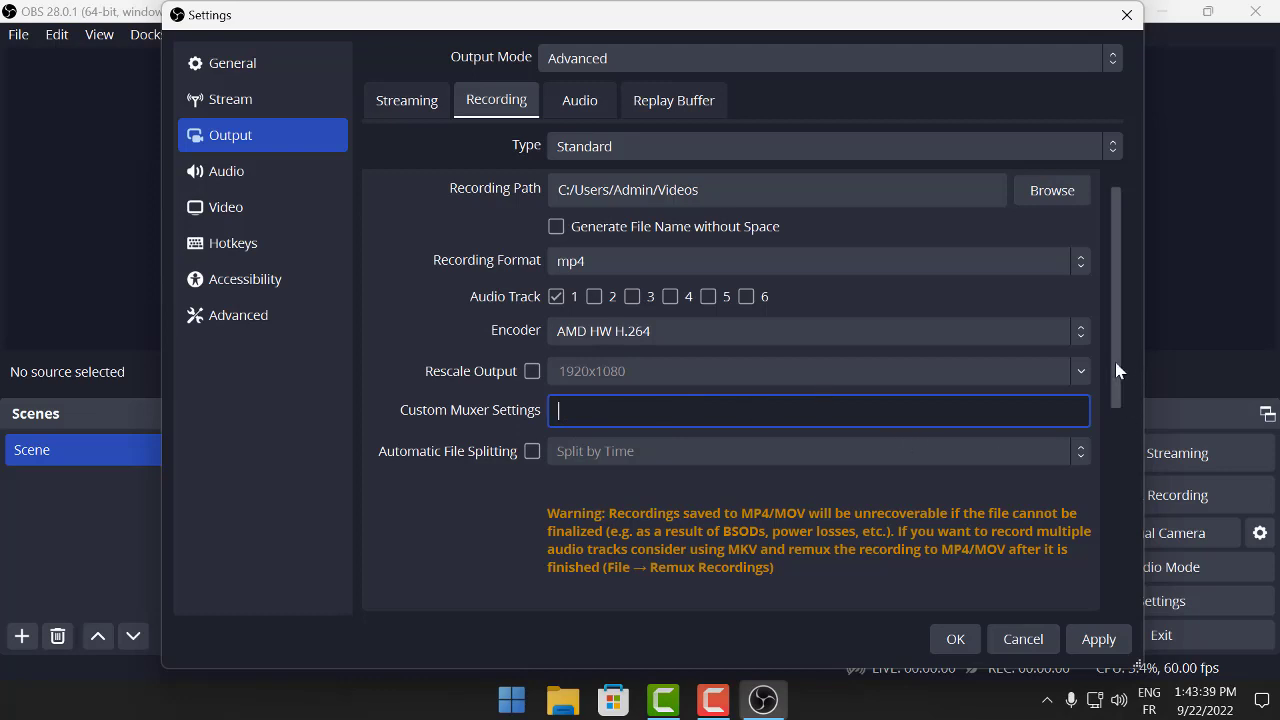
left_click_drag(1118, 370, 1069, 549)
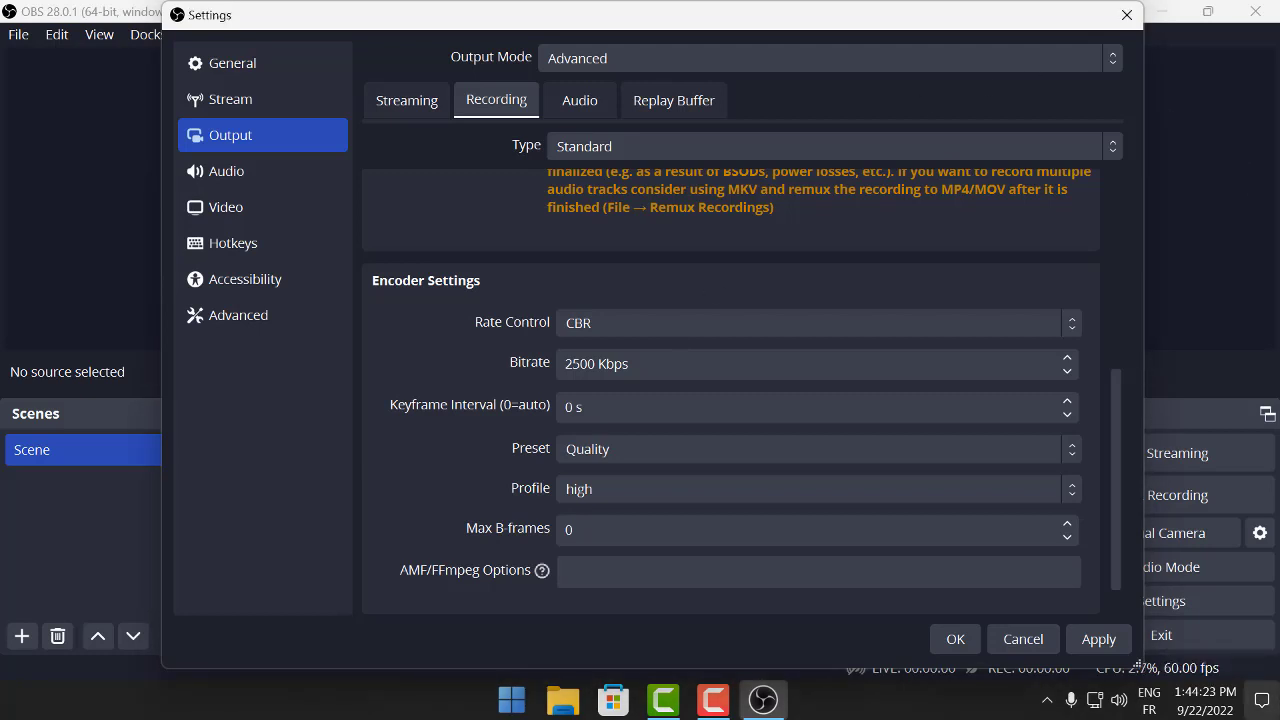
left_click(507, 700)
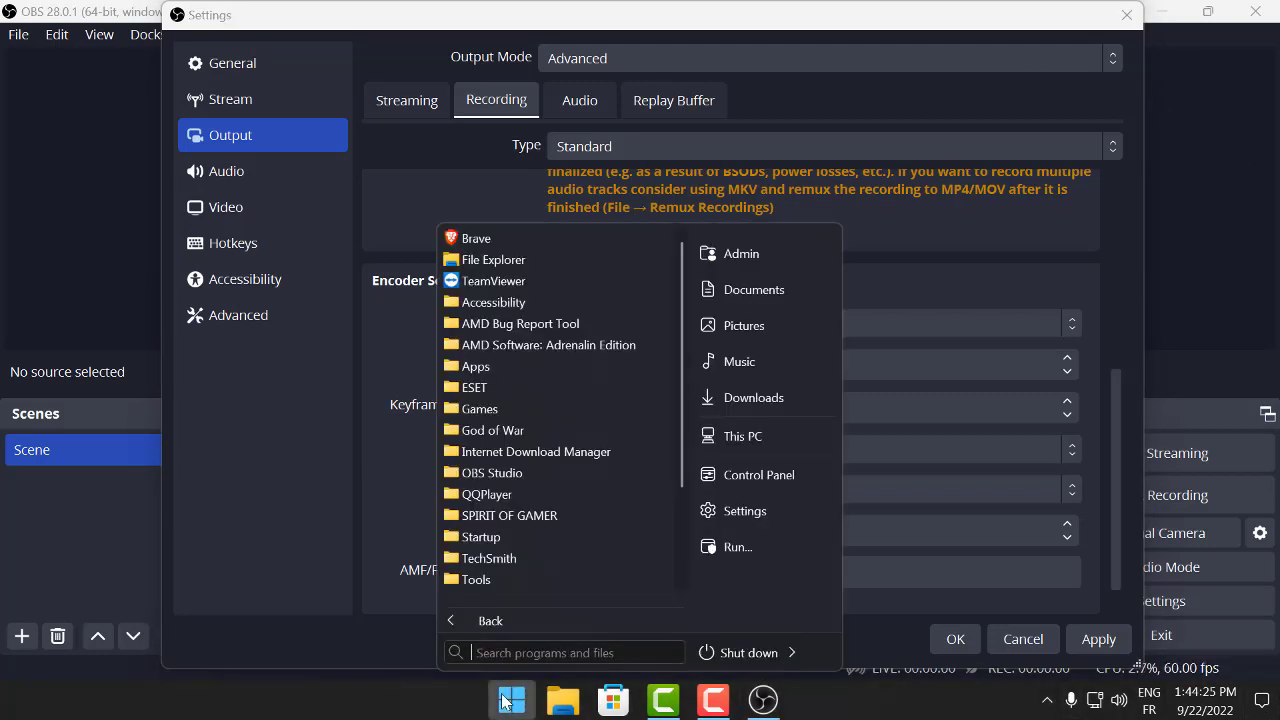
left_click(1190, 700)
left_click(1050, 17)
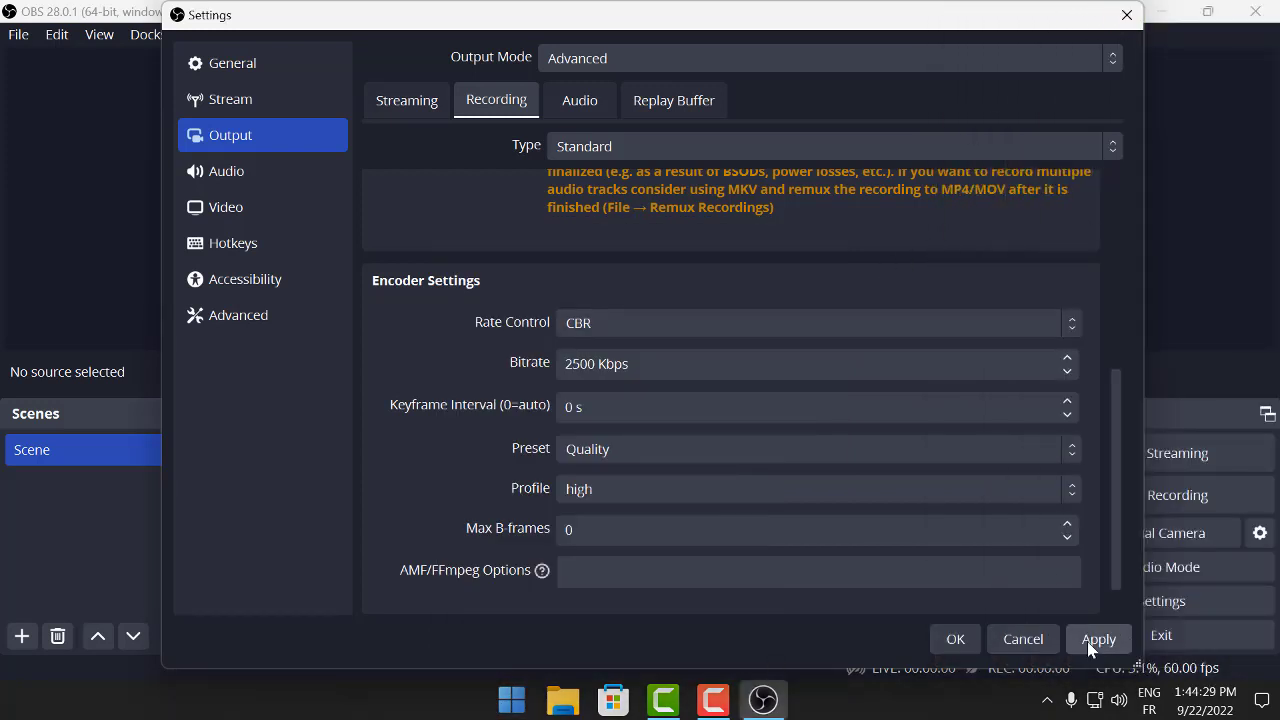
Apply the recording output settings, then close the settings and minimize OBS Studio.
left_click(1095, 641)
left_click(1127, 15)
left_click(1166, 10)
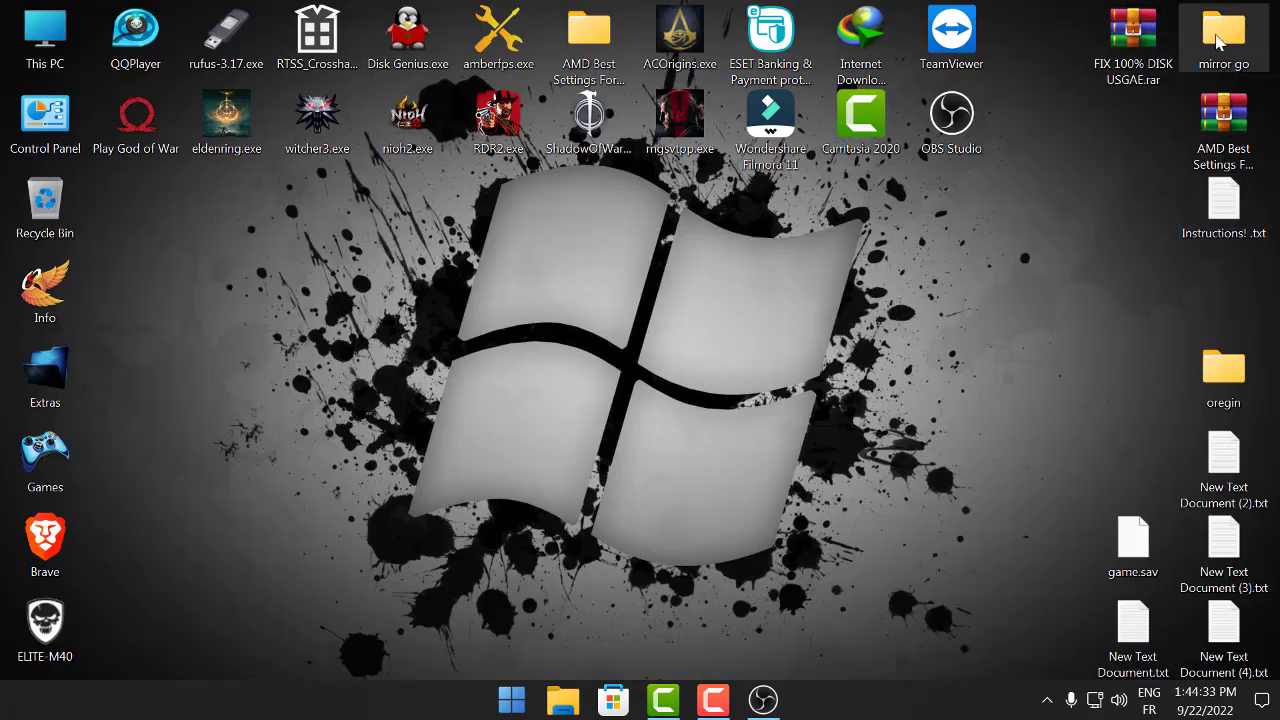
Open the image Screenshot 2022-09-21 181635.png from the Pictures folder in File Explorer to read the recommended video bitrates.
double_click(1219, 40)
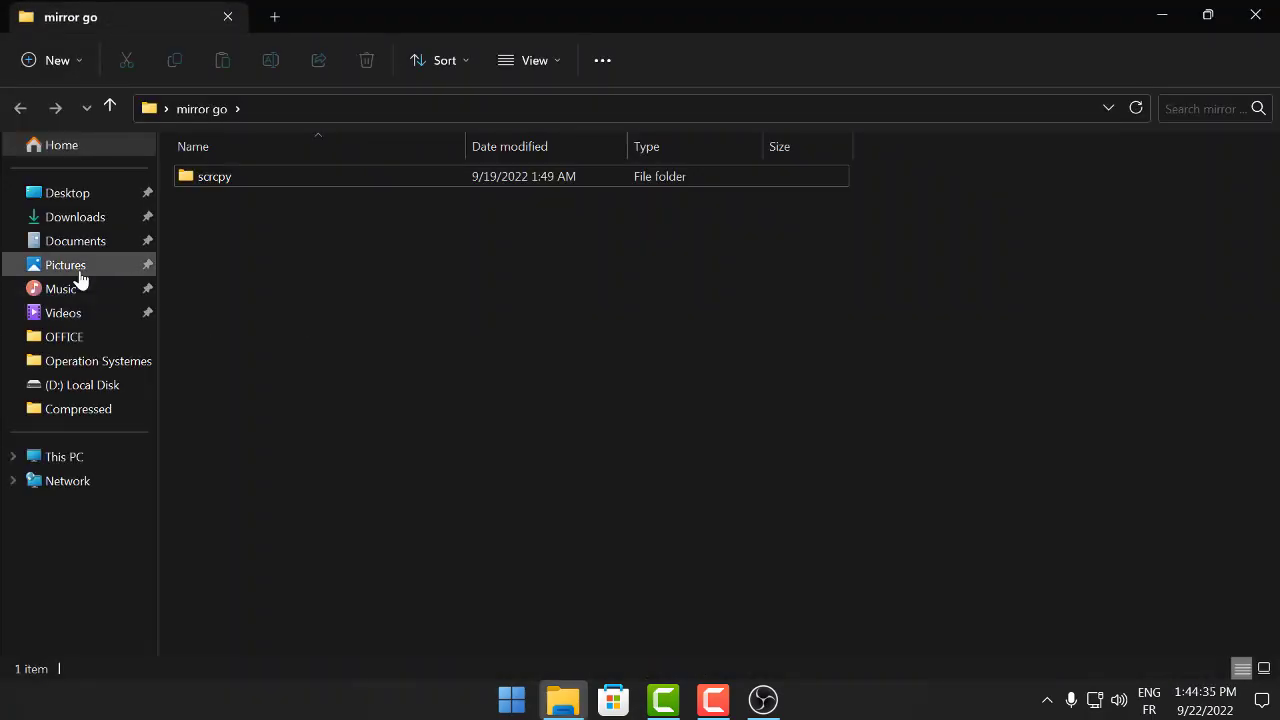
left_click(85, 272)
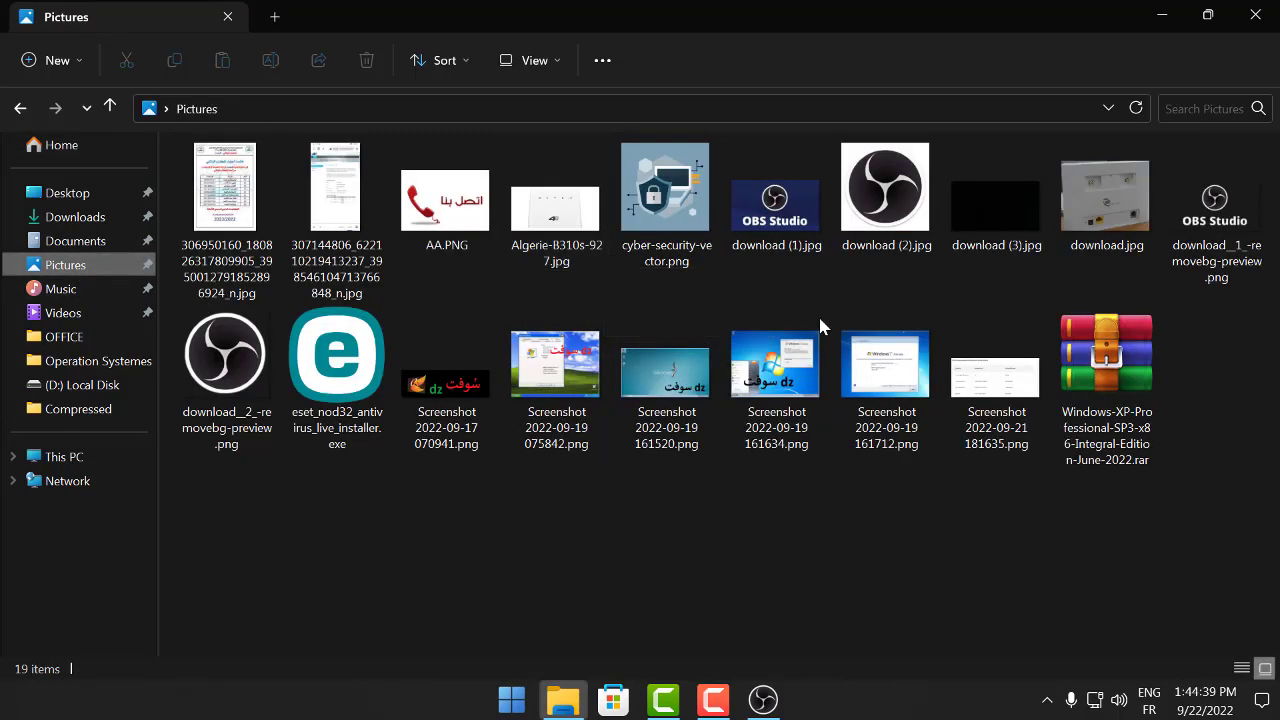
left_click(1013, 396)
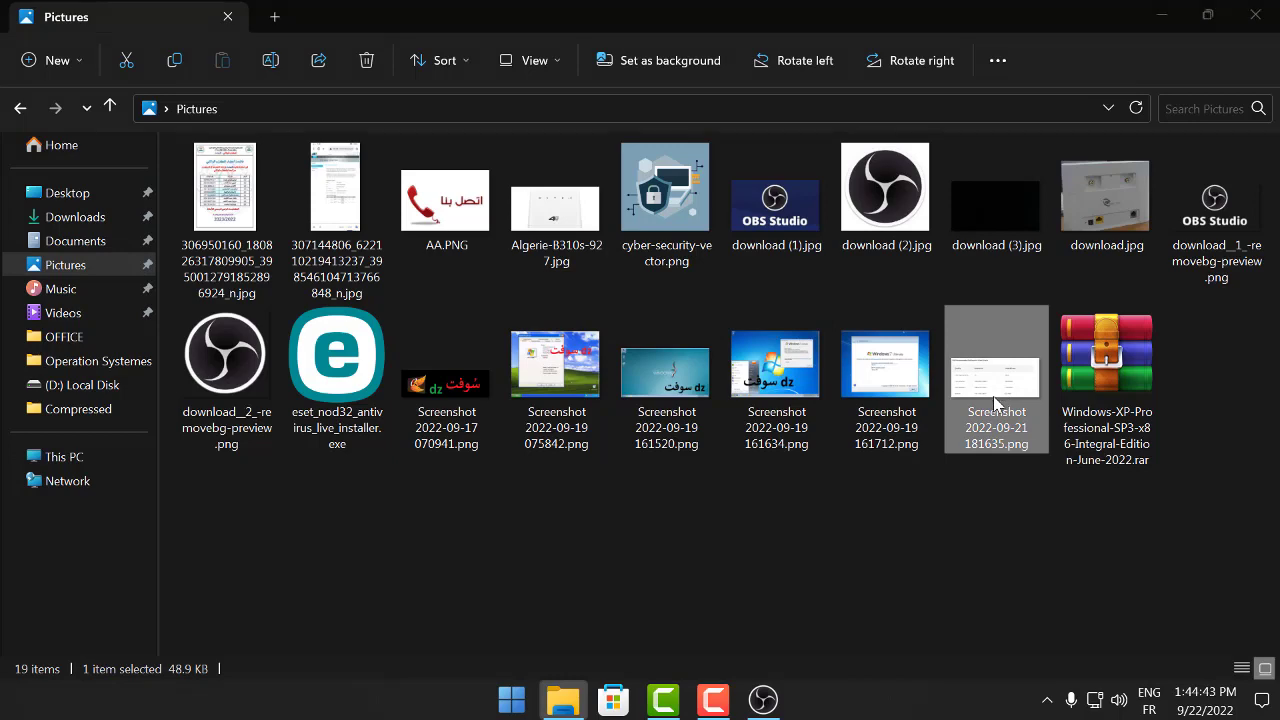
double_click(993, 396)
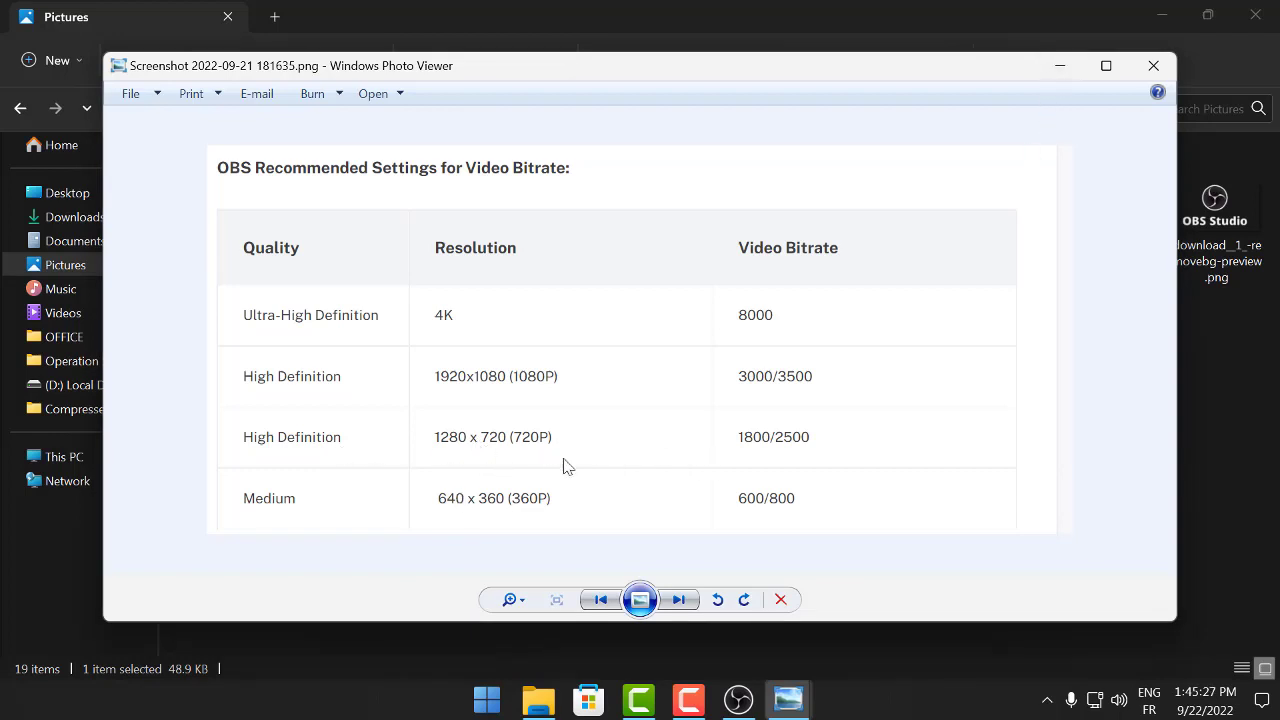
Switch back to OBS Studio and bring up the encoder settings of the recording output.
left_click(1060, 66)
left_click(736, 705)
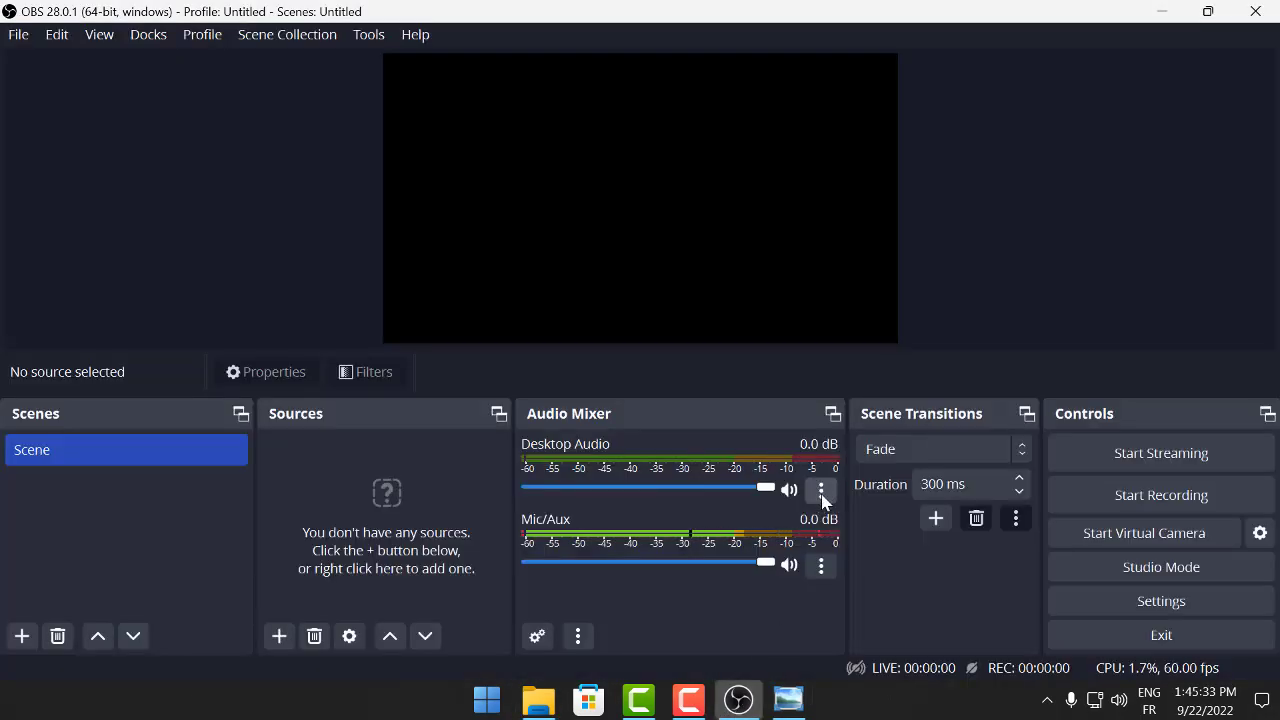
left_click(1133, 604)
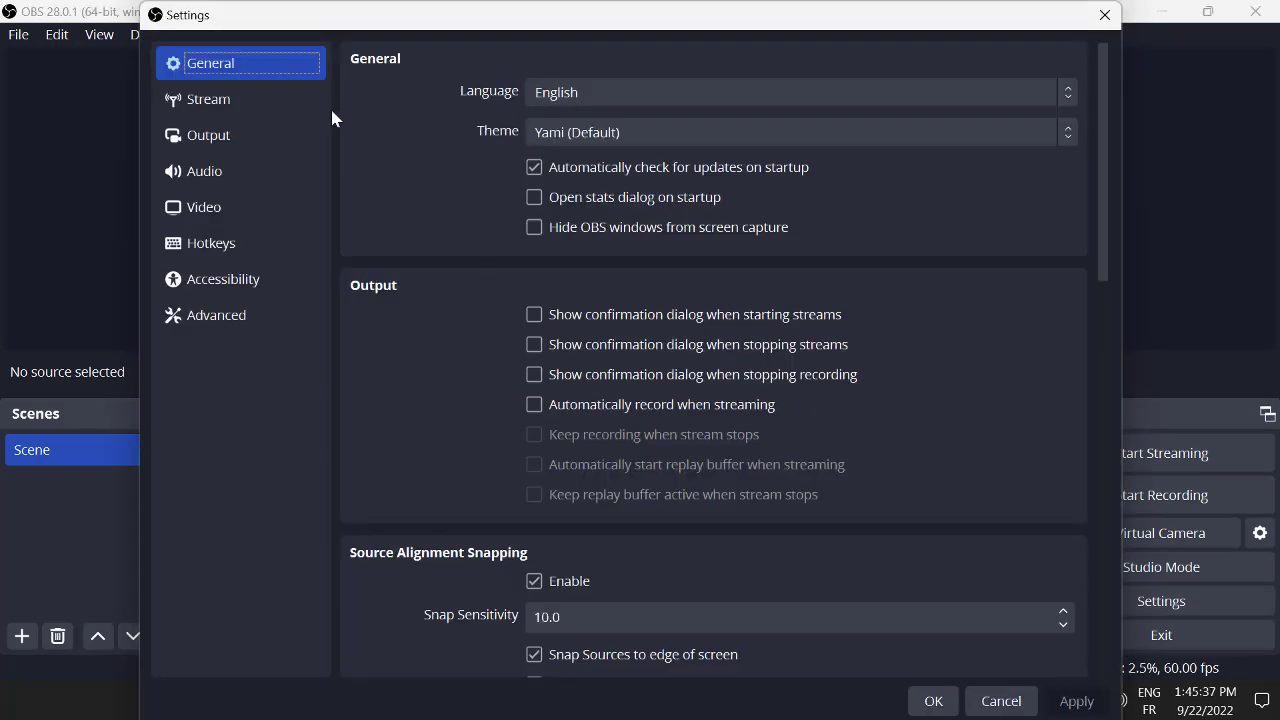
left_click(225, 137)
left_click(482, 96)
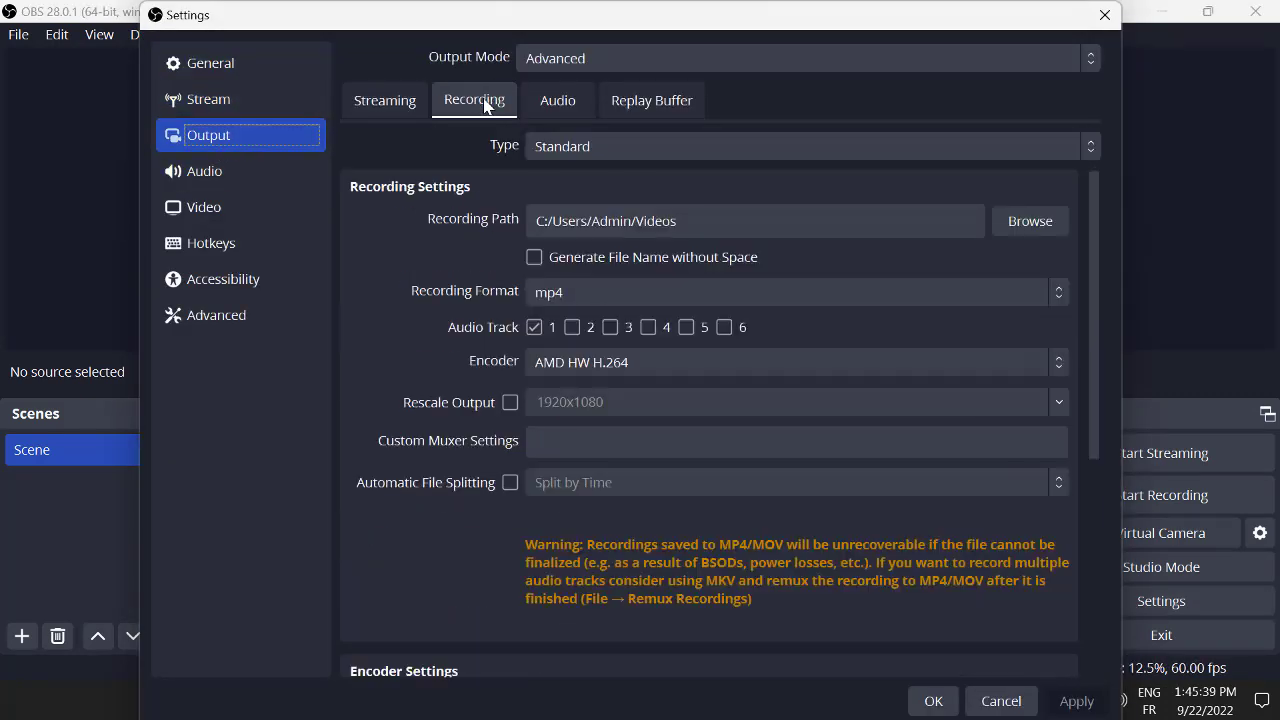
scroll(1086, 478, "down", 4)
scroll(1086, 506, "down", 1)
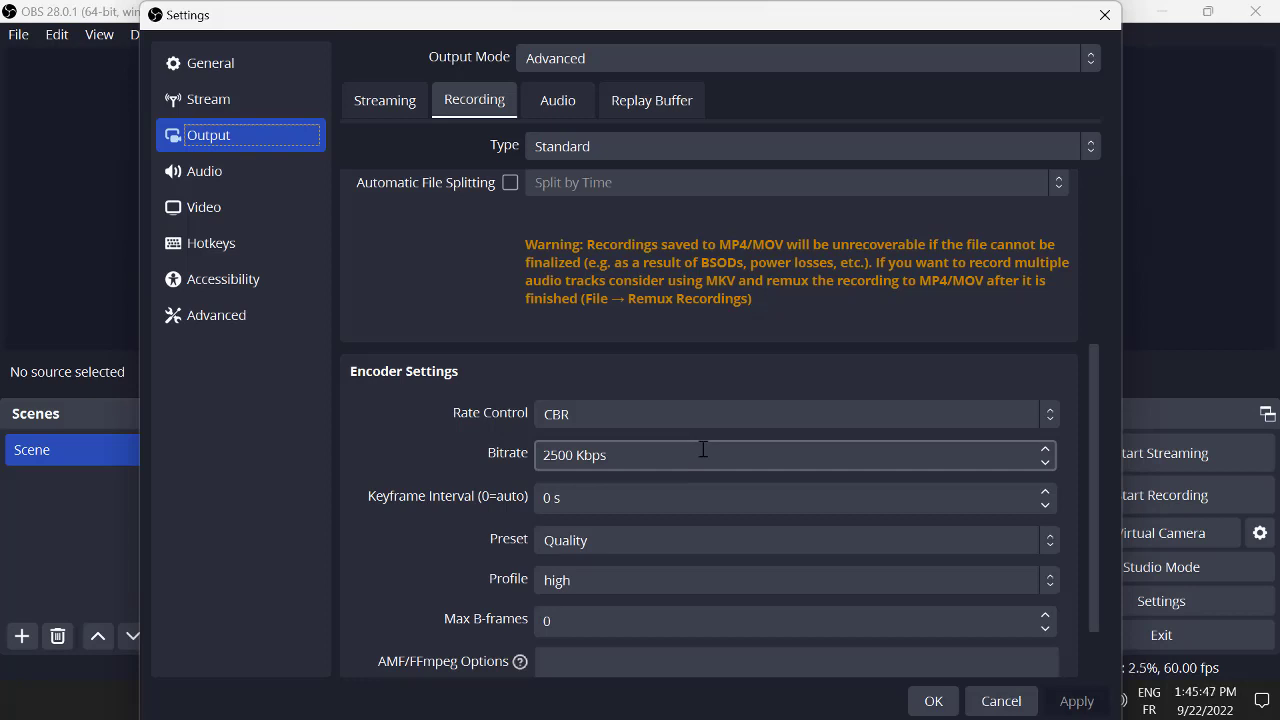
Set the recording encoder's bitrate to 3500 Kbps and apply the change.
left_click(651, 455)
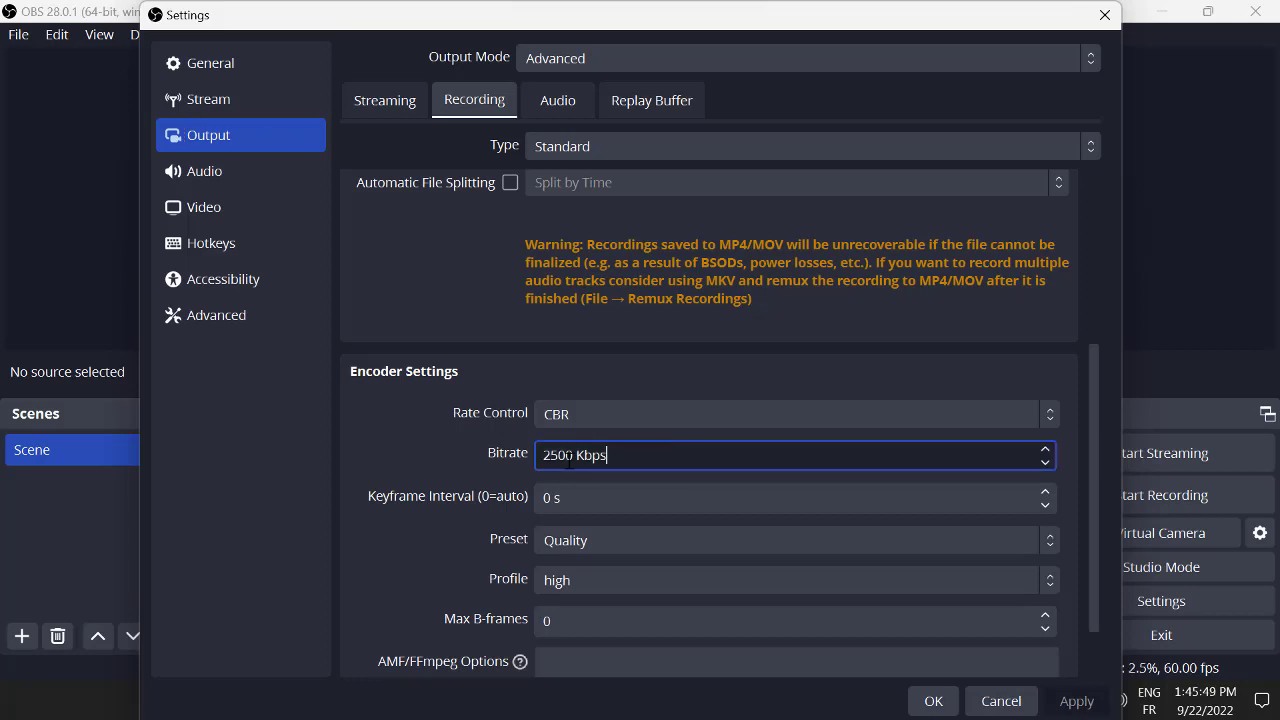
double_click(567, 457)
type("3500")
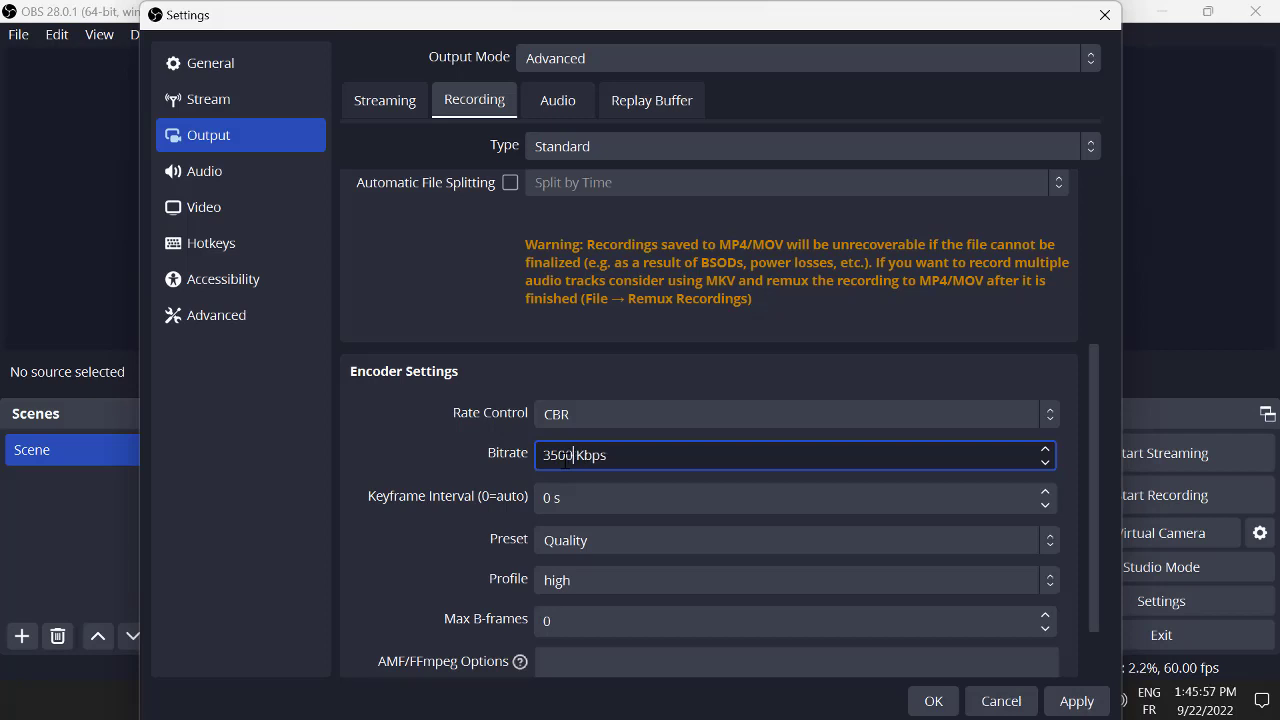
left_click(1086, 703)
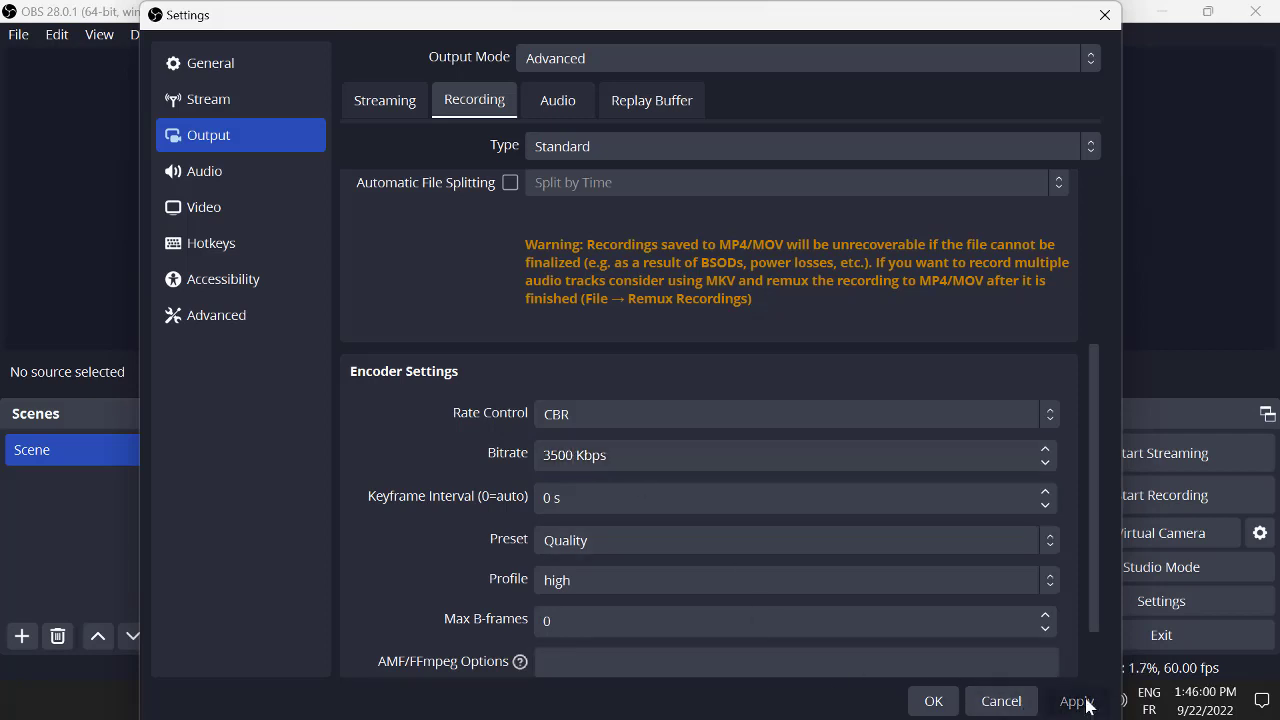
Try the CQP rate control, inspect its CQ level, and switch the rate control back to CBR.
left_click(693, 416)
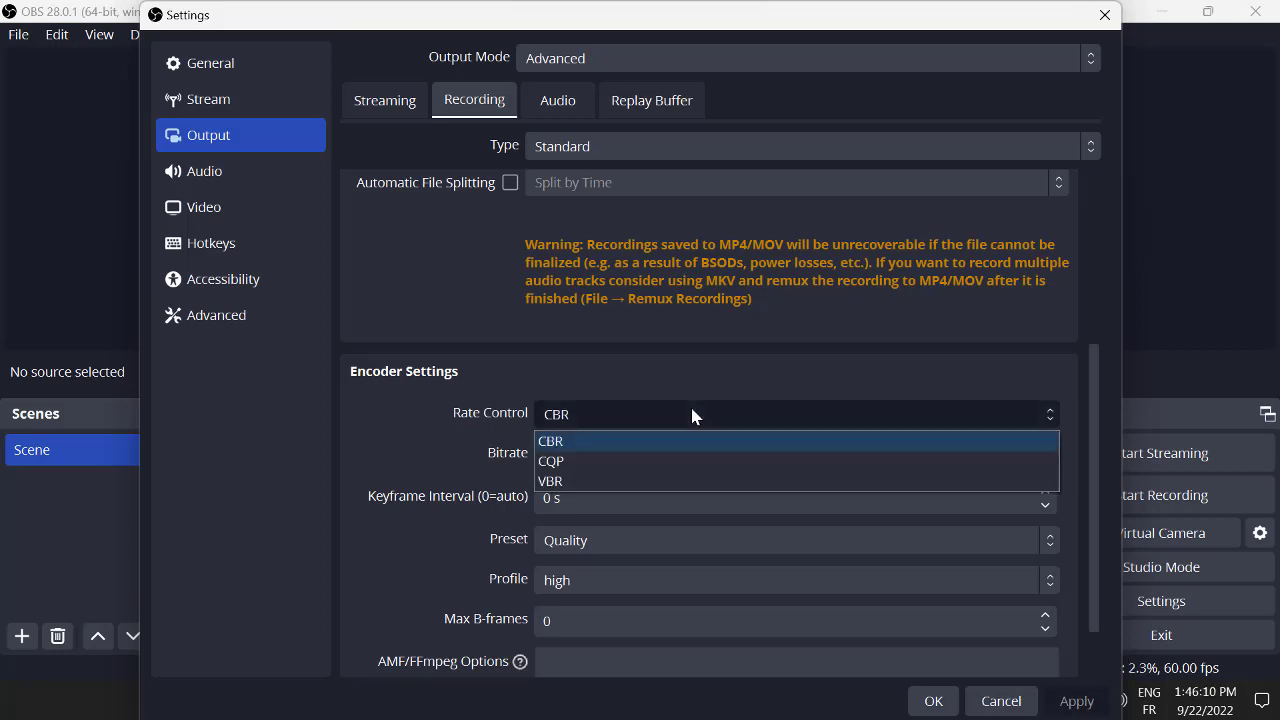
left_click(671, 460)
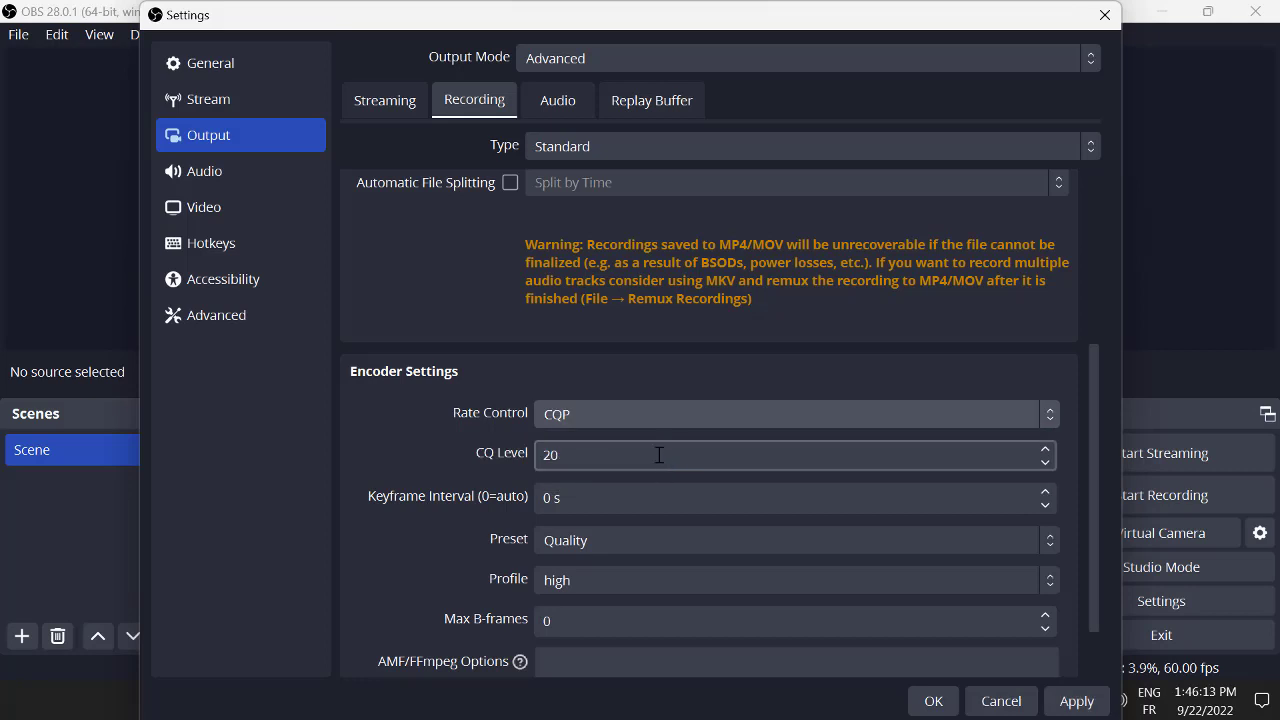
double_click(659, 455)
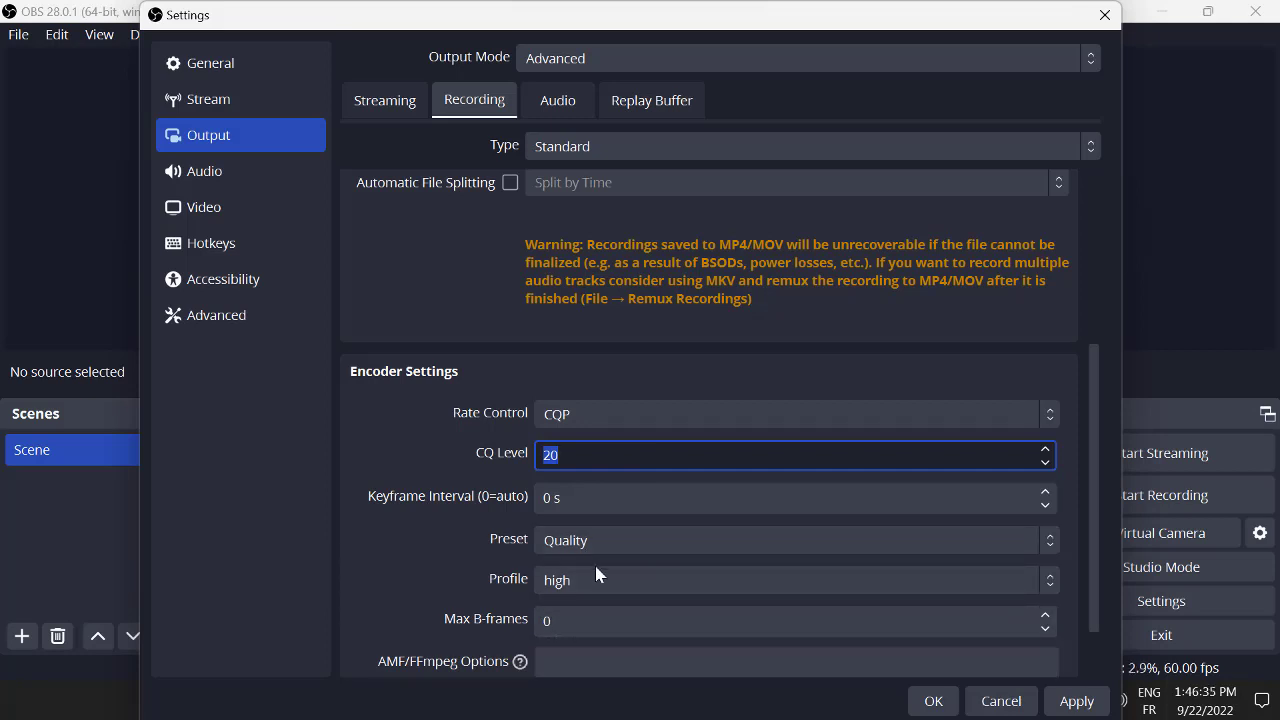
left_click(585, 424)
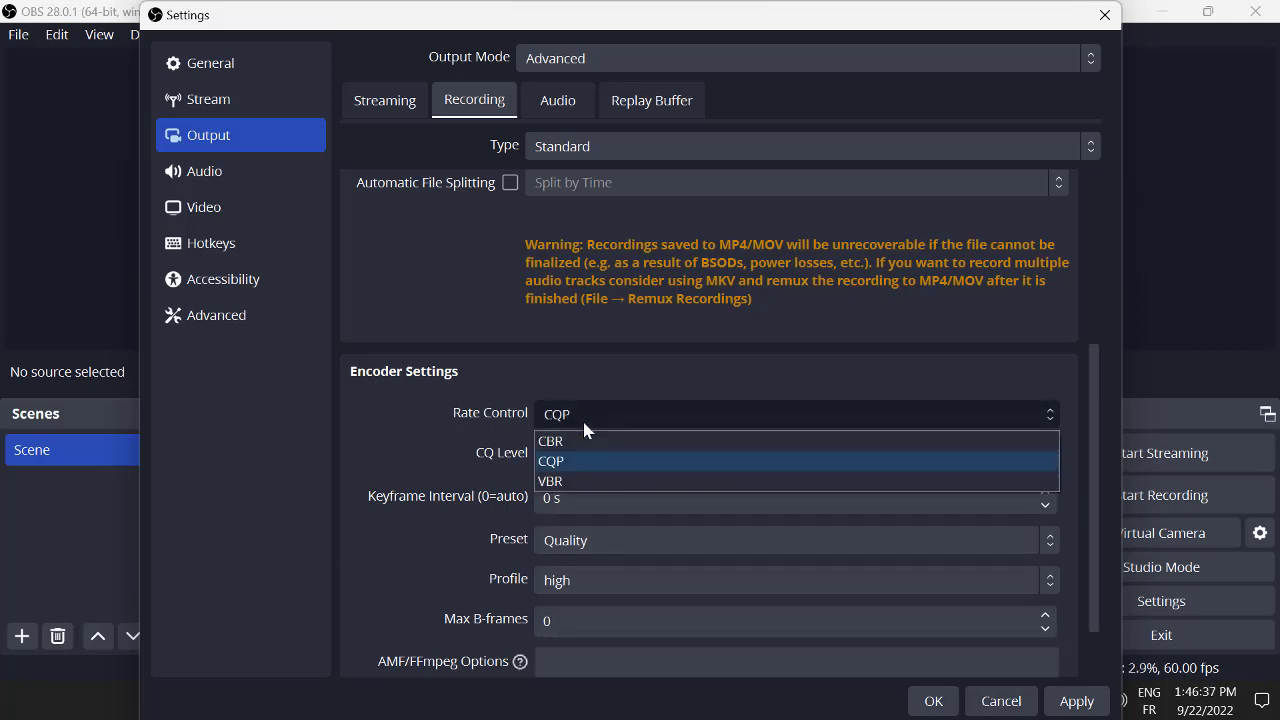
left_click(582, 440)
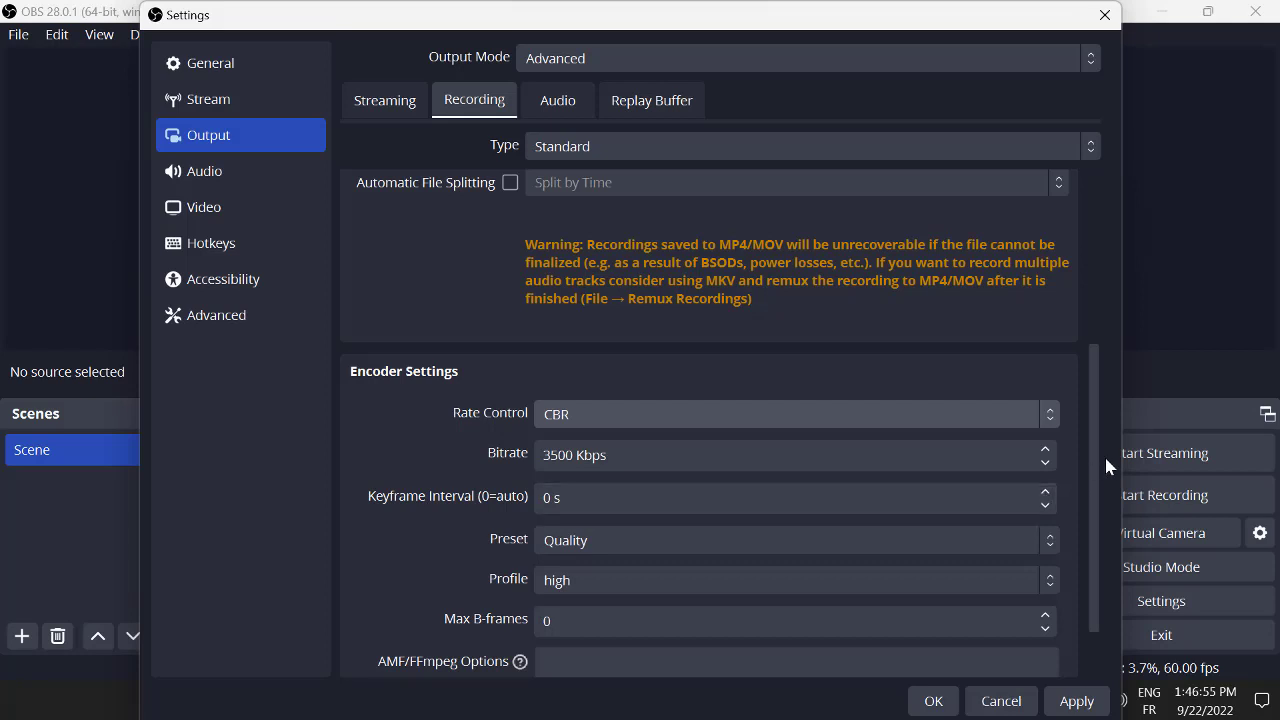
Check the recording encoder's keyframe interval and apply the encoder settings.
left_click_drag(1097, 460, 1100, 498)
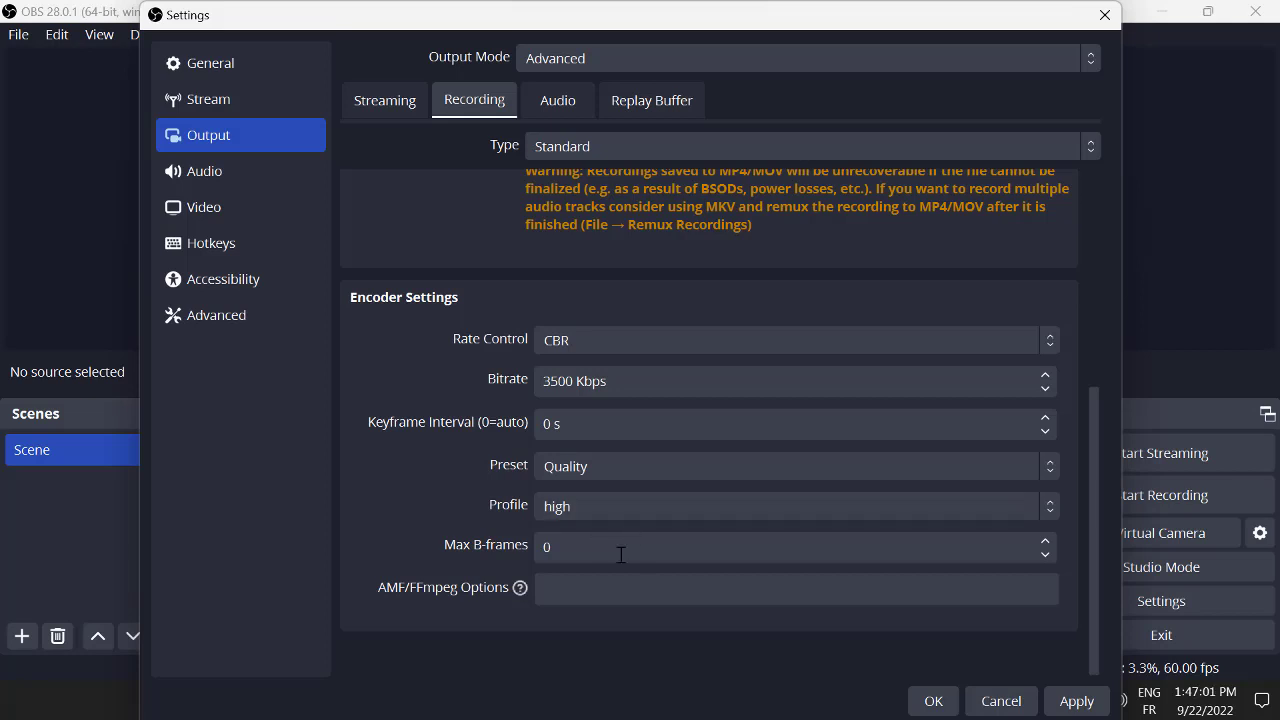
double_click(557, 427)
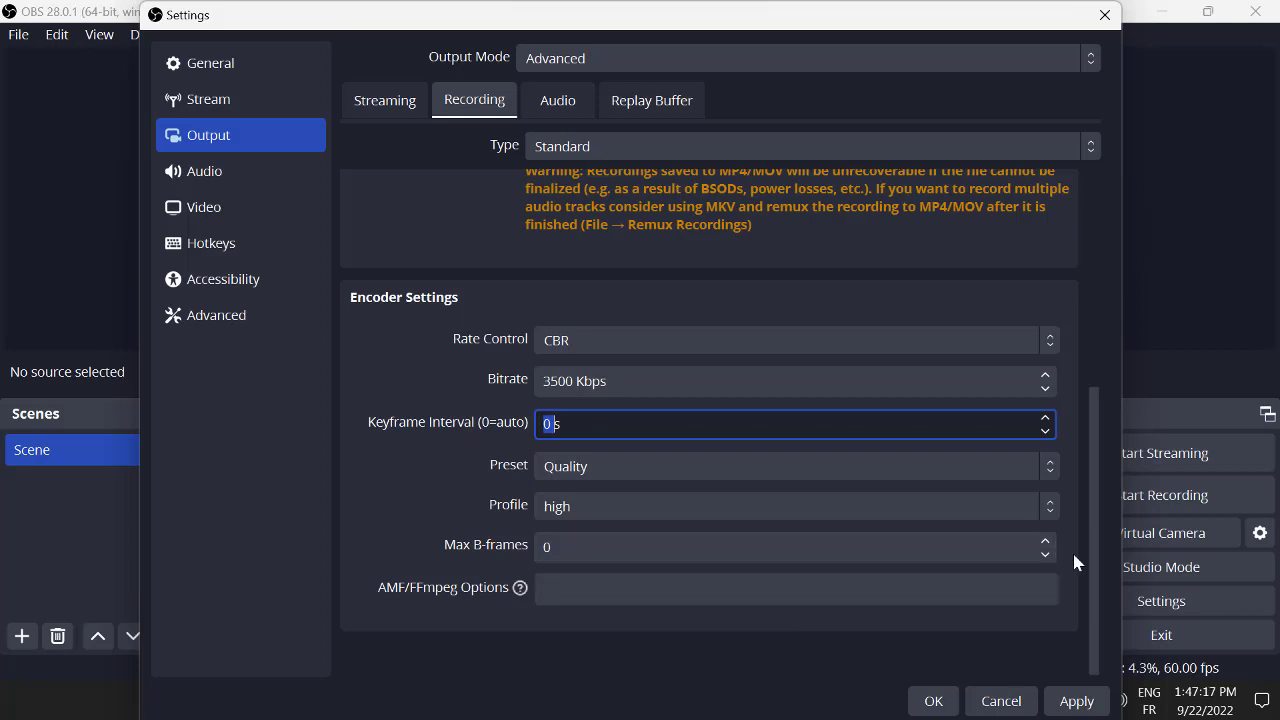
left_click(1076, 700)
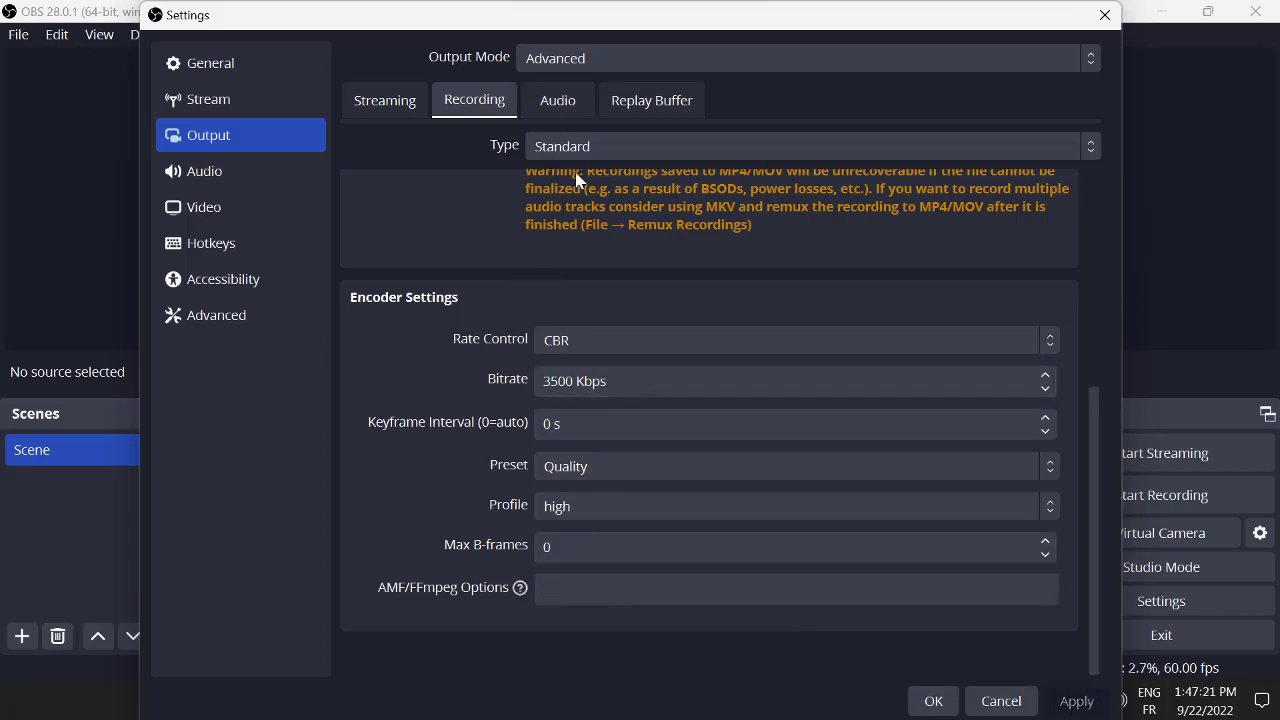
Examine the audio track bitrates of the output and look through the Audio, Video, Hotkeys and Accessibility settings.
left_click(566, 104)
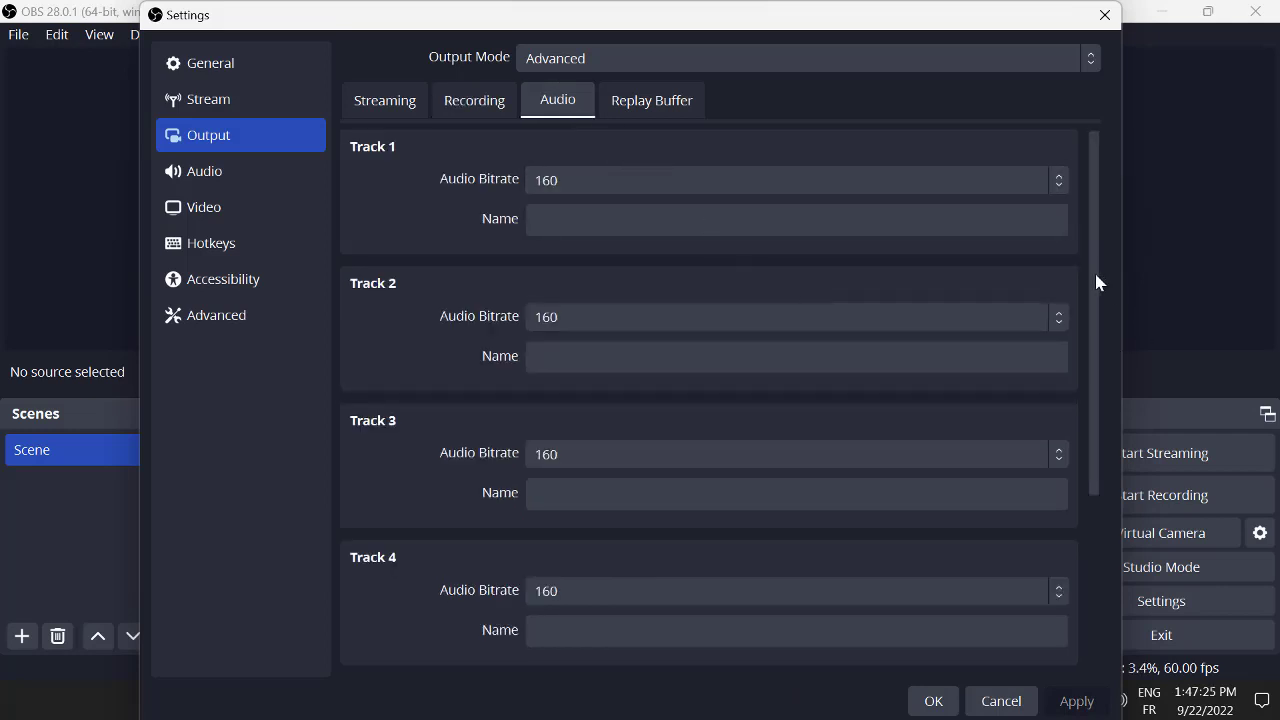
left_click_drag(1097, 283, 1101, 216)
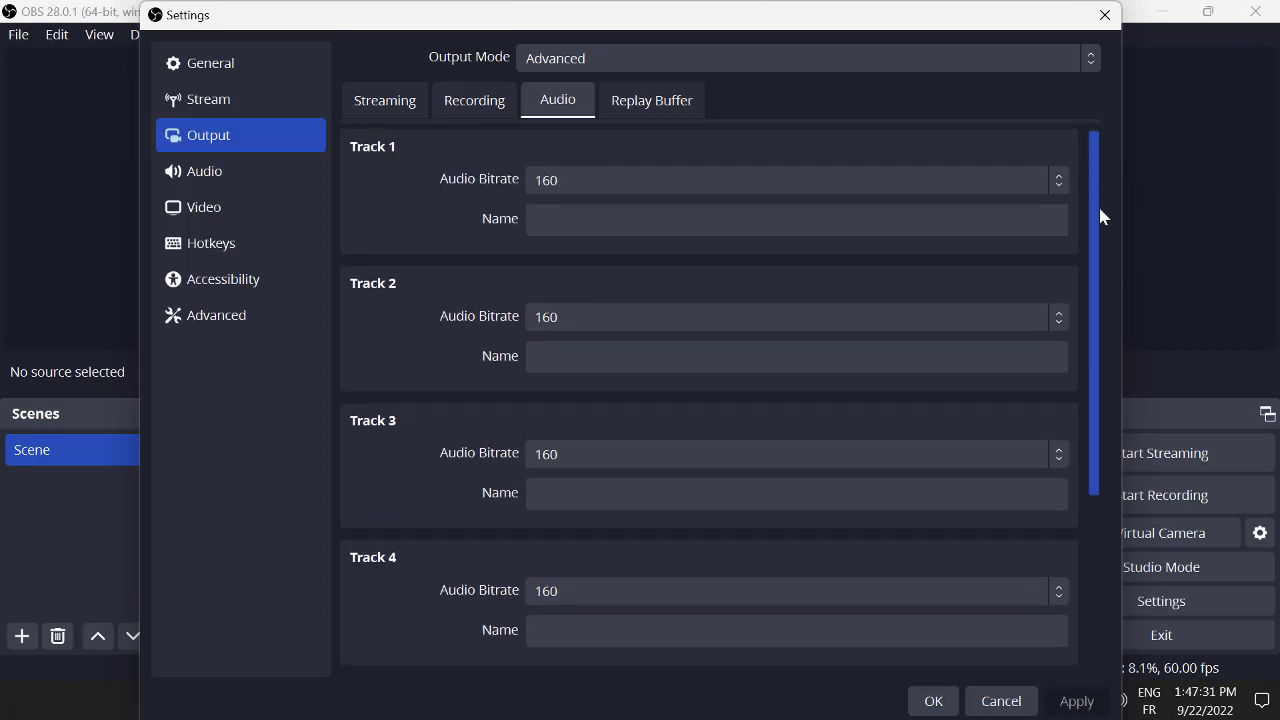
left_click_drag(1101, 216, 1126, 306)
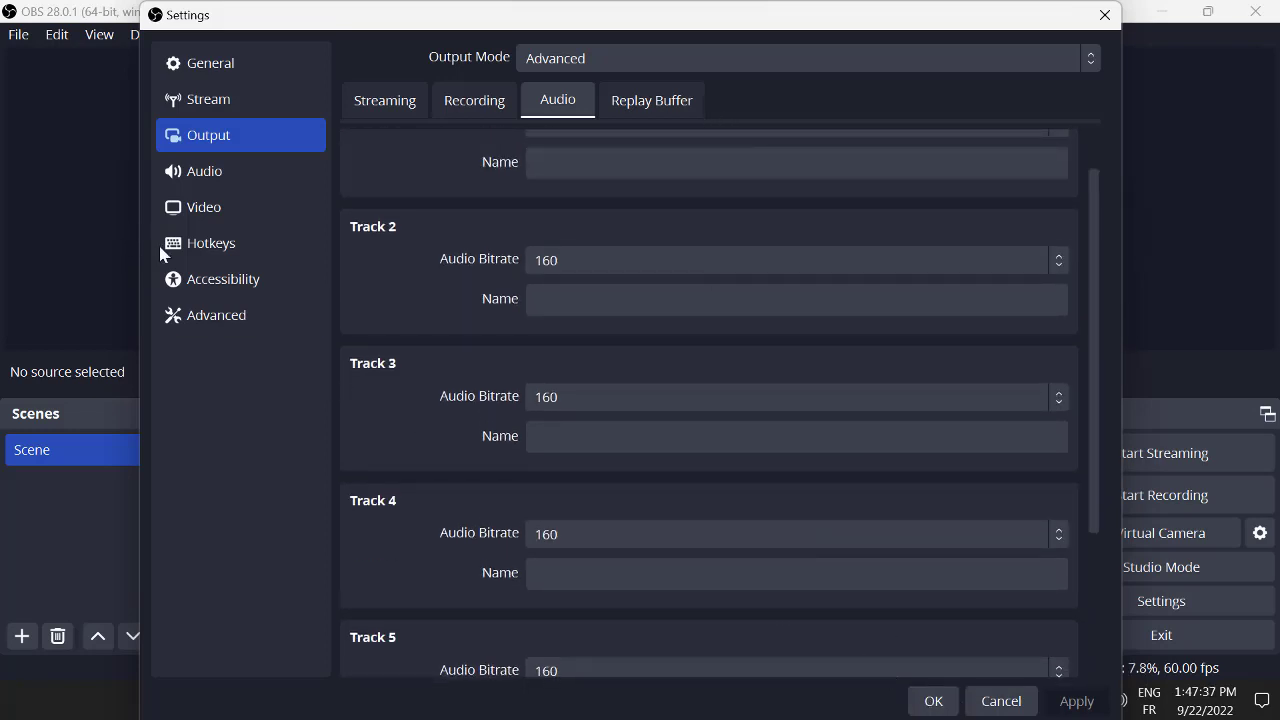
left_click(221, 174)
left_click(228, 214)
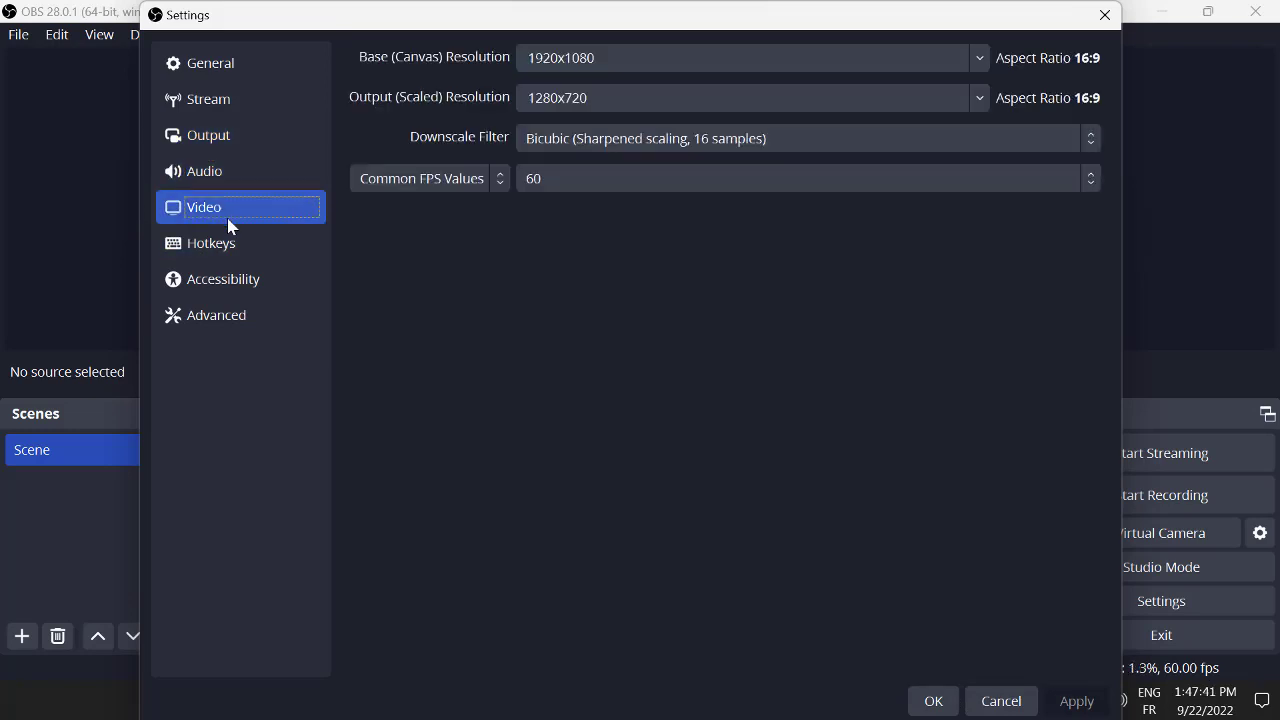
left_click(231, 250)
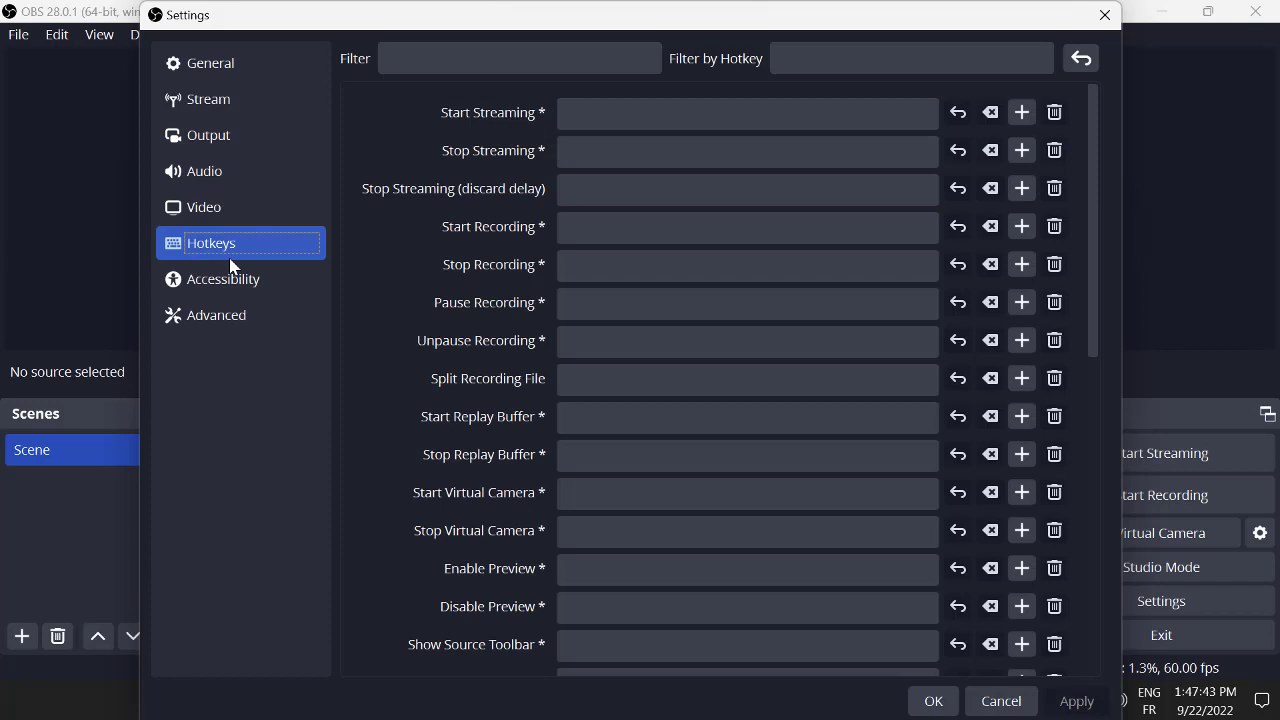
left_click(229, 285)
Set the video color range to Full in the Advanced settings and apply the change.
left_click(234, 316)
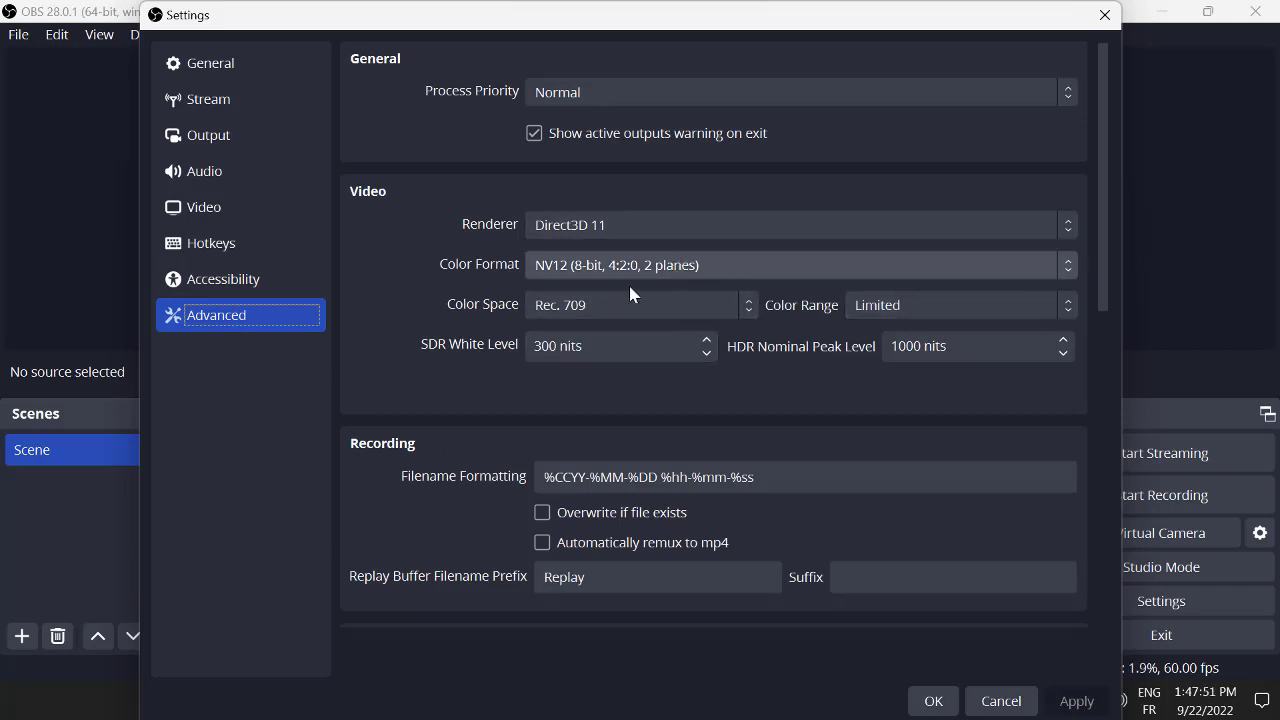
left_click(920, 317)
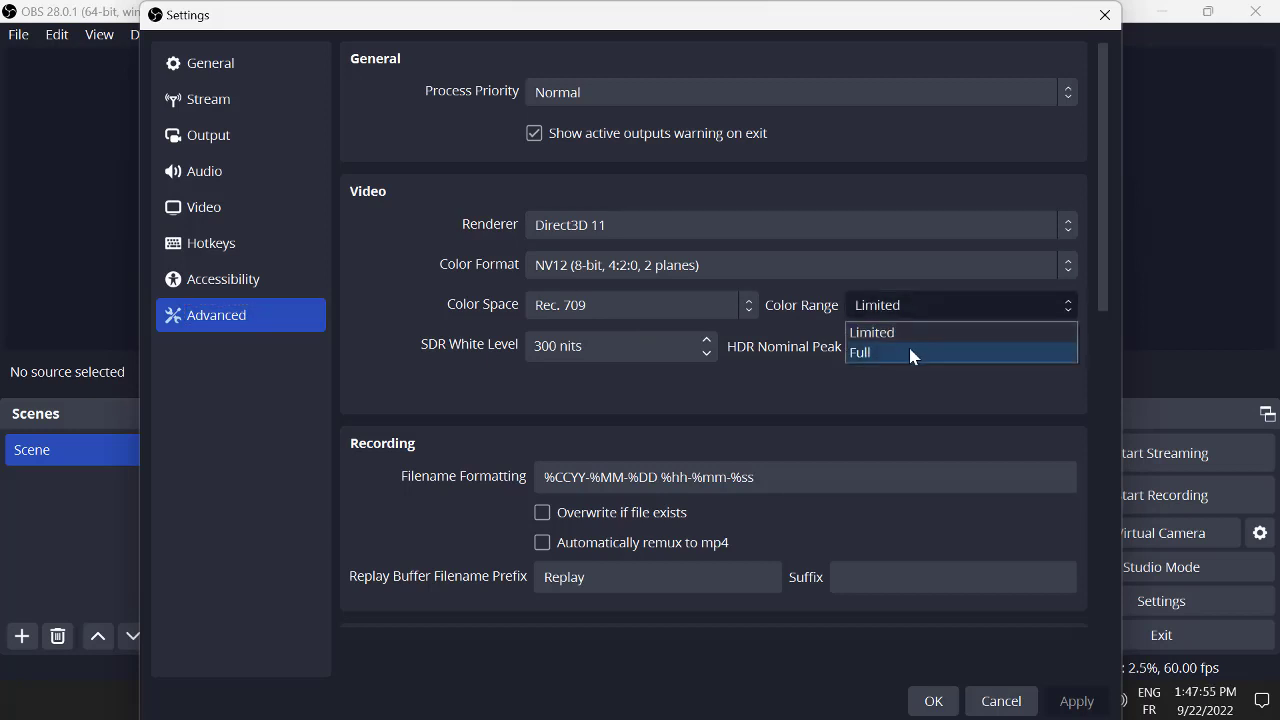
left_click(910, 353)
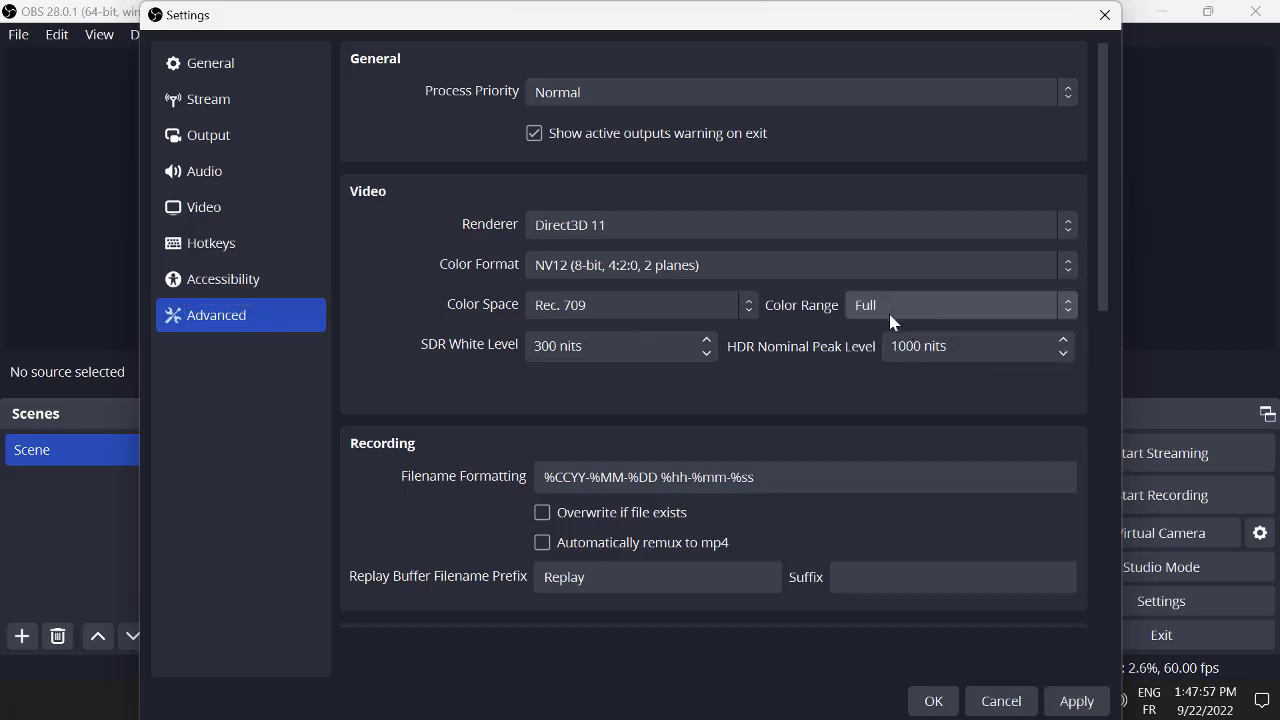
left_click(1072, 699)
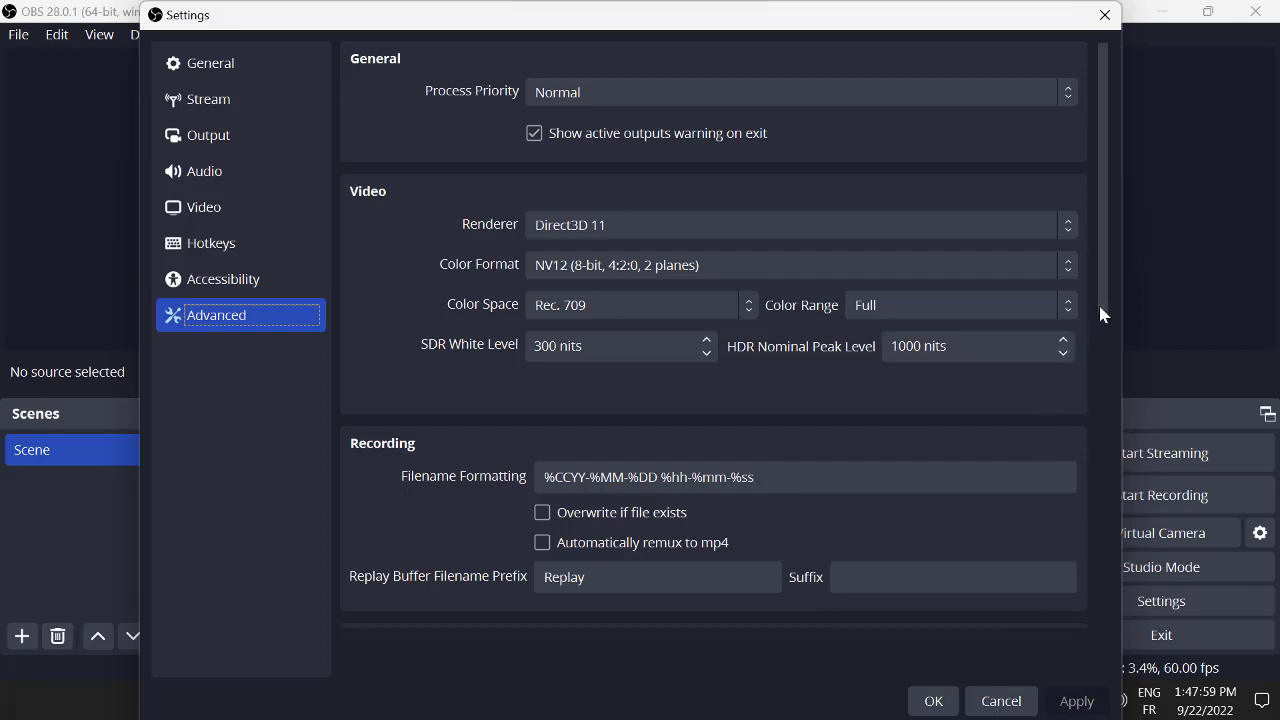
left_click_drag(1100, 310, 1090, 200)
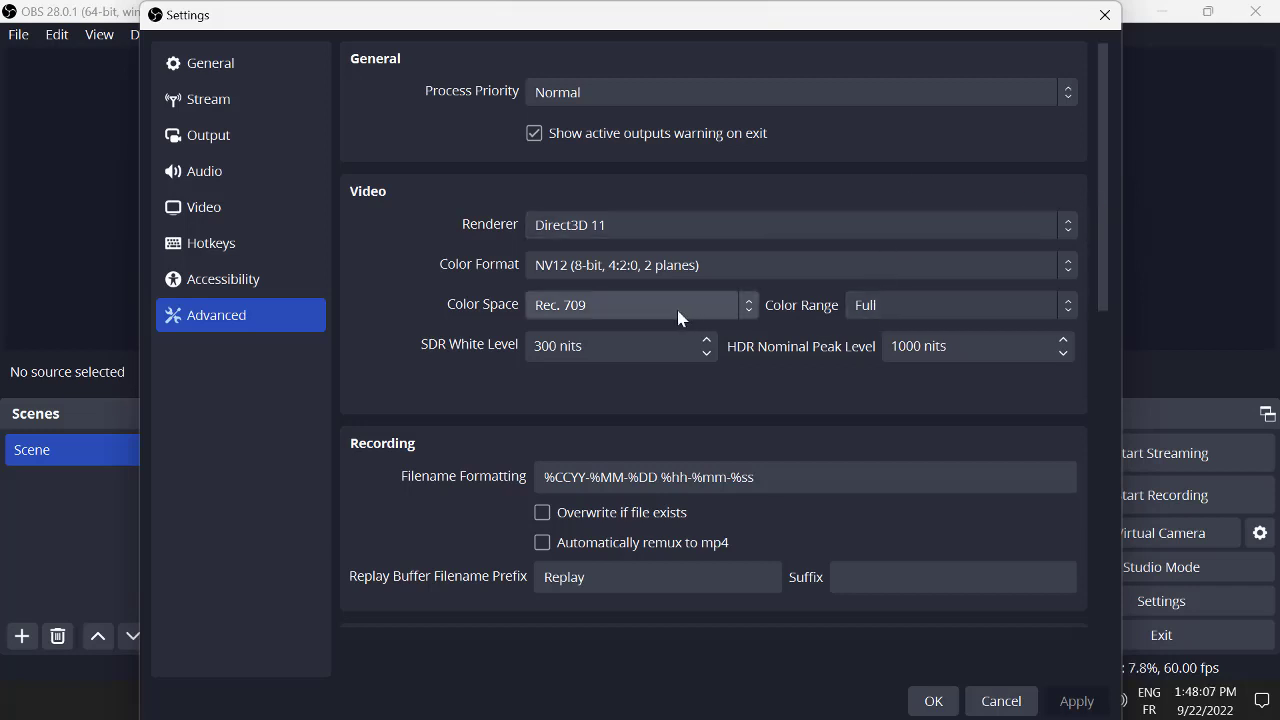
Assign Ctrl+Shift+F9 as the hotkey for Start Recording.
left_click(236, 255)
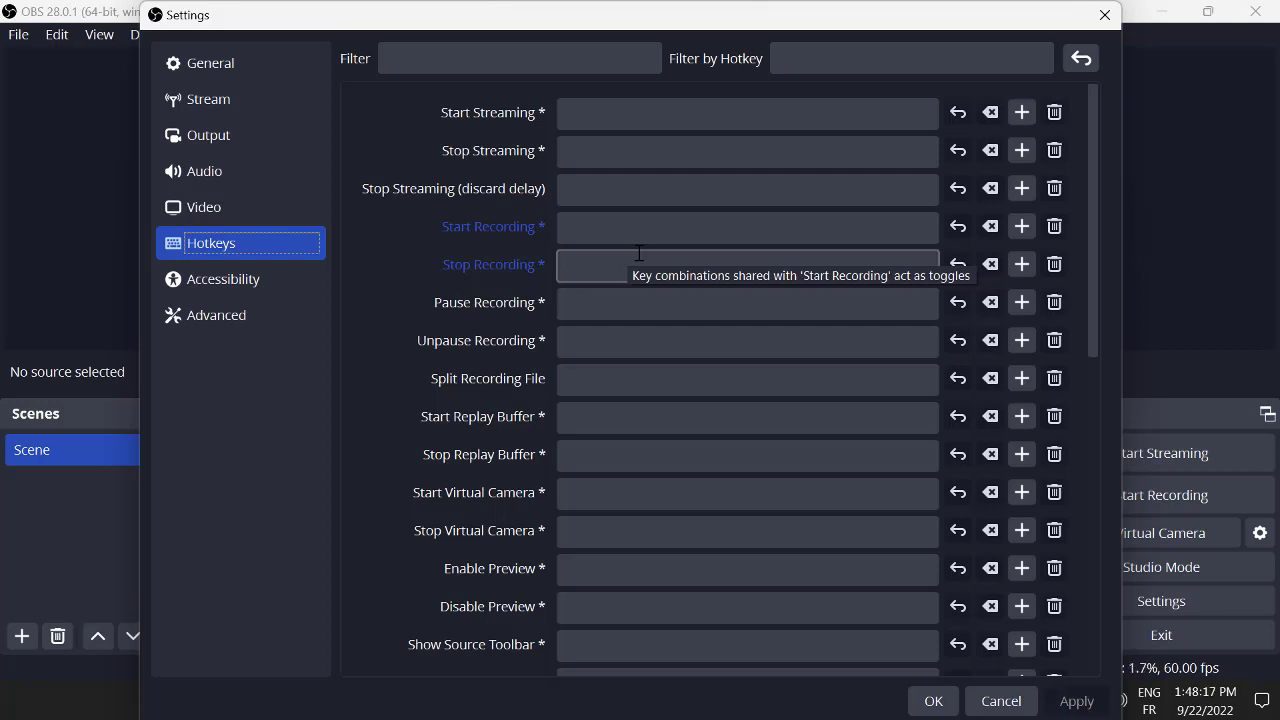
left_click(669, 234)
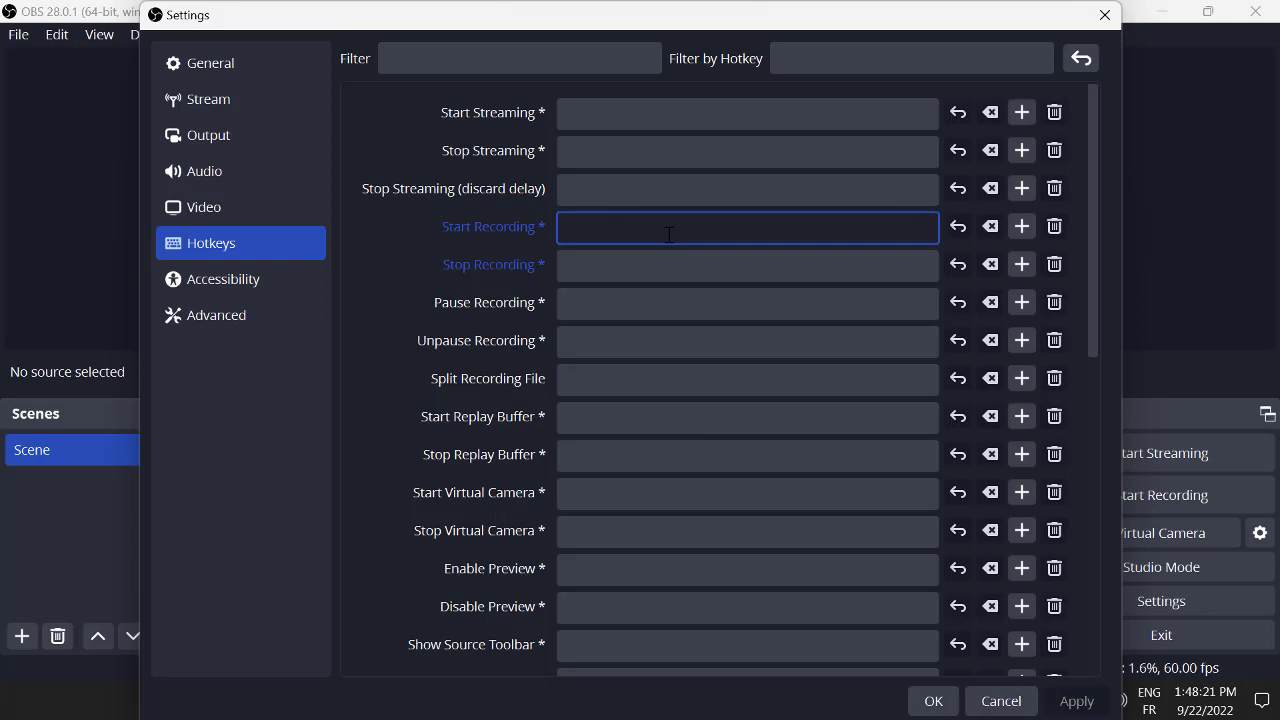
key("ctrl")
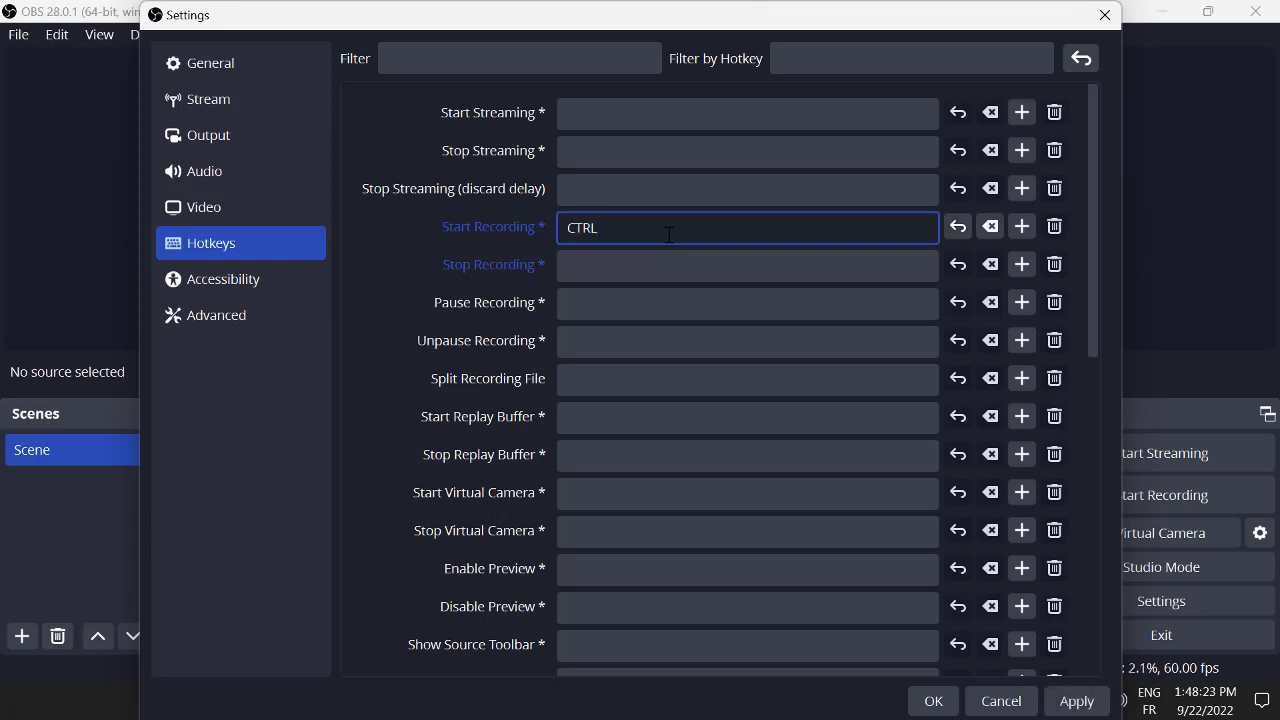
key("shift")
key("ctrl+shift+F9")
Assign Ctrl+Shift+F10 as the hotkey for Stop Recording.
left_click(588, 266)
key("ctrl")
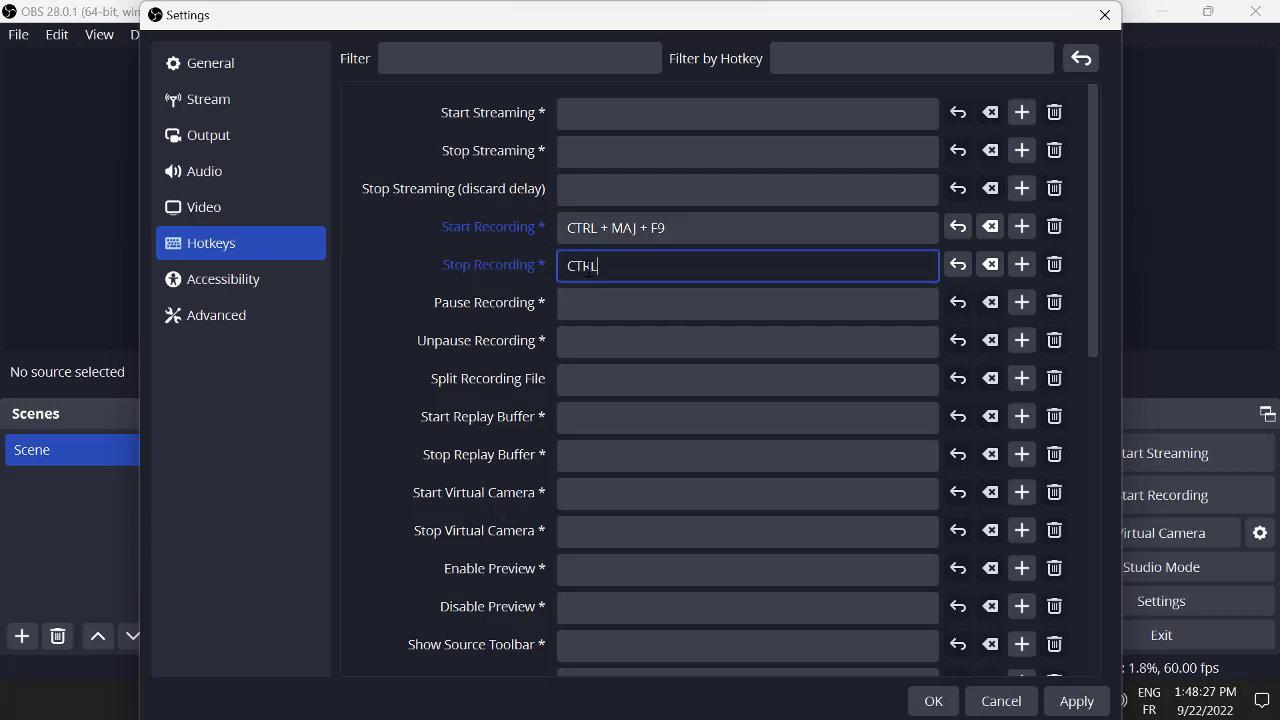
key("shift")
key("ctrl+shift+F10")
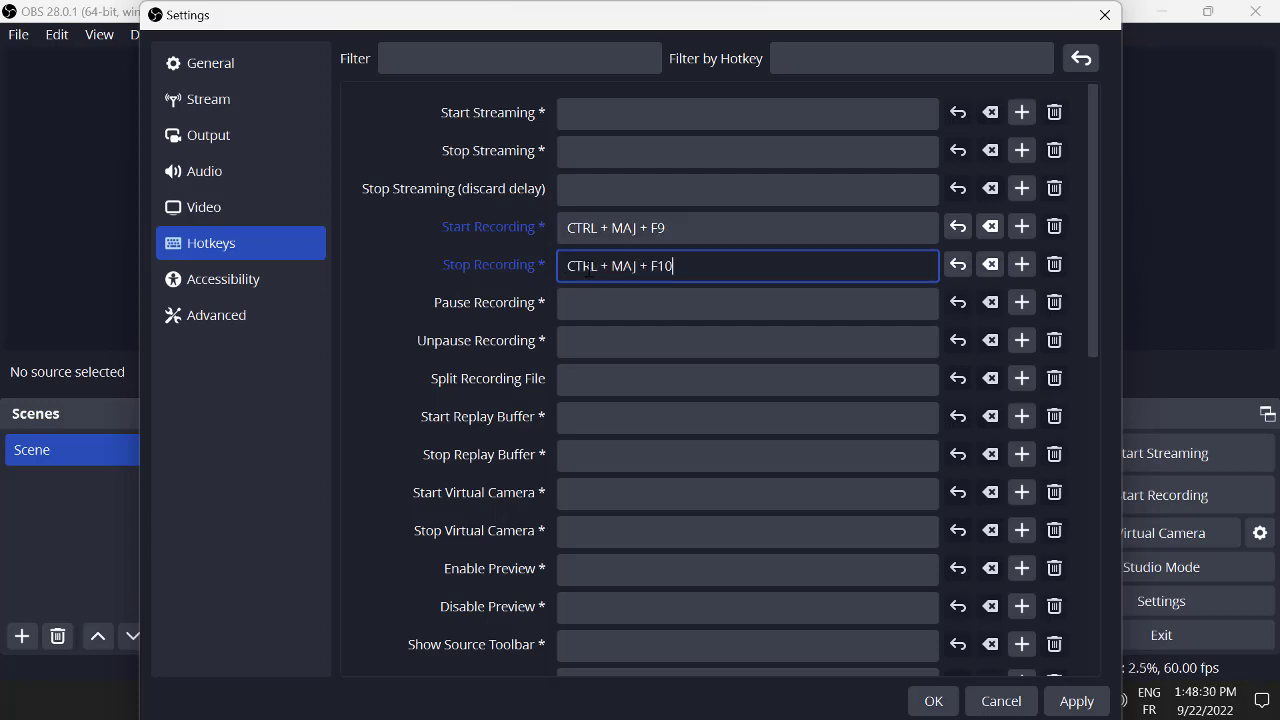
Assign Ctrl+Shift+F11 as the hotkey for Pause Recording, then apply and close the settings.
left_click(599, 308)
key("ctrl")
key("shift")
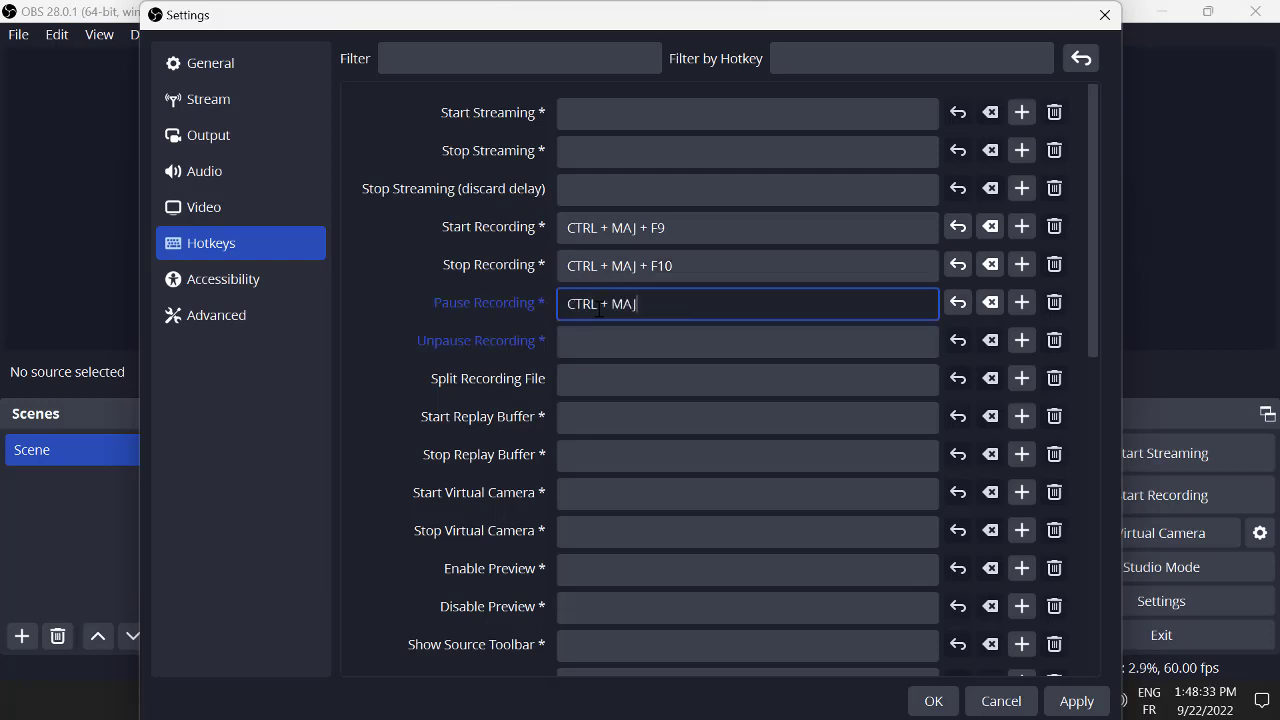
key("ctrl+shift+F11")
left_click(1068, 703)
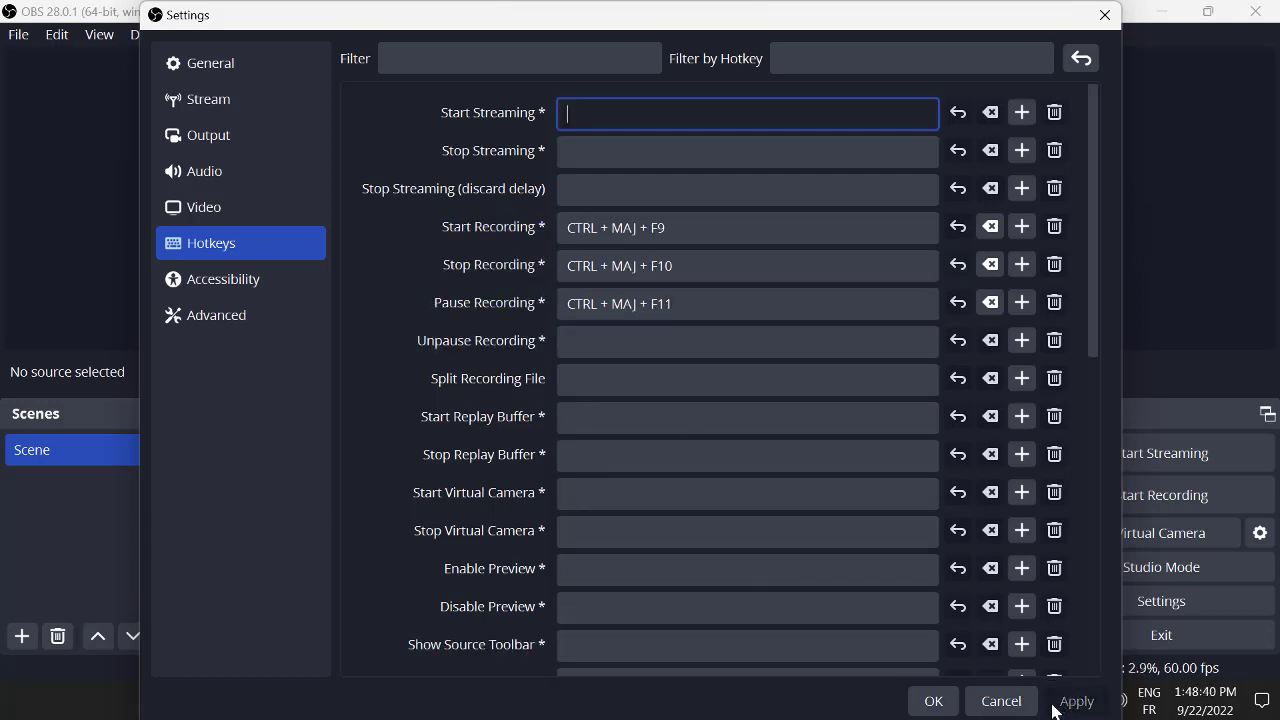
left_click(938, 706)
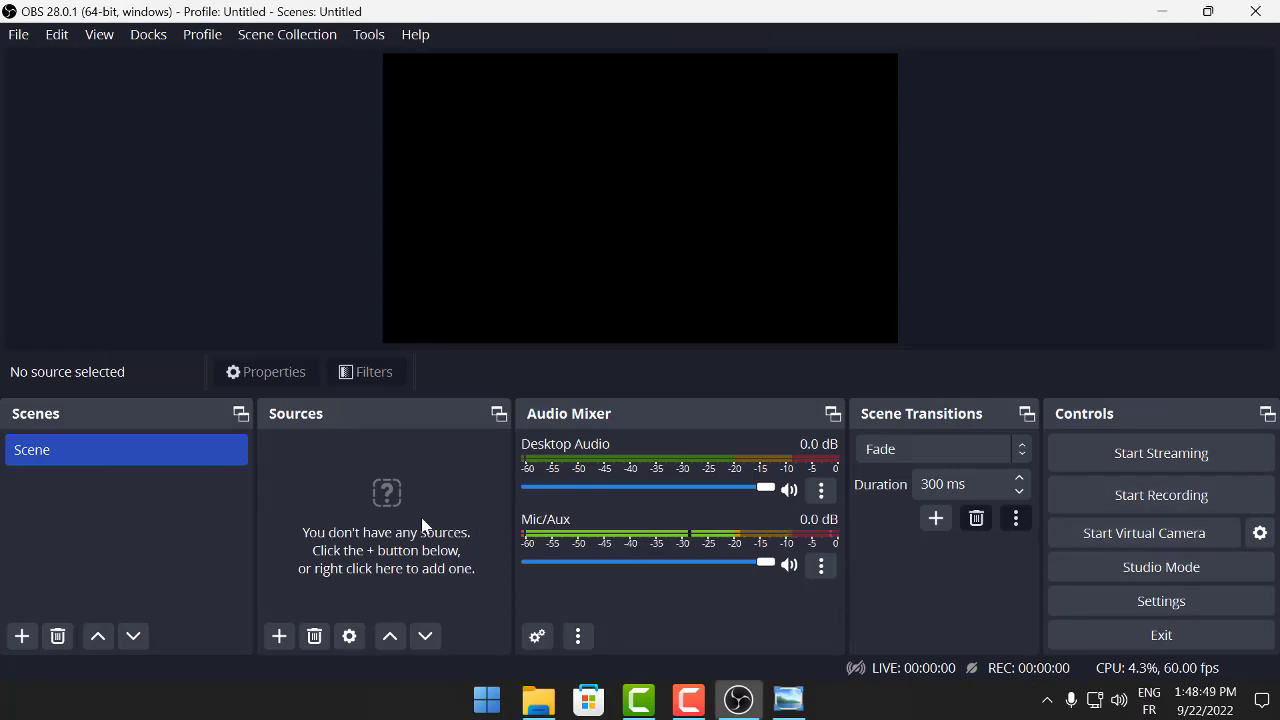
Add a new Display Capture source to the scene, keeping the default name, automatic capture method, Display 1 and cursor capture.
right_click(320, 484)
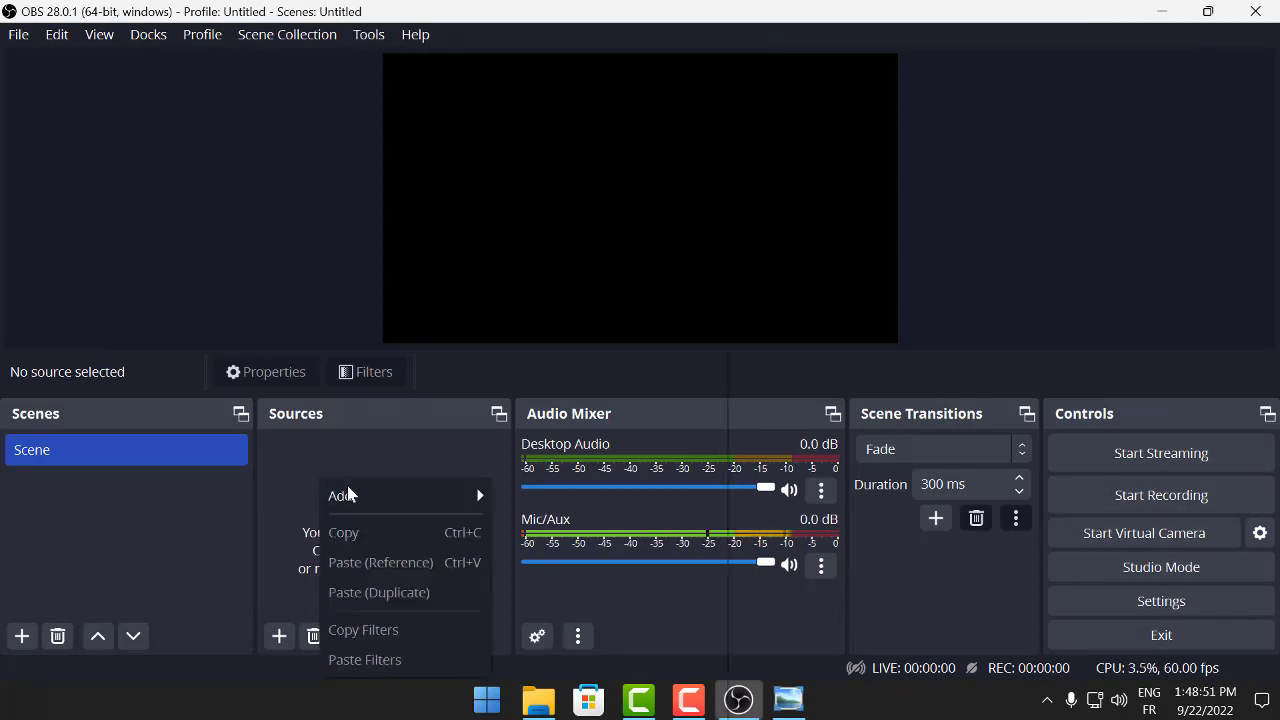
right_click(289, 453)
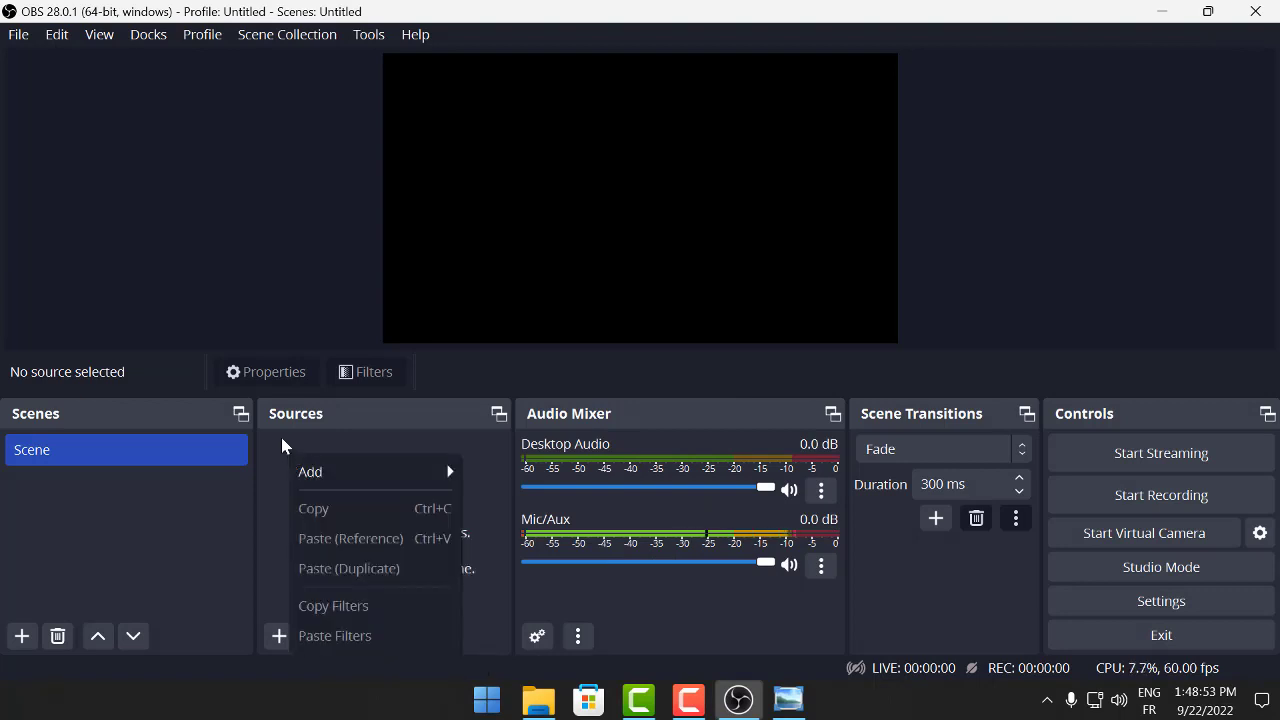
mouse_move(427, 475)
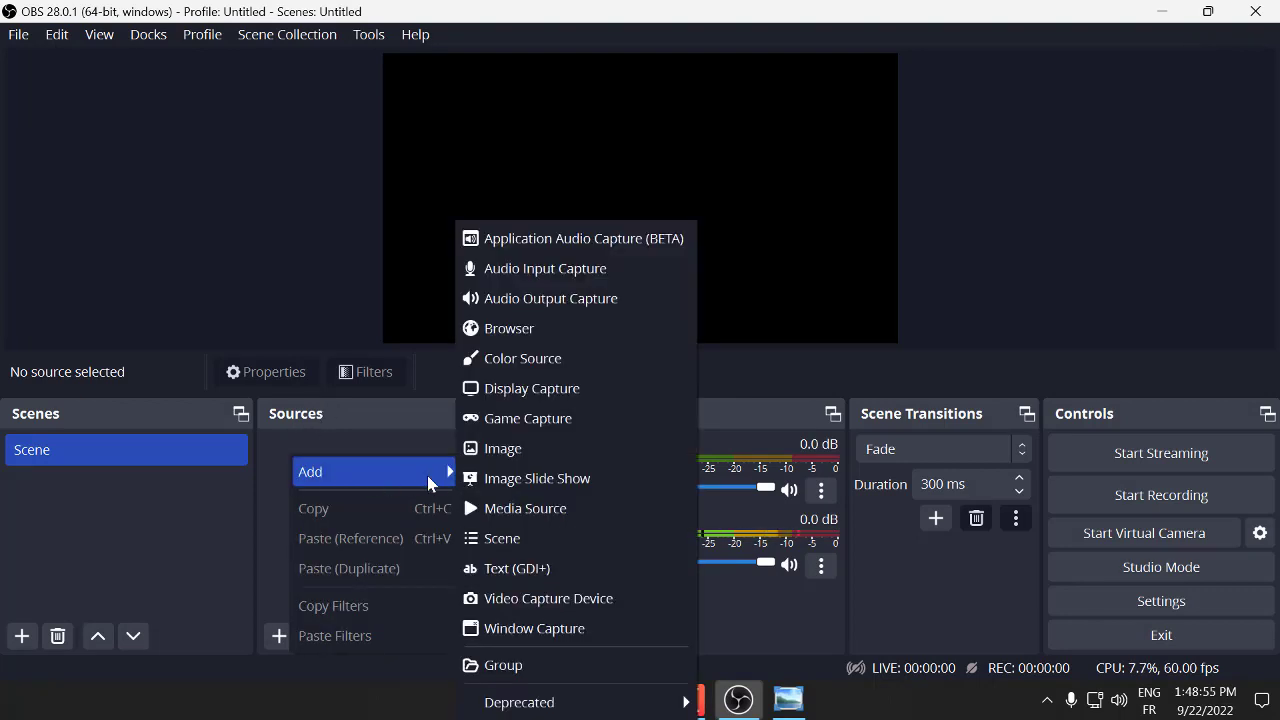
left_click(520, 400)
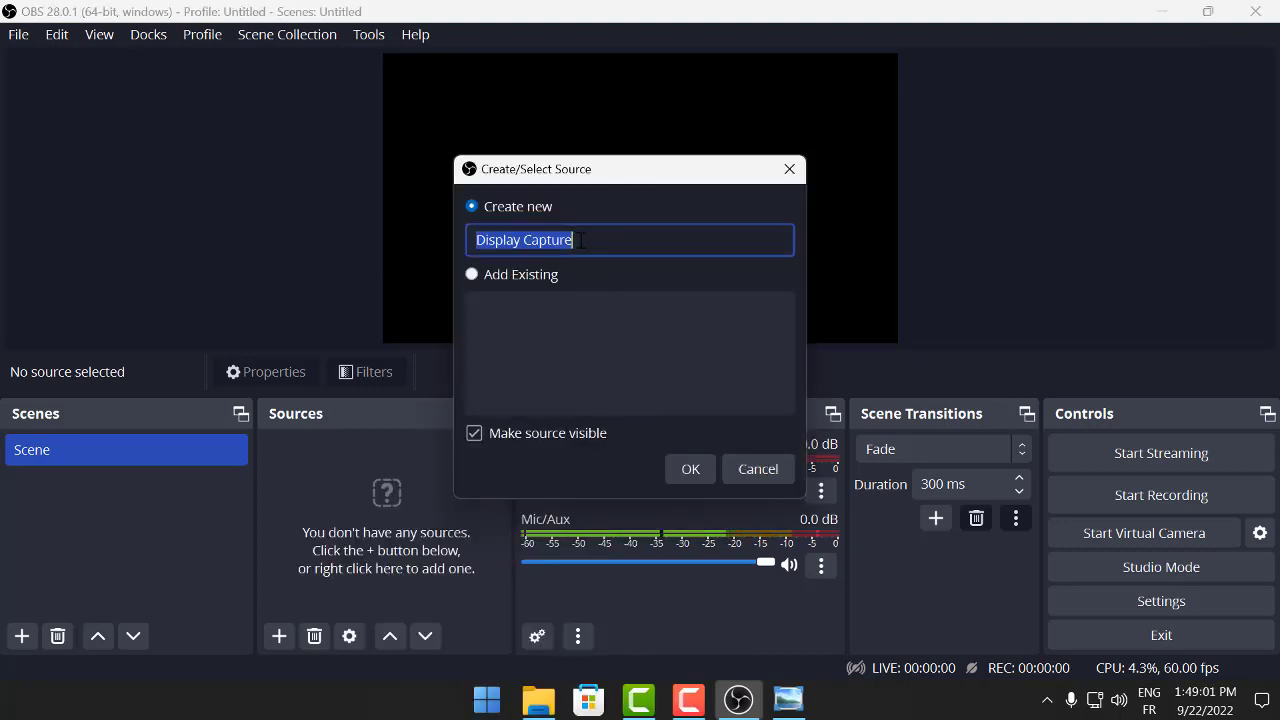
left_click(690, 469)
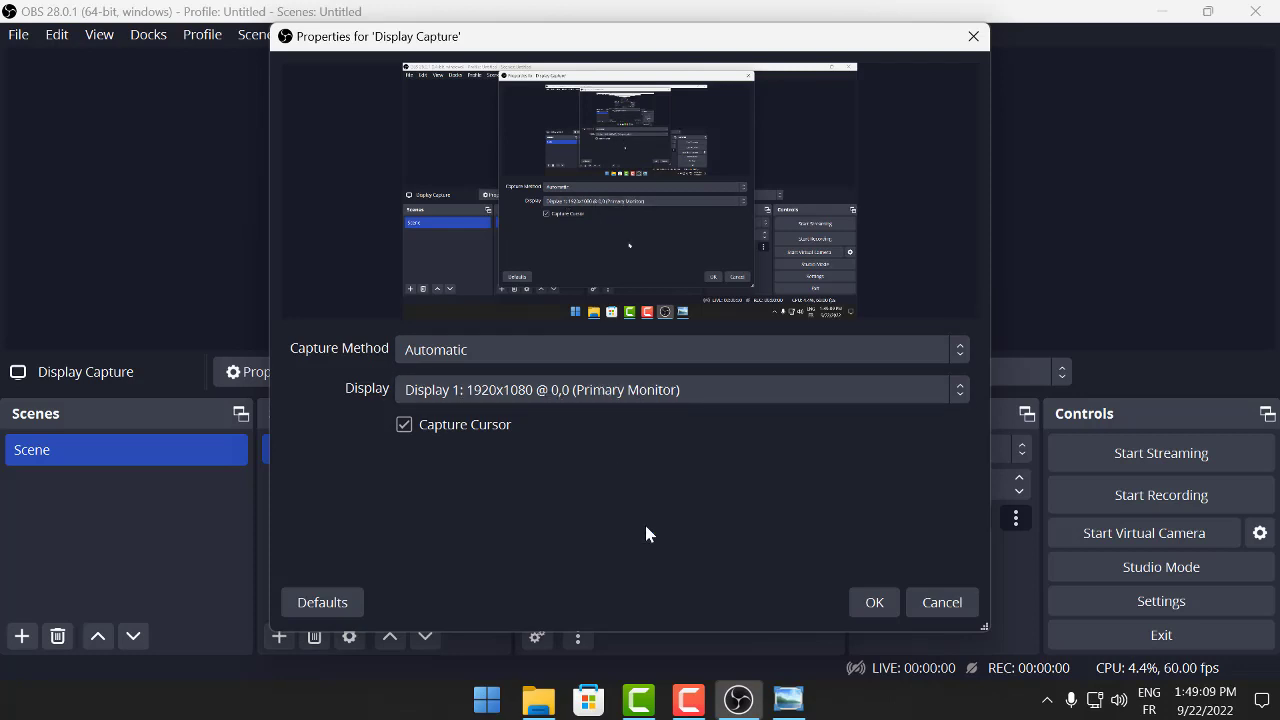
left_click(879, 610)
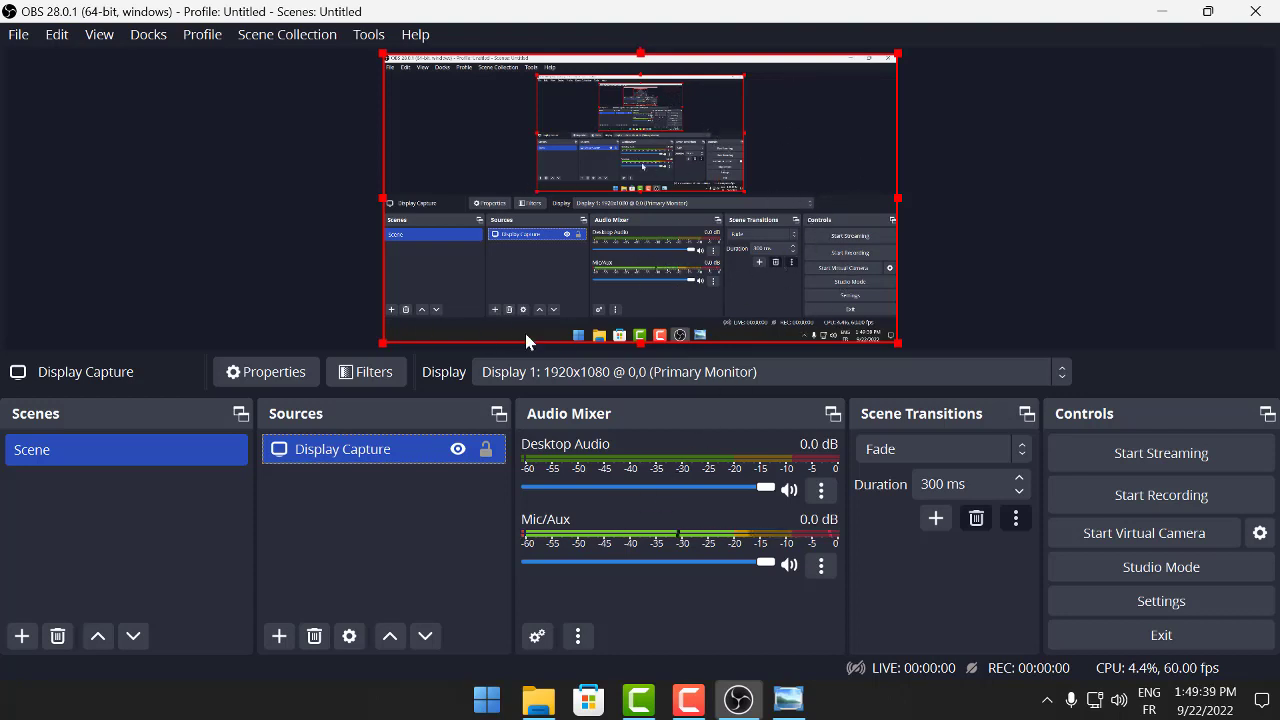
Edit the transform of the Display Capture source and set its bounding box type to Stretch to bounds.
right_click(368, 457)
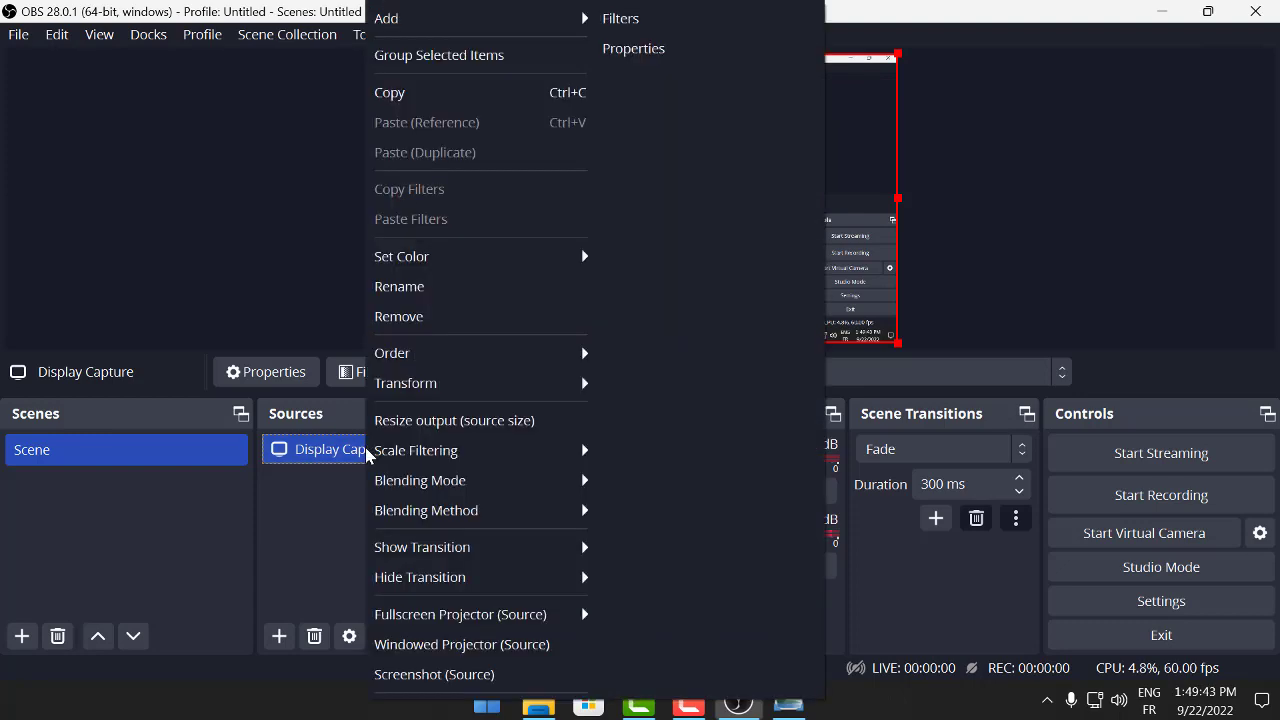
left_click(287, 527)
right_click(287, 527)
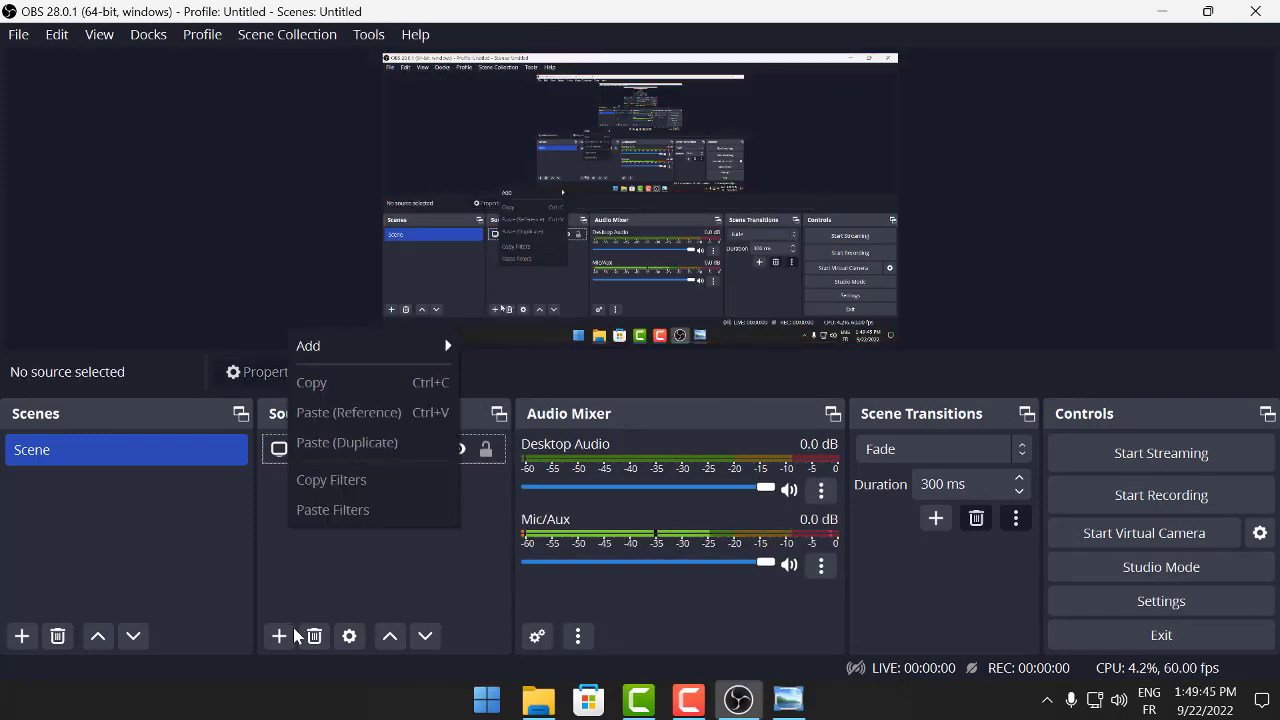
right_click(281, 551)
left_click(283, 463)
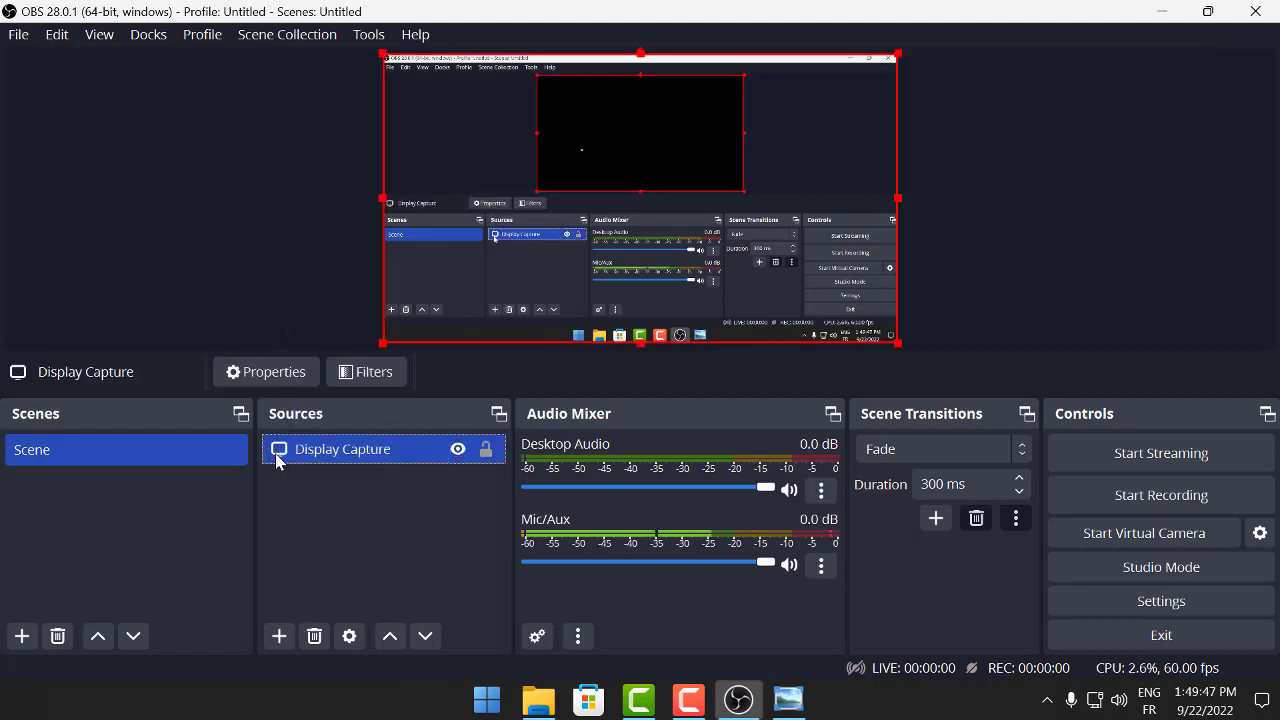
right_click(278, 461)
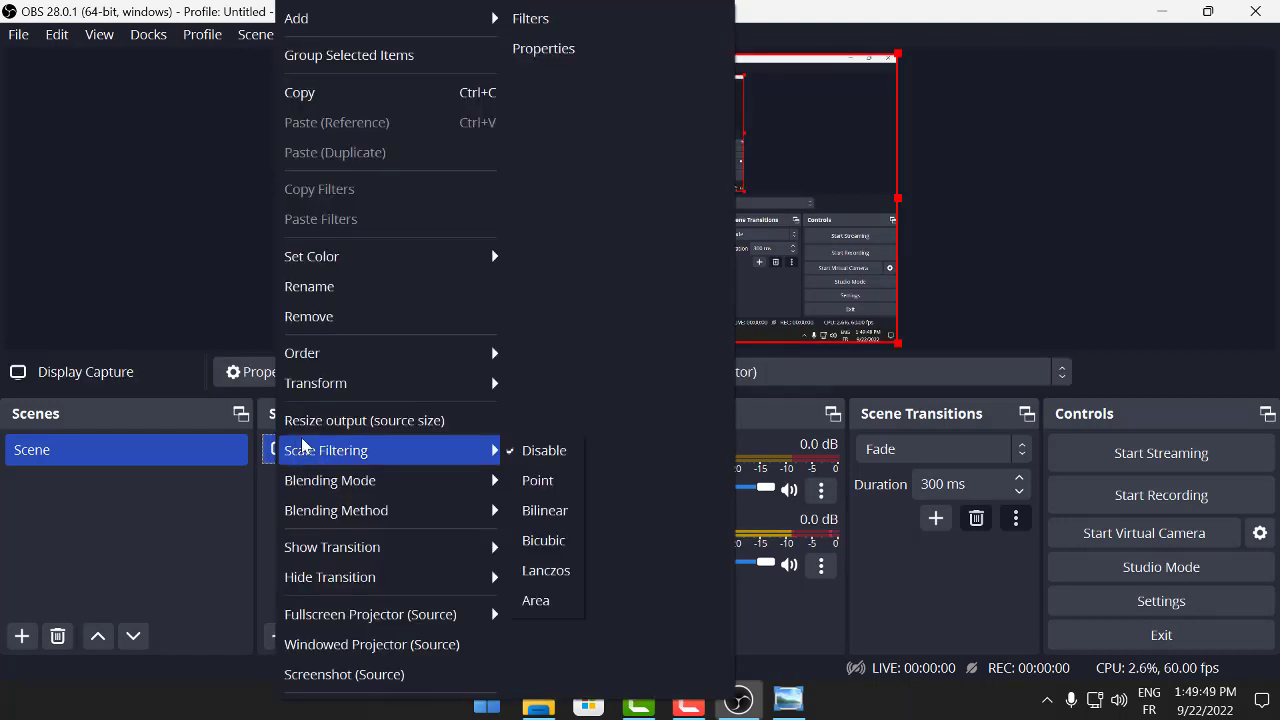
mouse_move(360, 382)
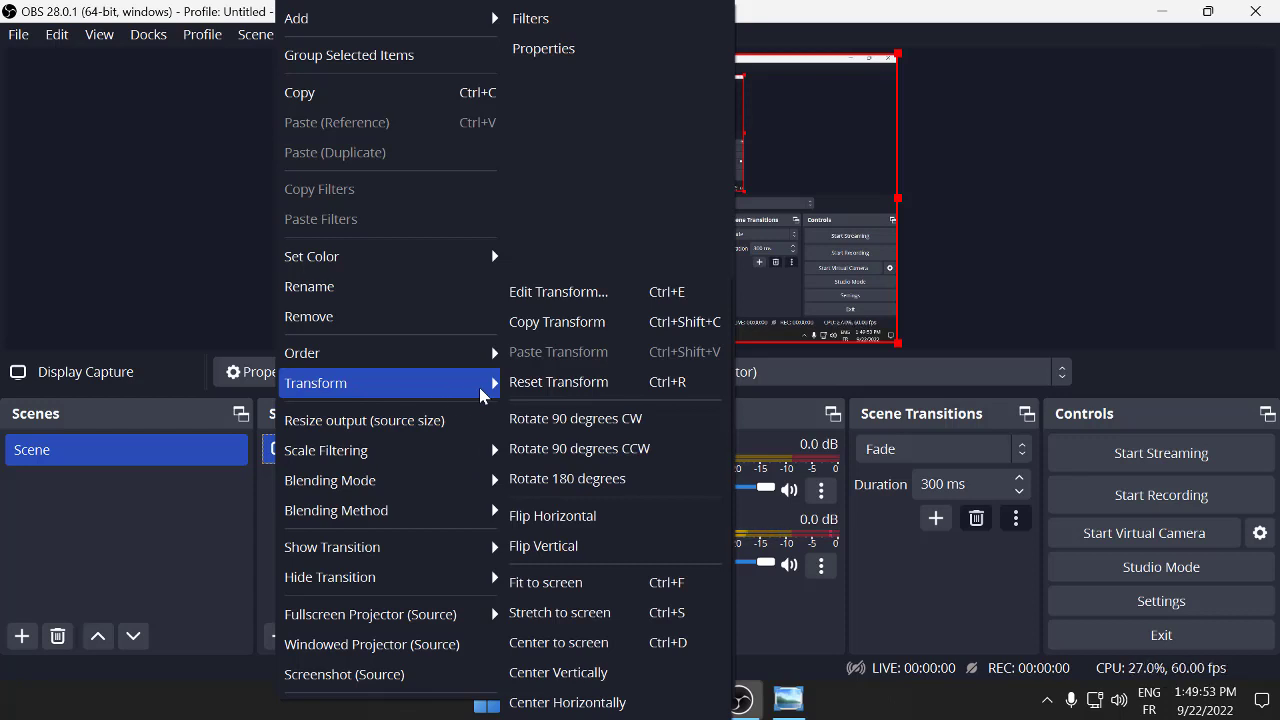
left_click(537, 294)
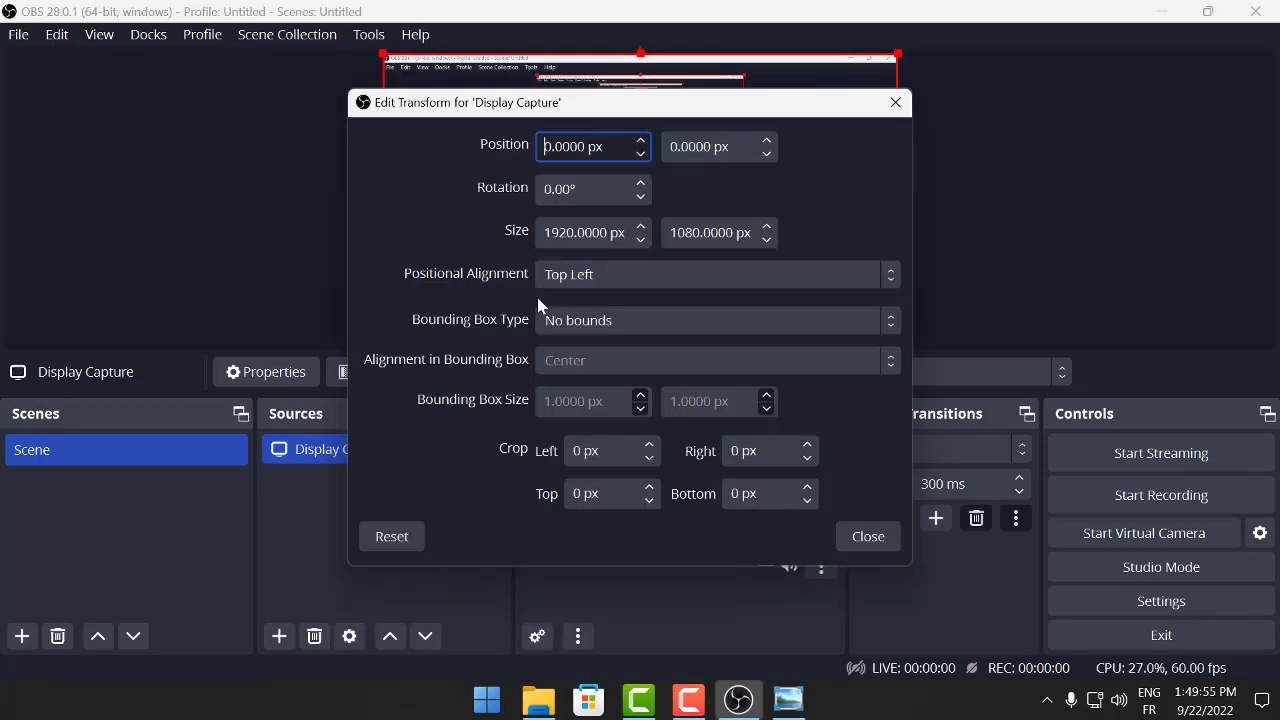
left_click(636, 328)
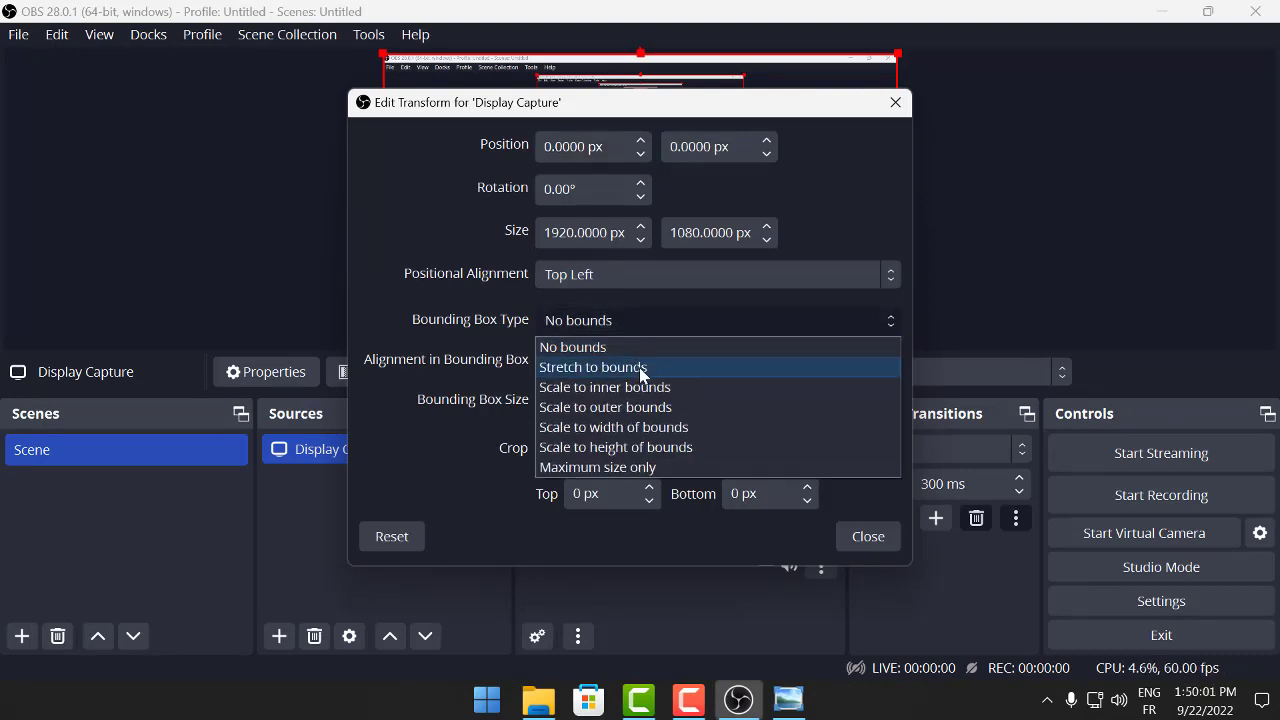
left_click(641, 368)
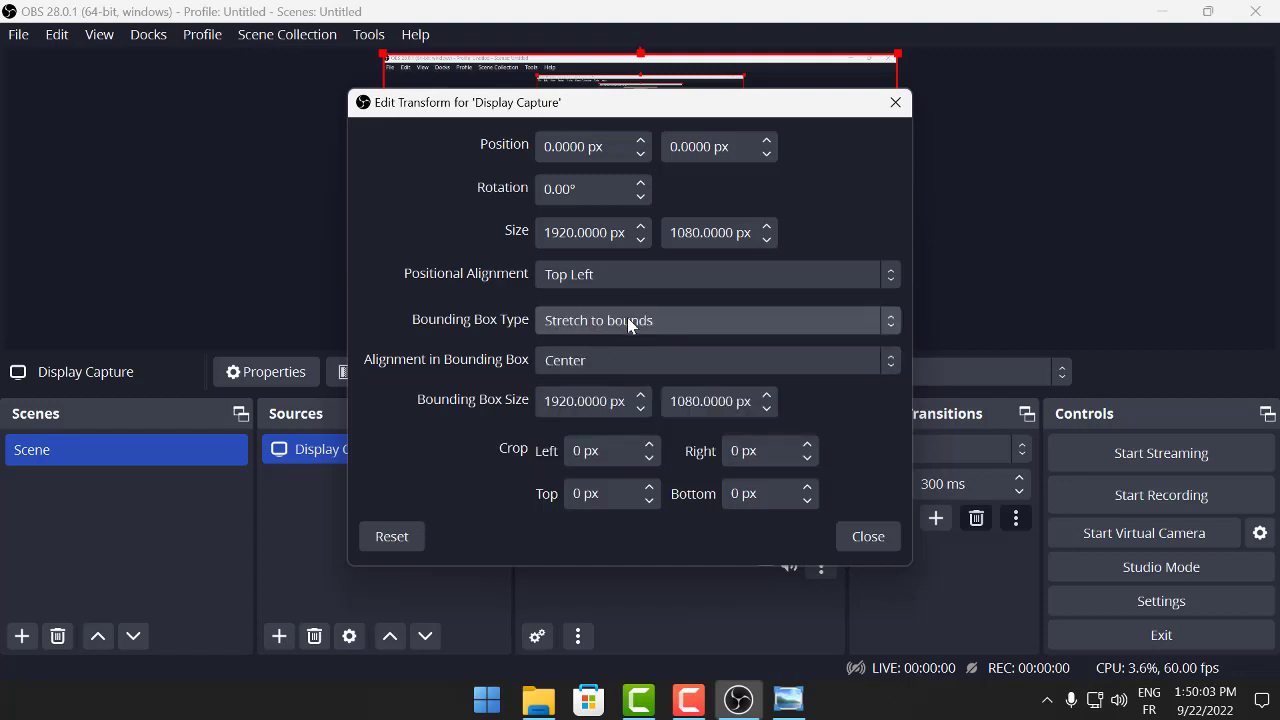
left_click(866, 545)
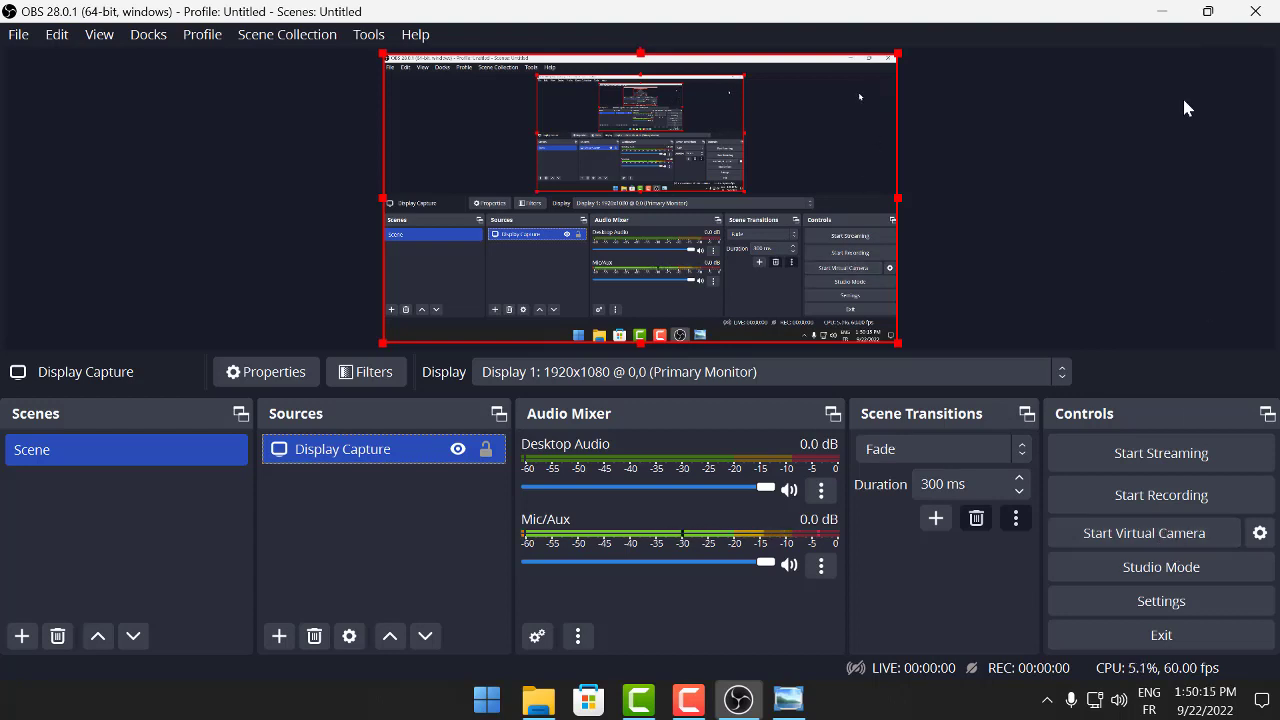
Start recording the screen and minimize the open windows to show the desktop.
key("ctrl+shift+r")
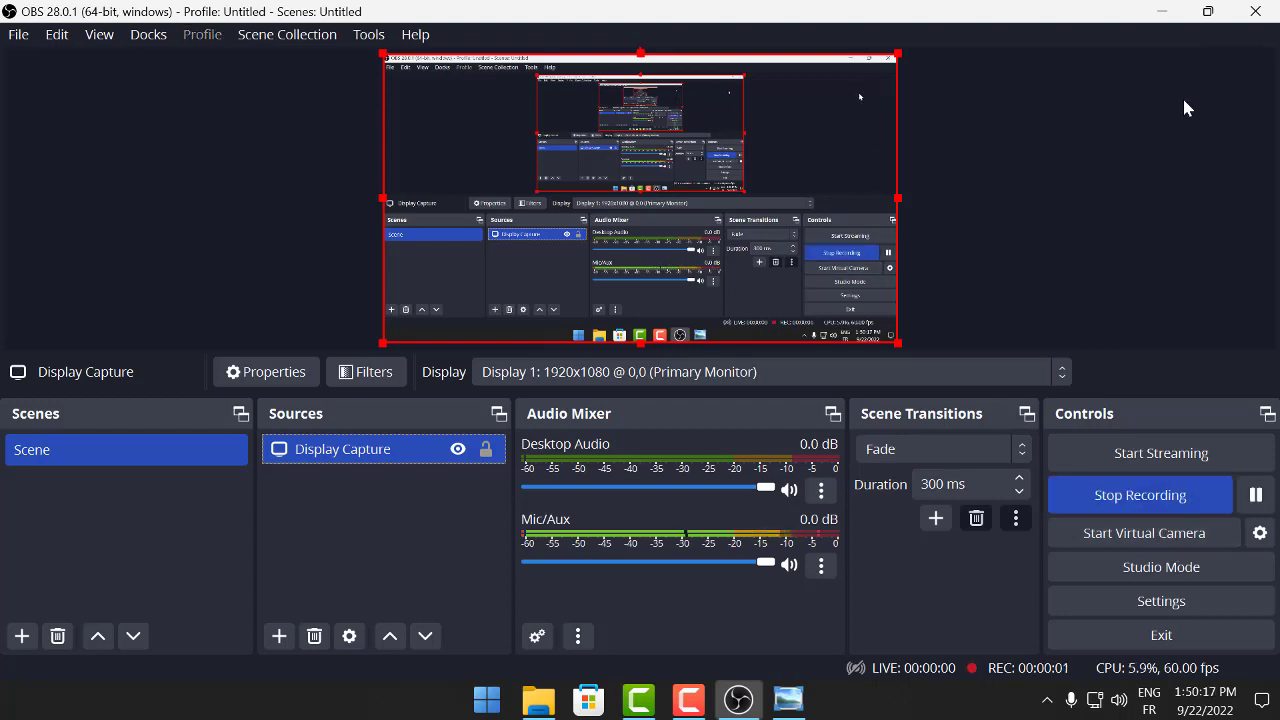
left_click(1167, 12)
left_click(1238, 14)
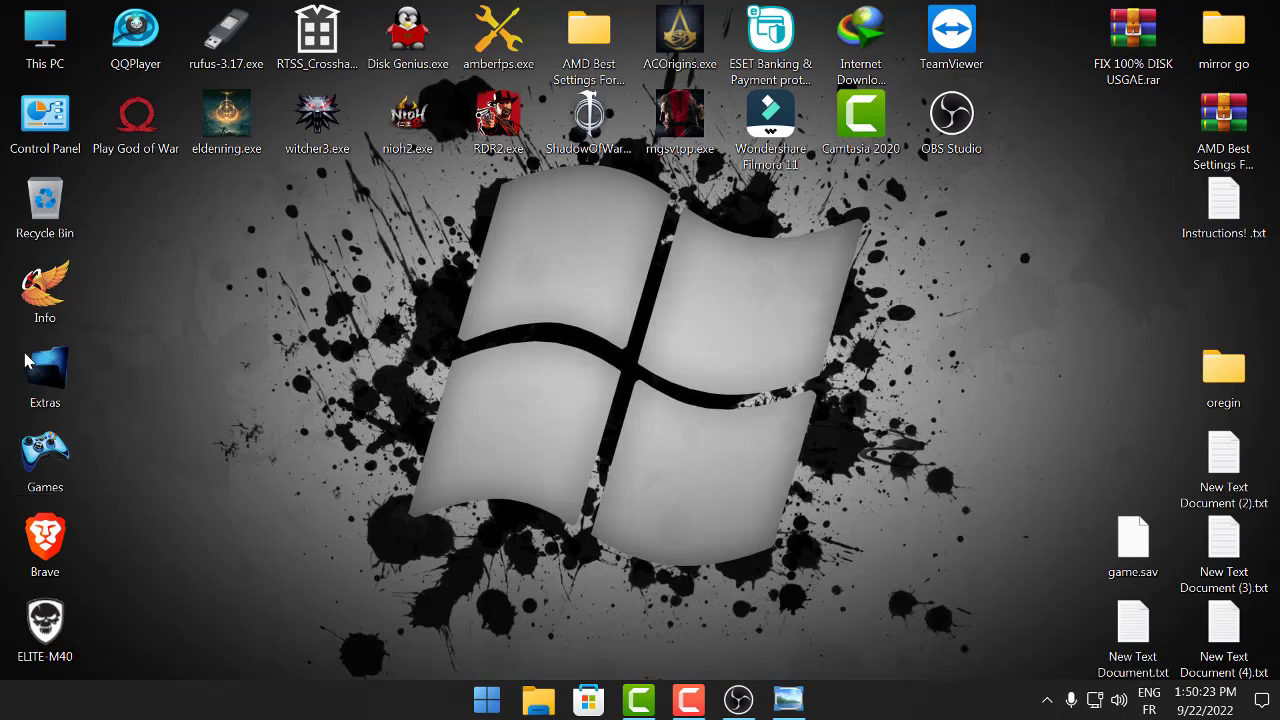
Launch amberfps.exe from the desktop, accept the restore point warning, run its log file cleaning option and close it.
double_click(490, 40)
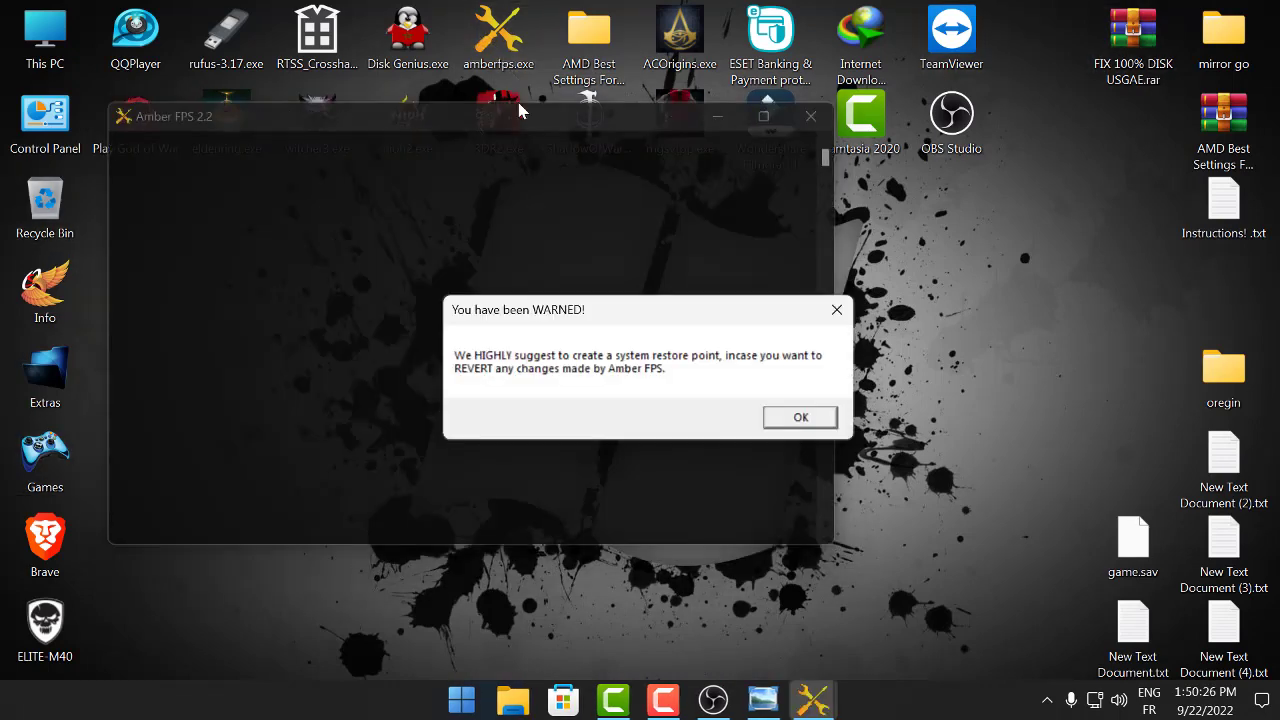
left_click(800, 417)
left_click(443, 606)
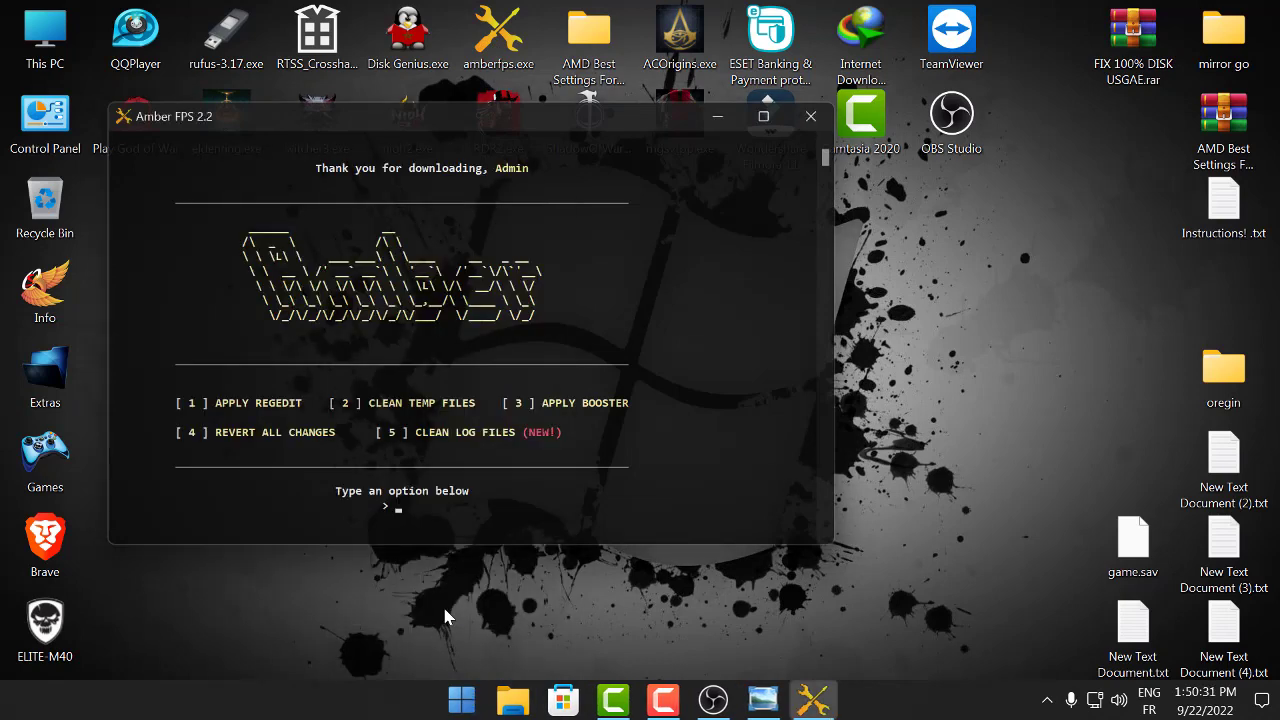
key("Return")
key("Return")
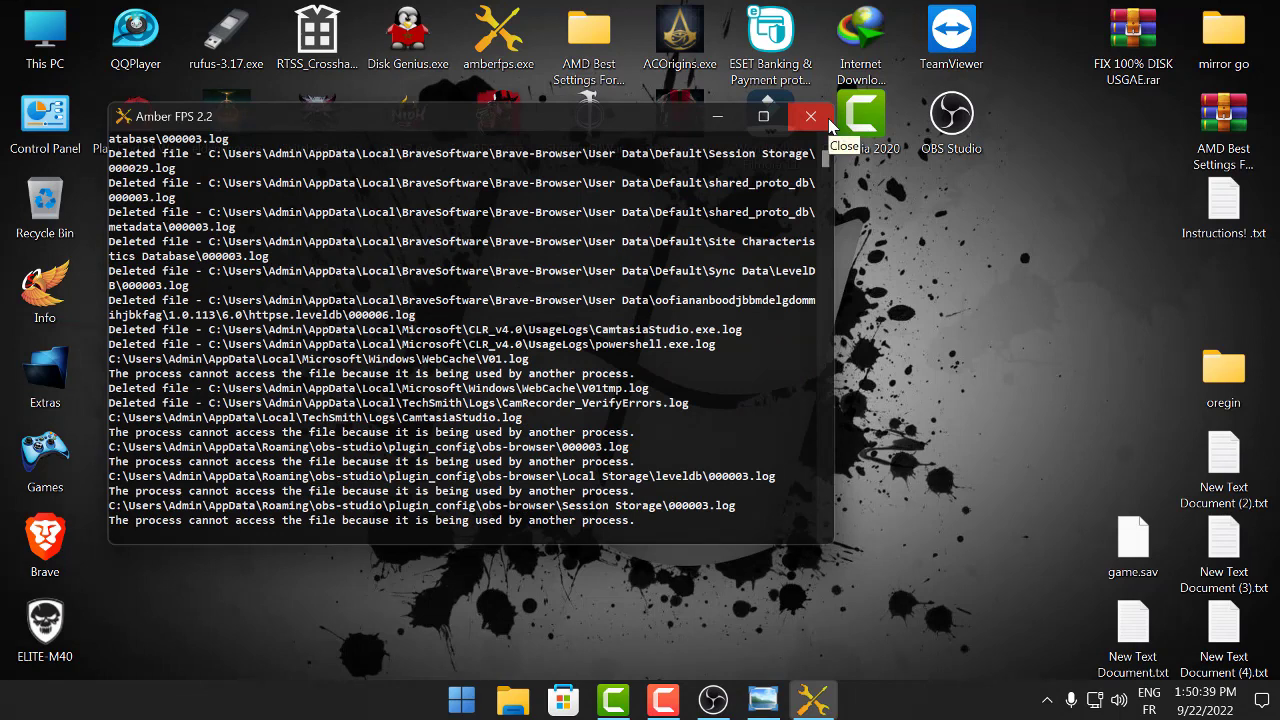
left_click(826, 118)
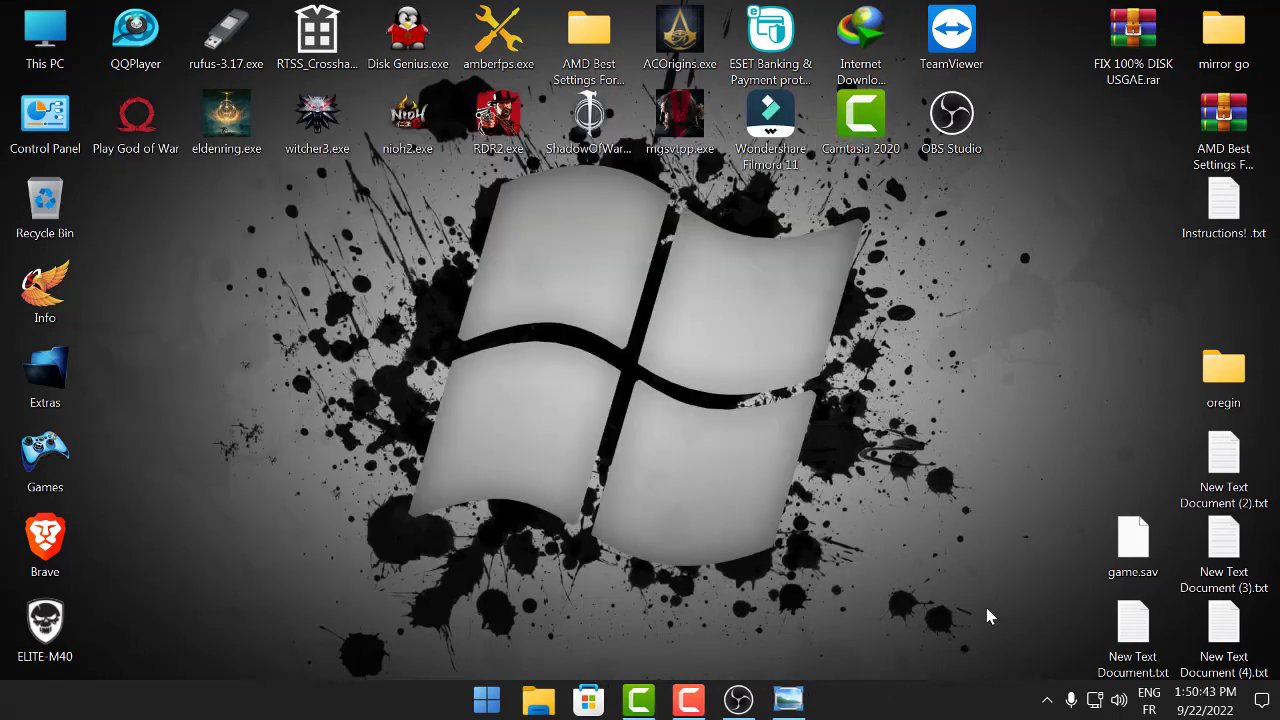
Stop the screen recording and bring the OBS window back up.
key("shift+F10")
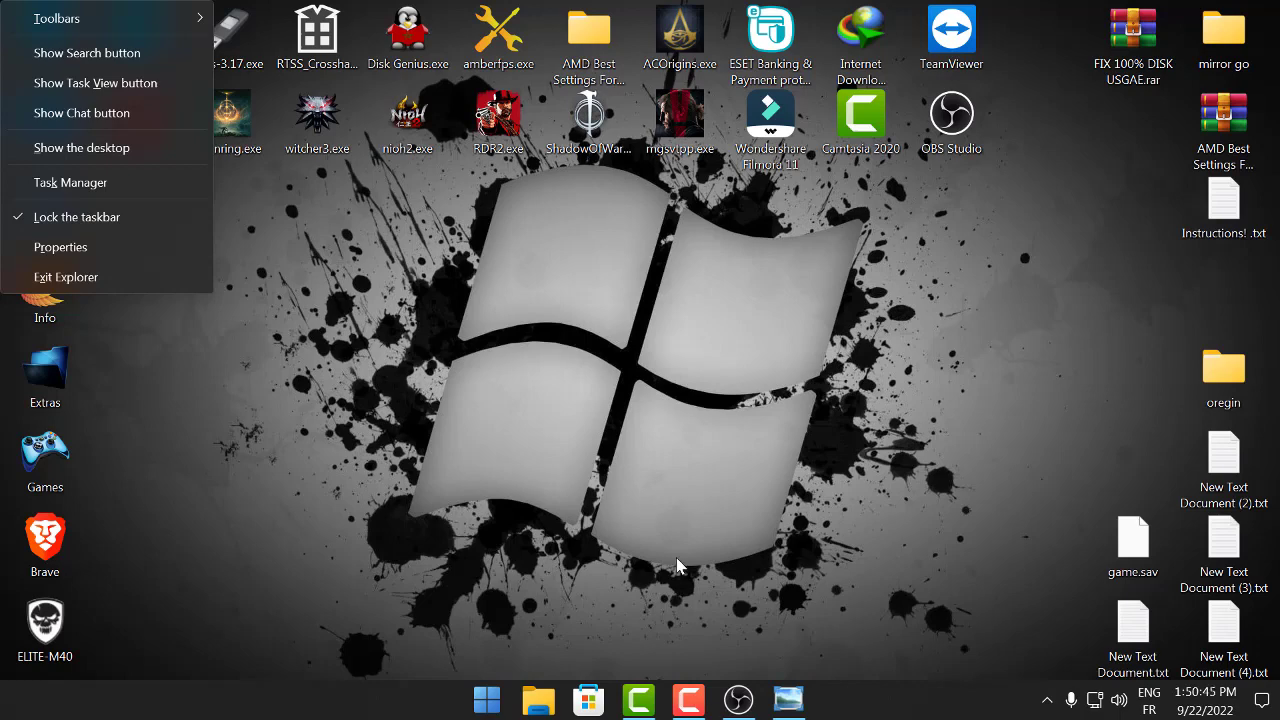
left_click(677, 566)
left_click(738, 699)
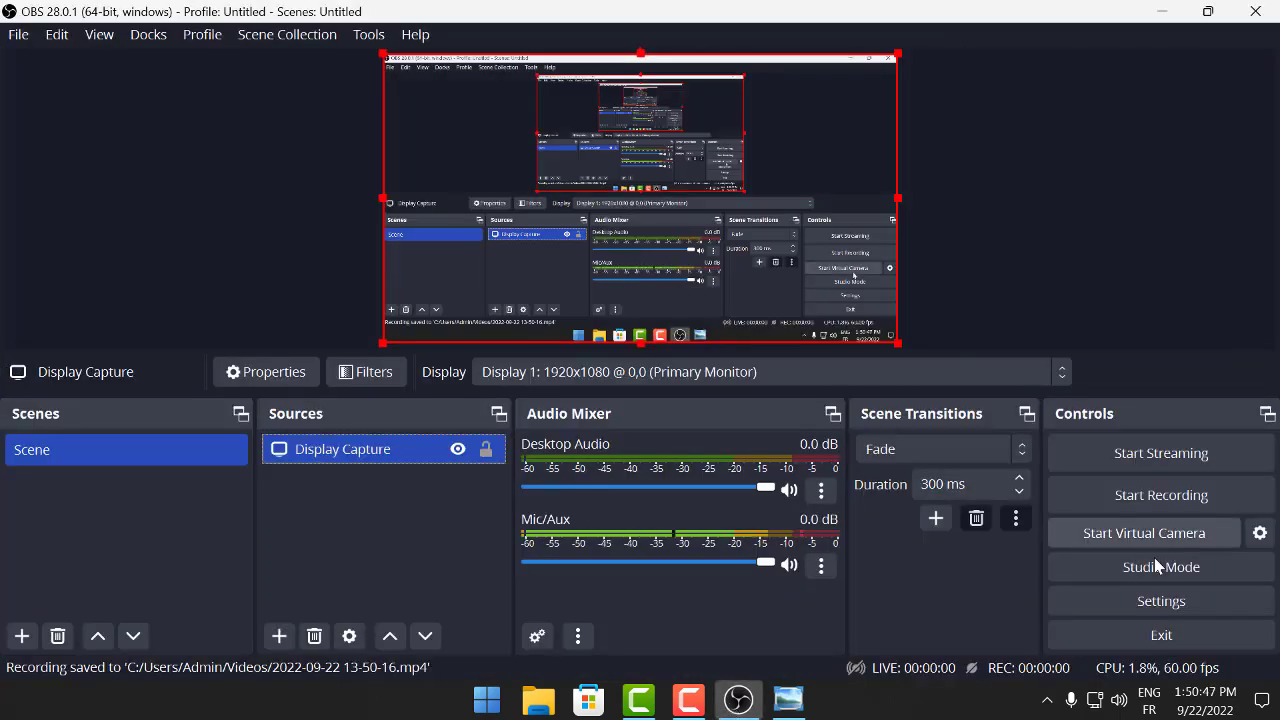
left_click(1163, 12)
double_click(1205, 390)
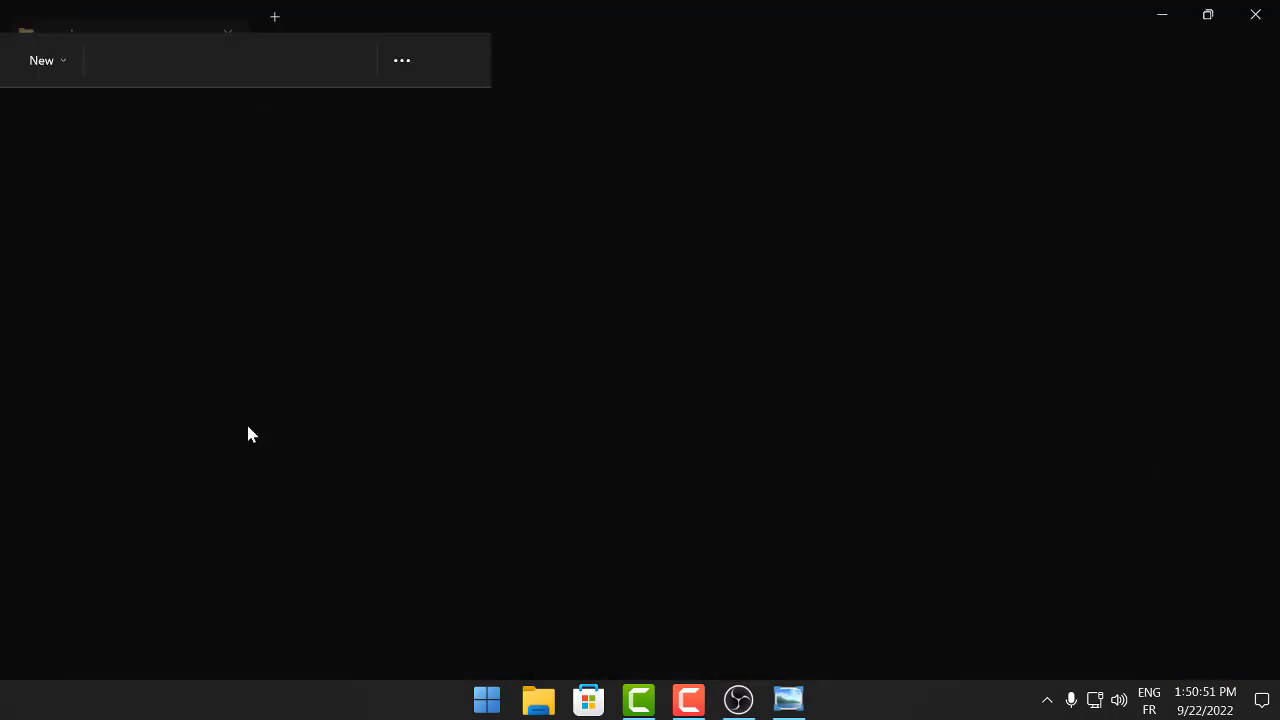
left_click(55, 314)
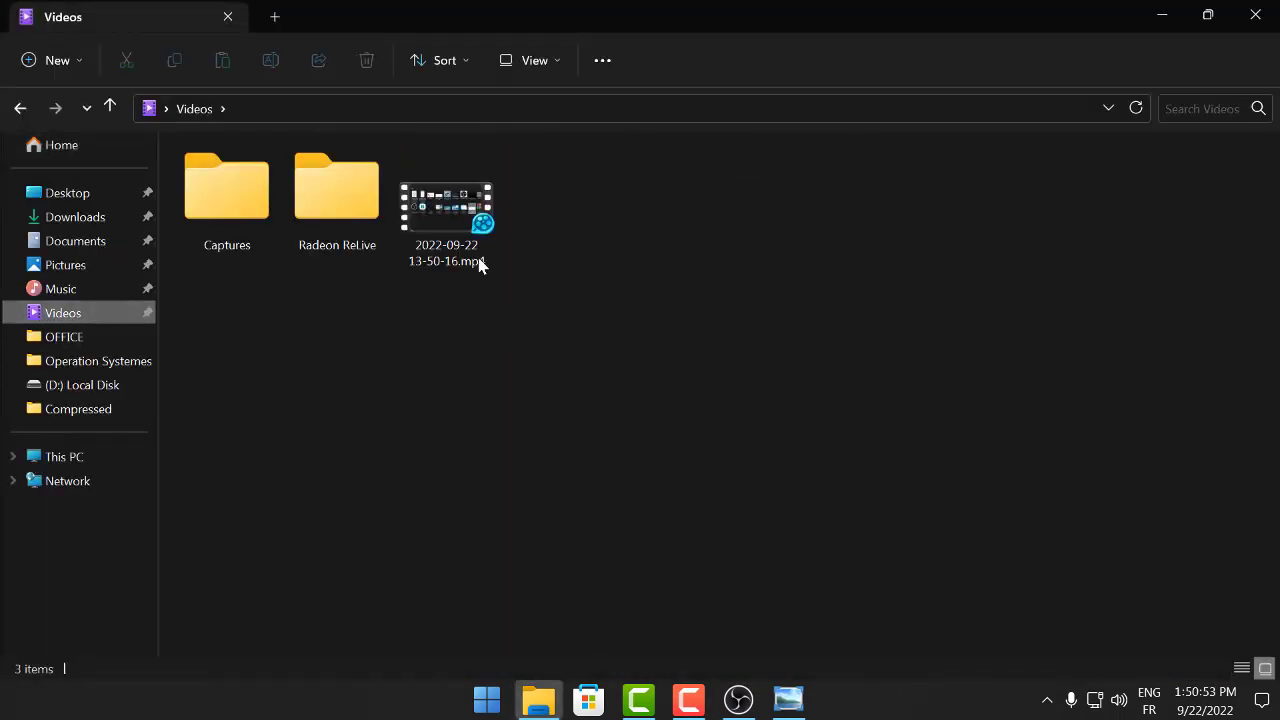
left_click(466, 221)
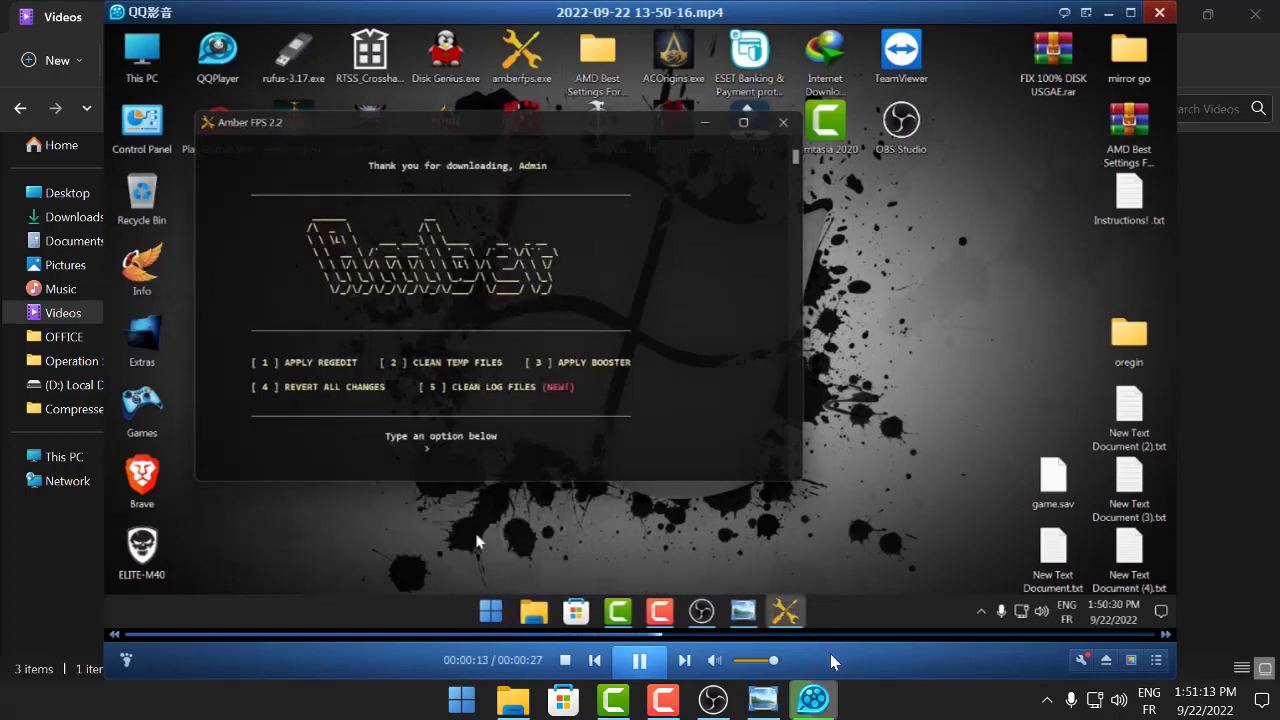
left_click(1155, 12)
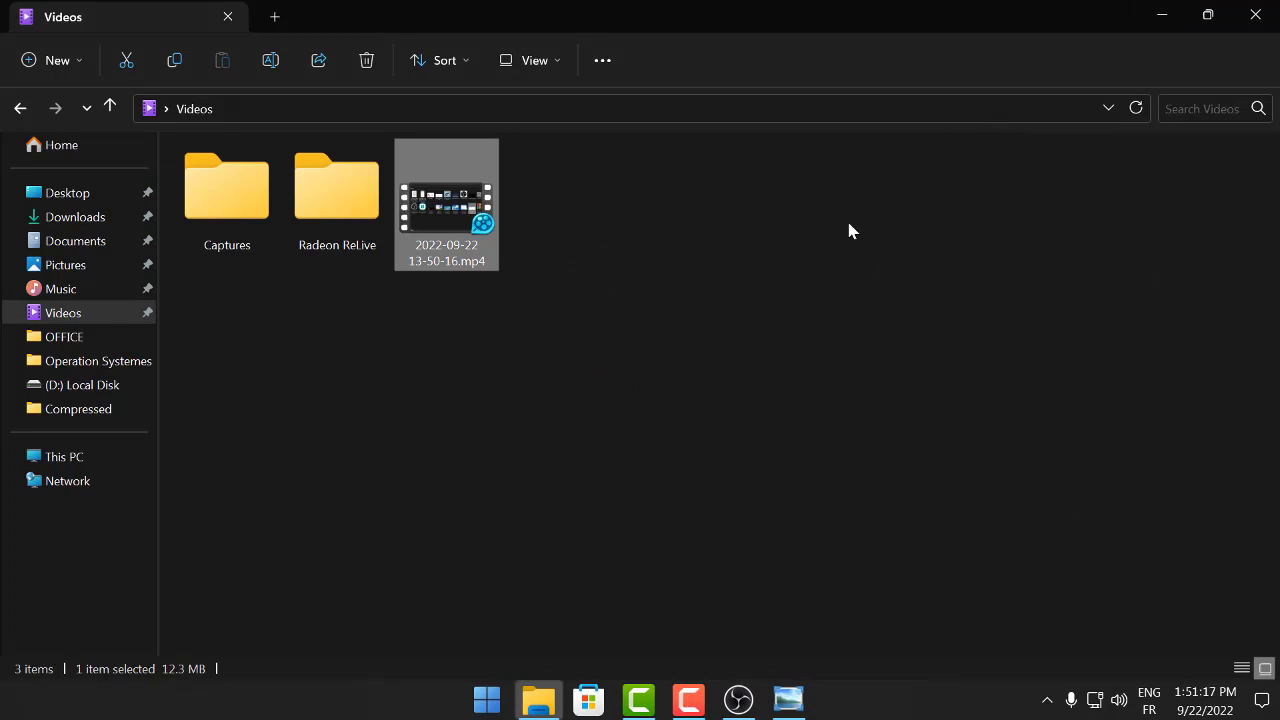
left_click(1255, 16)
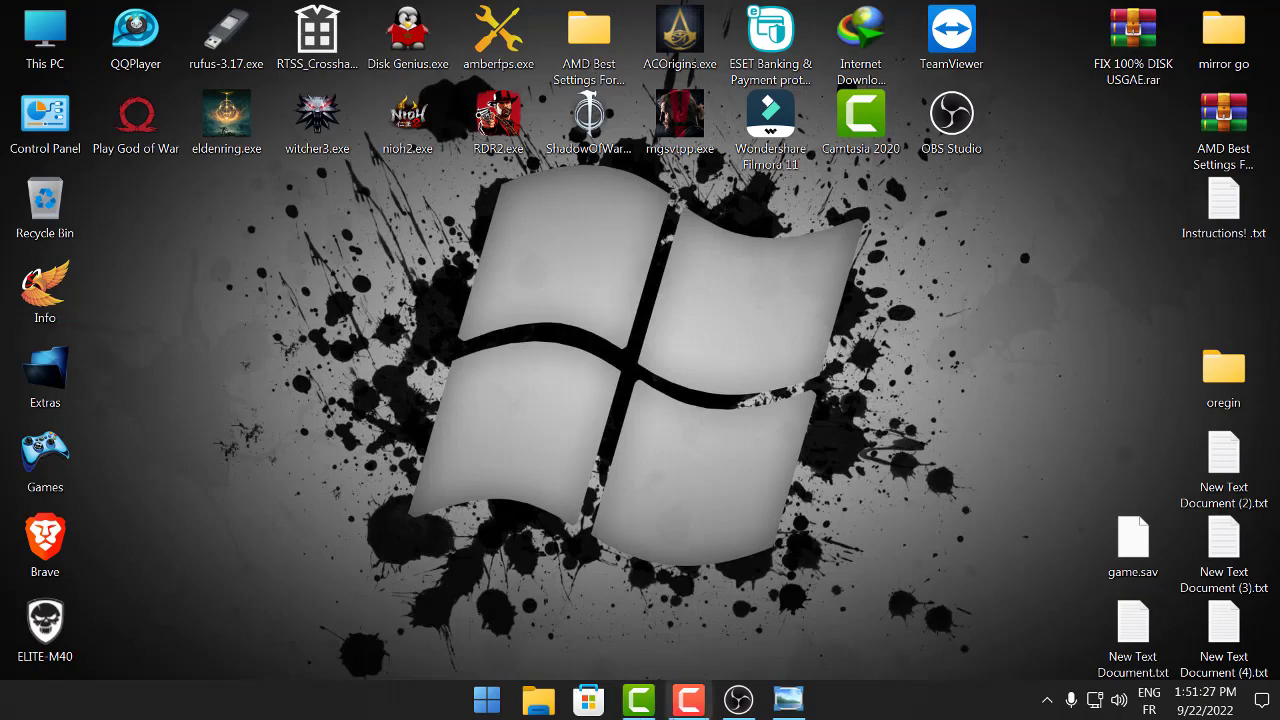
left_click(688, 700)
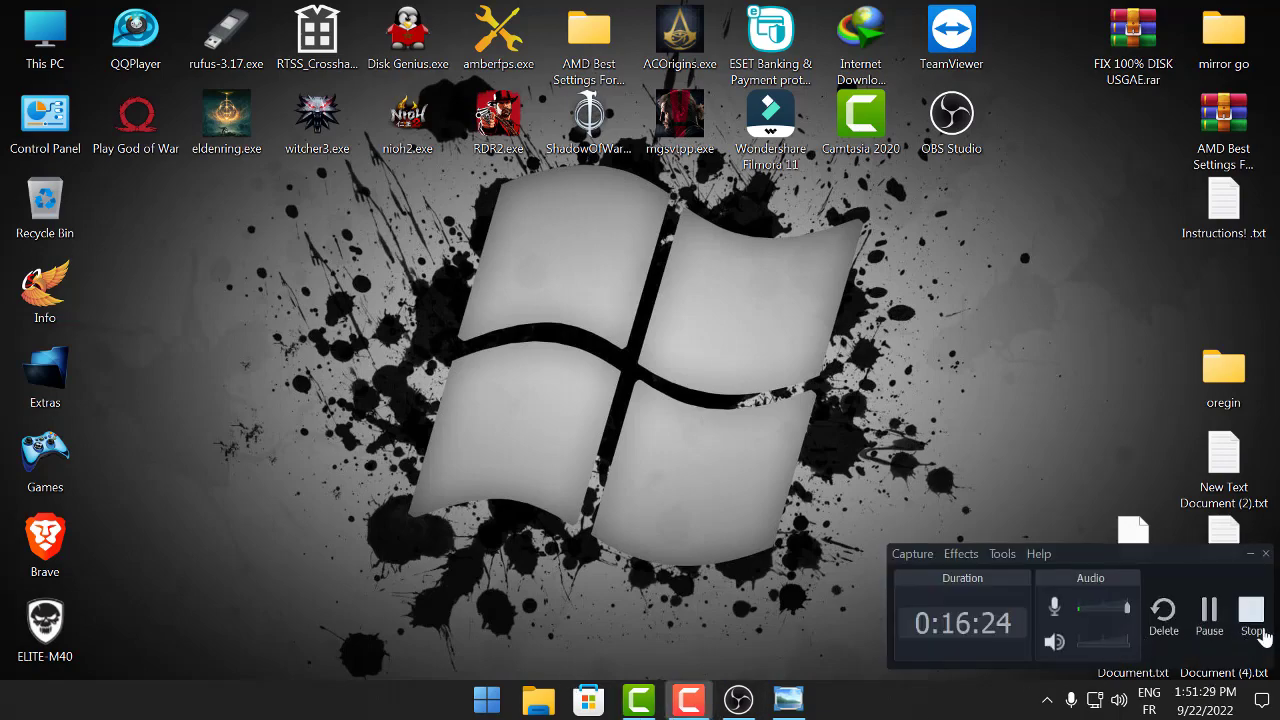
left_click(1251, 610)
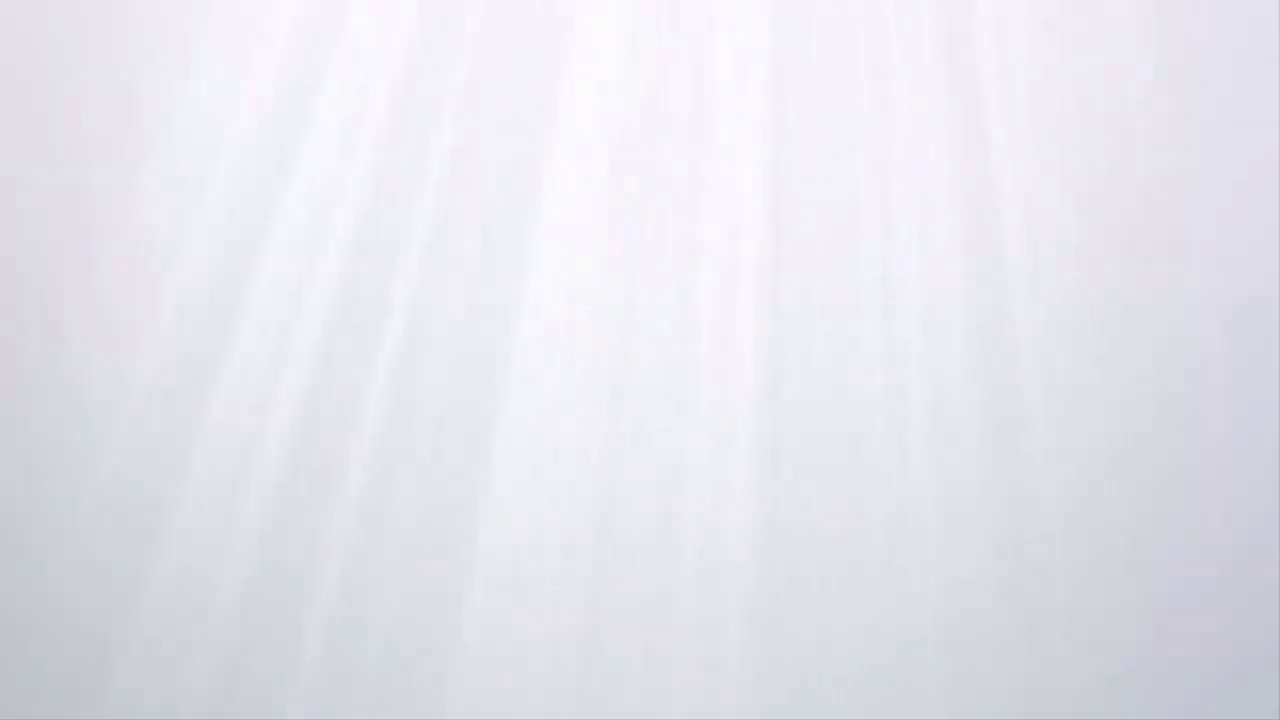